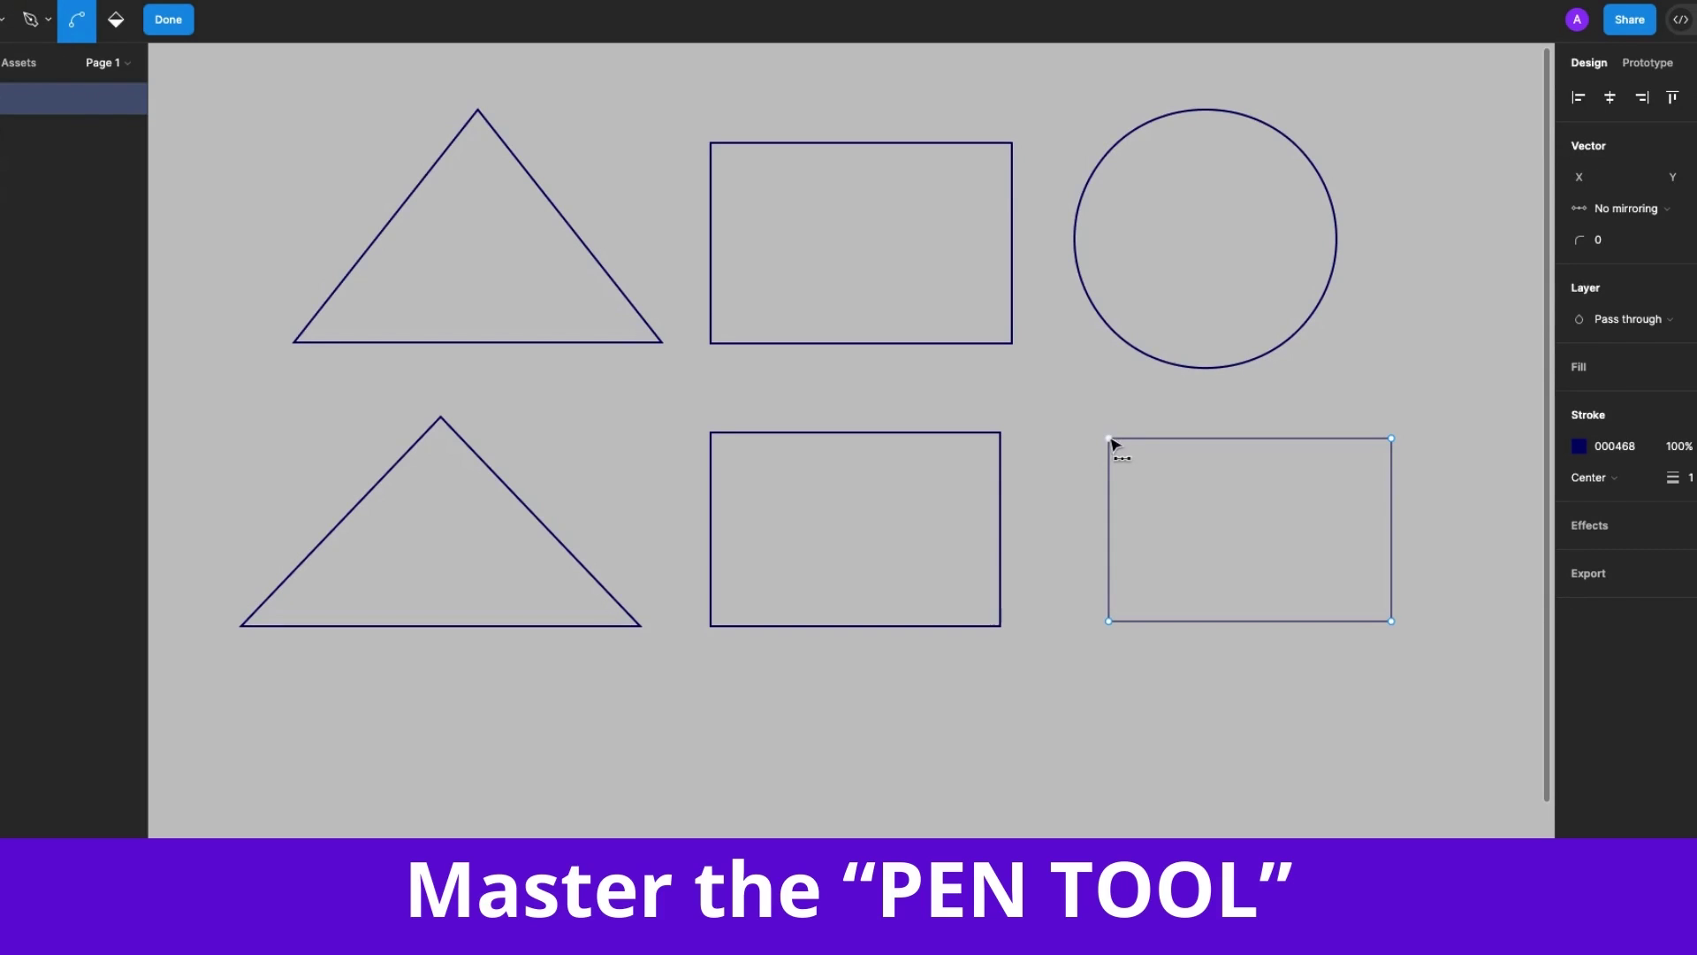
Bend all four corners of the lower-right rectangle into curves with mirrored handles
{"action": "left_click_drag", "start_coordinate": [1110, 438], "coordinate": [1169, 346]}
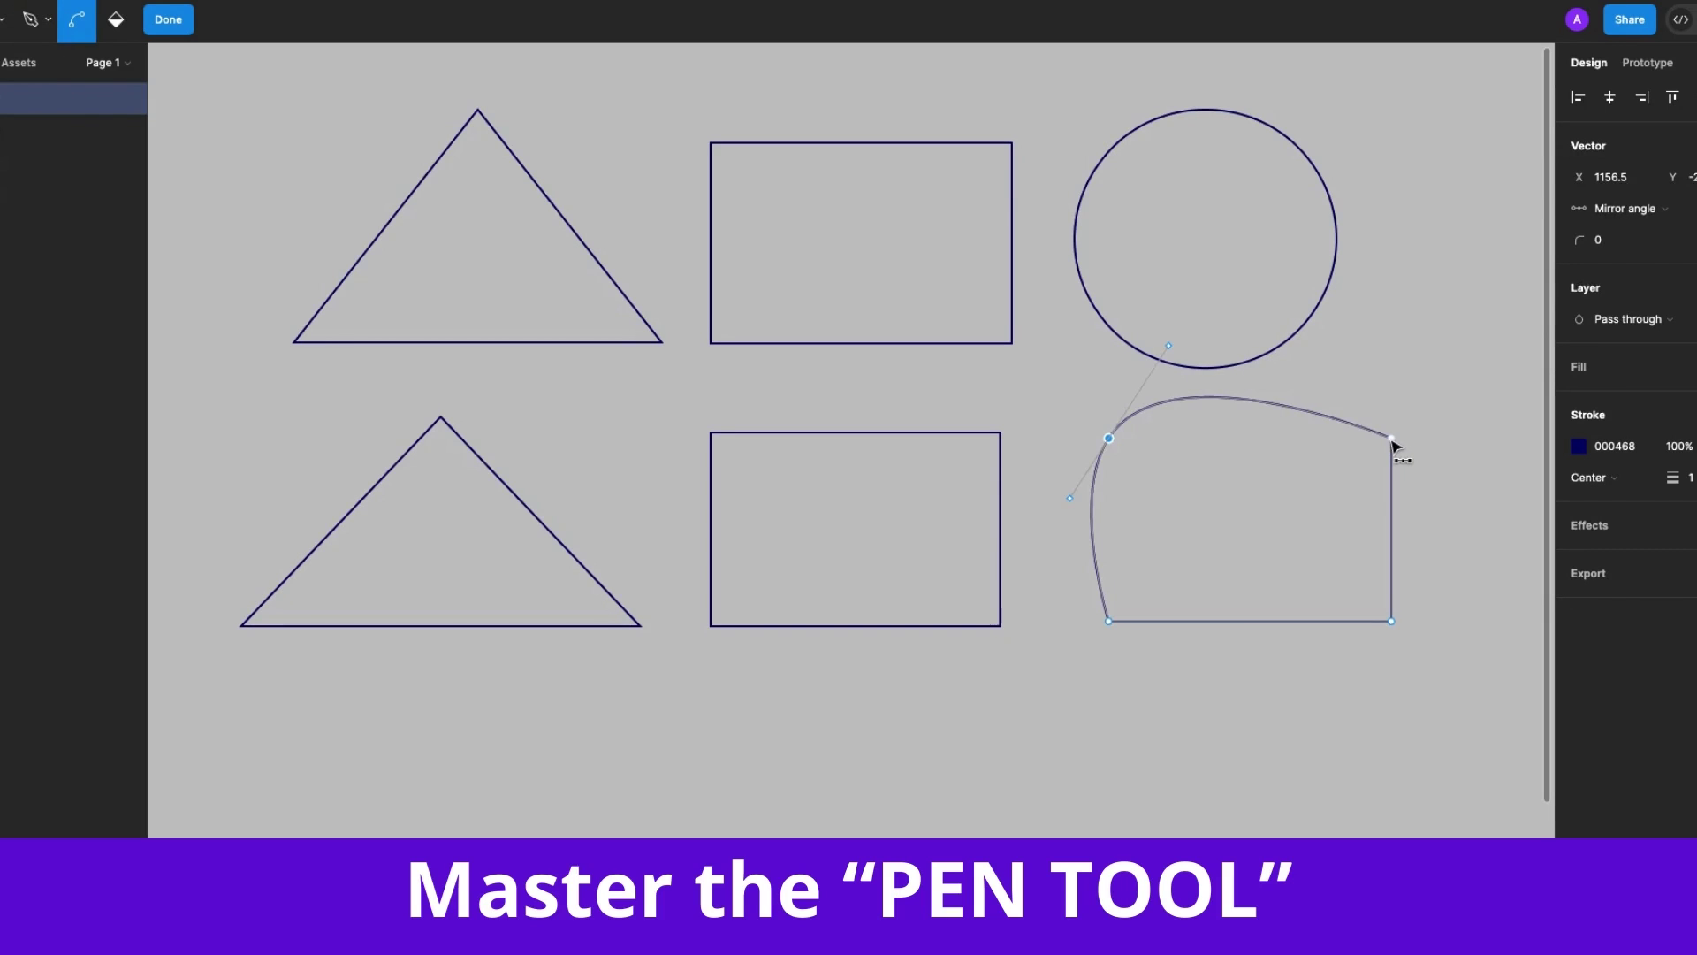
{"action": "left_click_drag", "start_coordinate": [1391, 438], "coordinate": [1430, 498]}
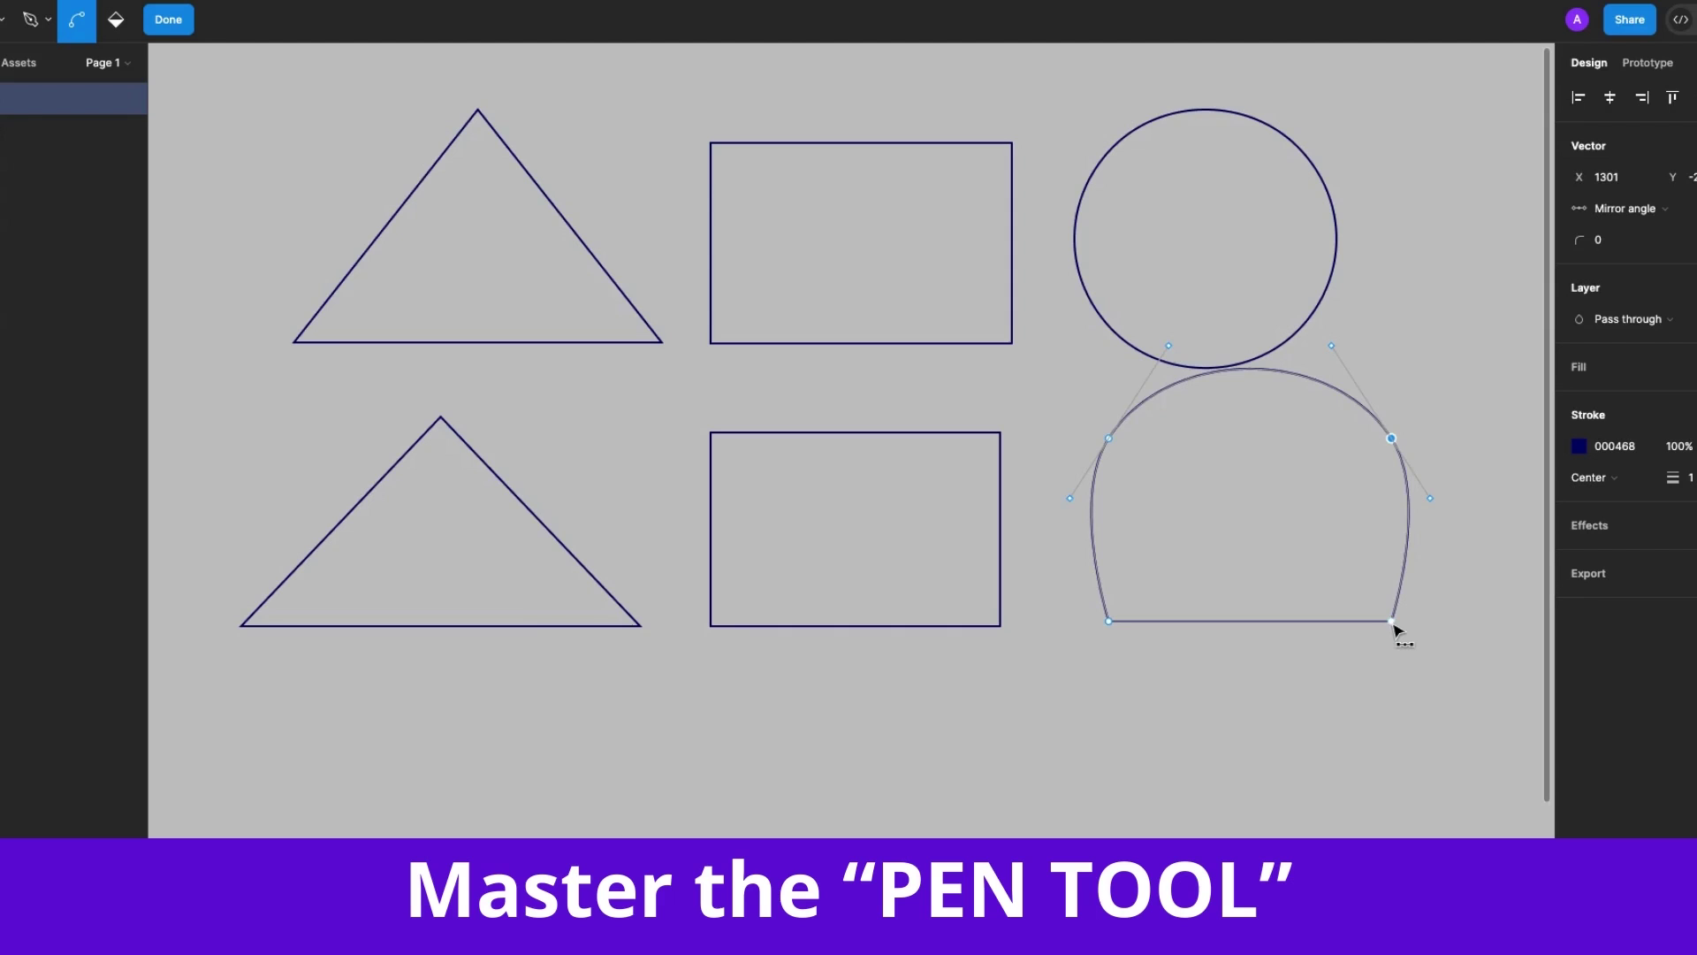
{"action": "left_click_drag", "start_coordinate": [1393, 622], "coordinate": [1331, 714]}
{"action": "left_click_drag", "start_coordinate": [1109, 622], "coordinate": [1110, 627]}
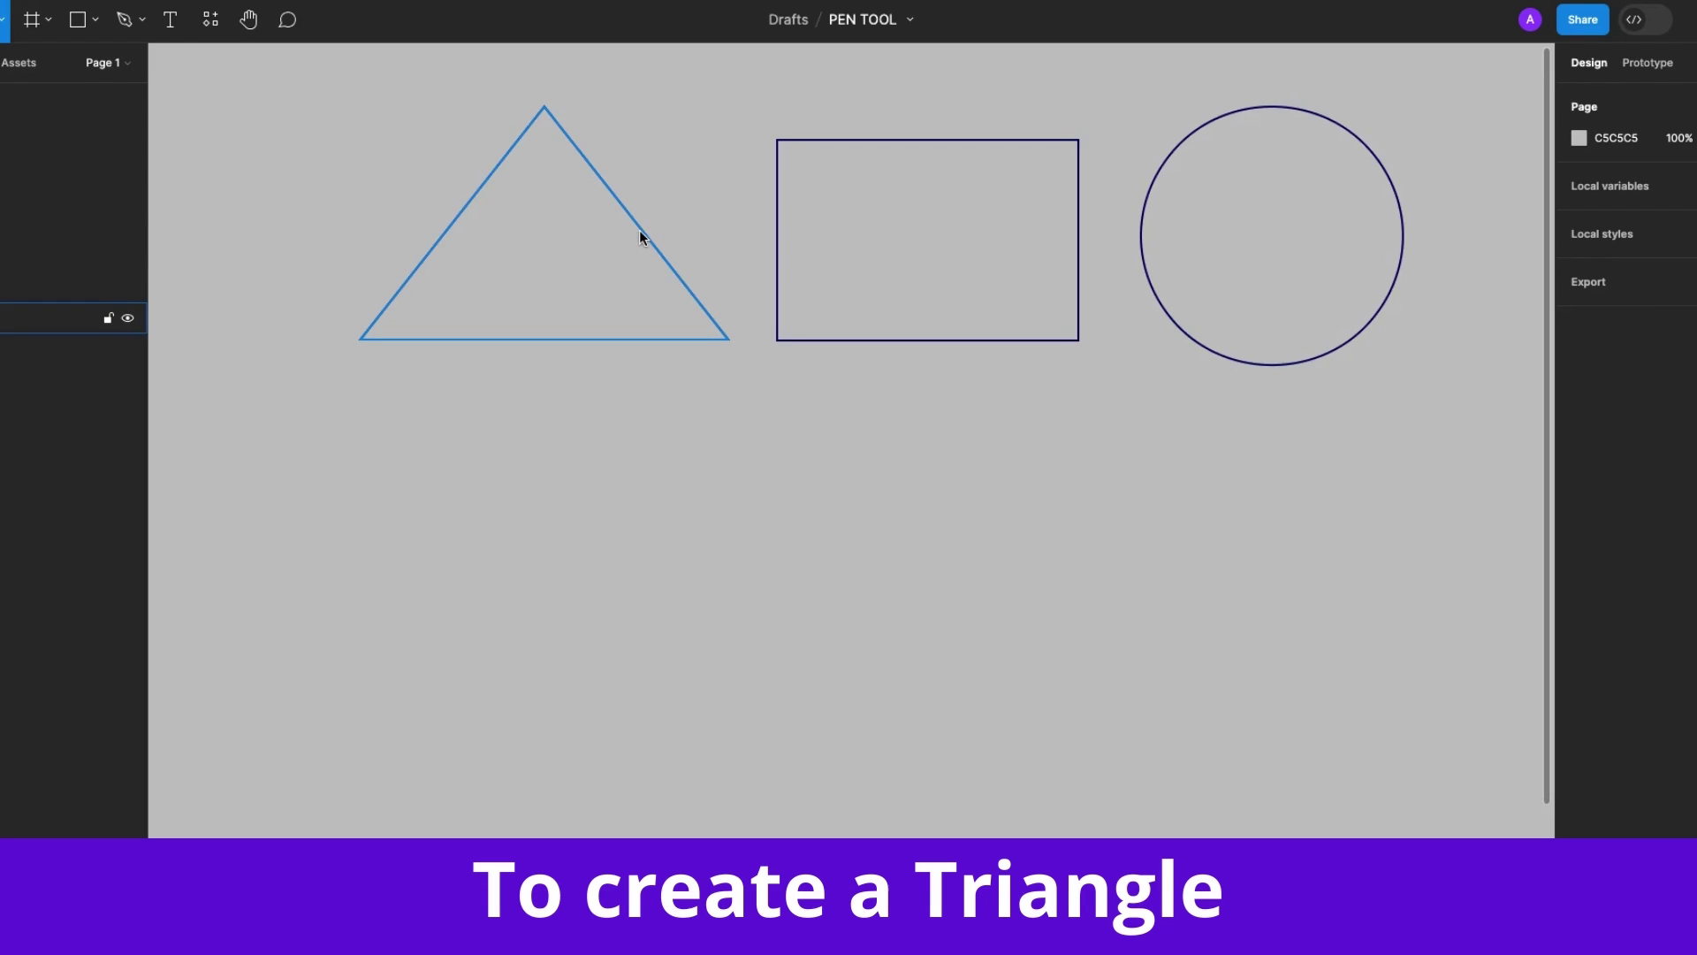
With the Pen, draw a closed triangle beneath the reference triangle by clicking three corners
{"action": "left_click", "coordinate": [143, 22]}
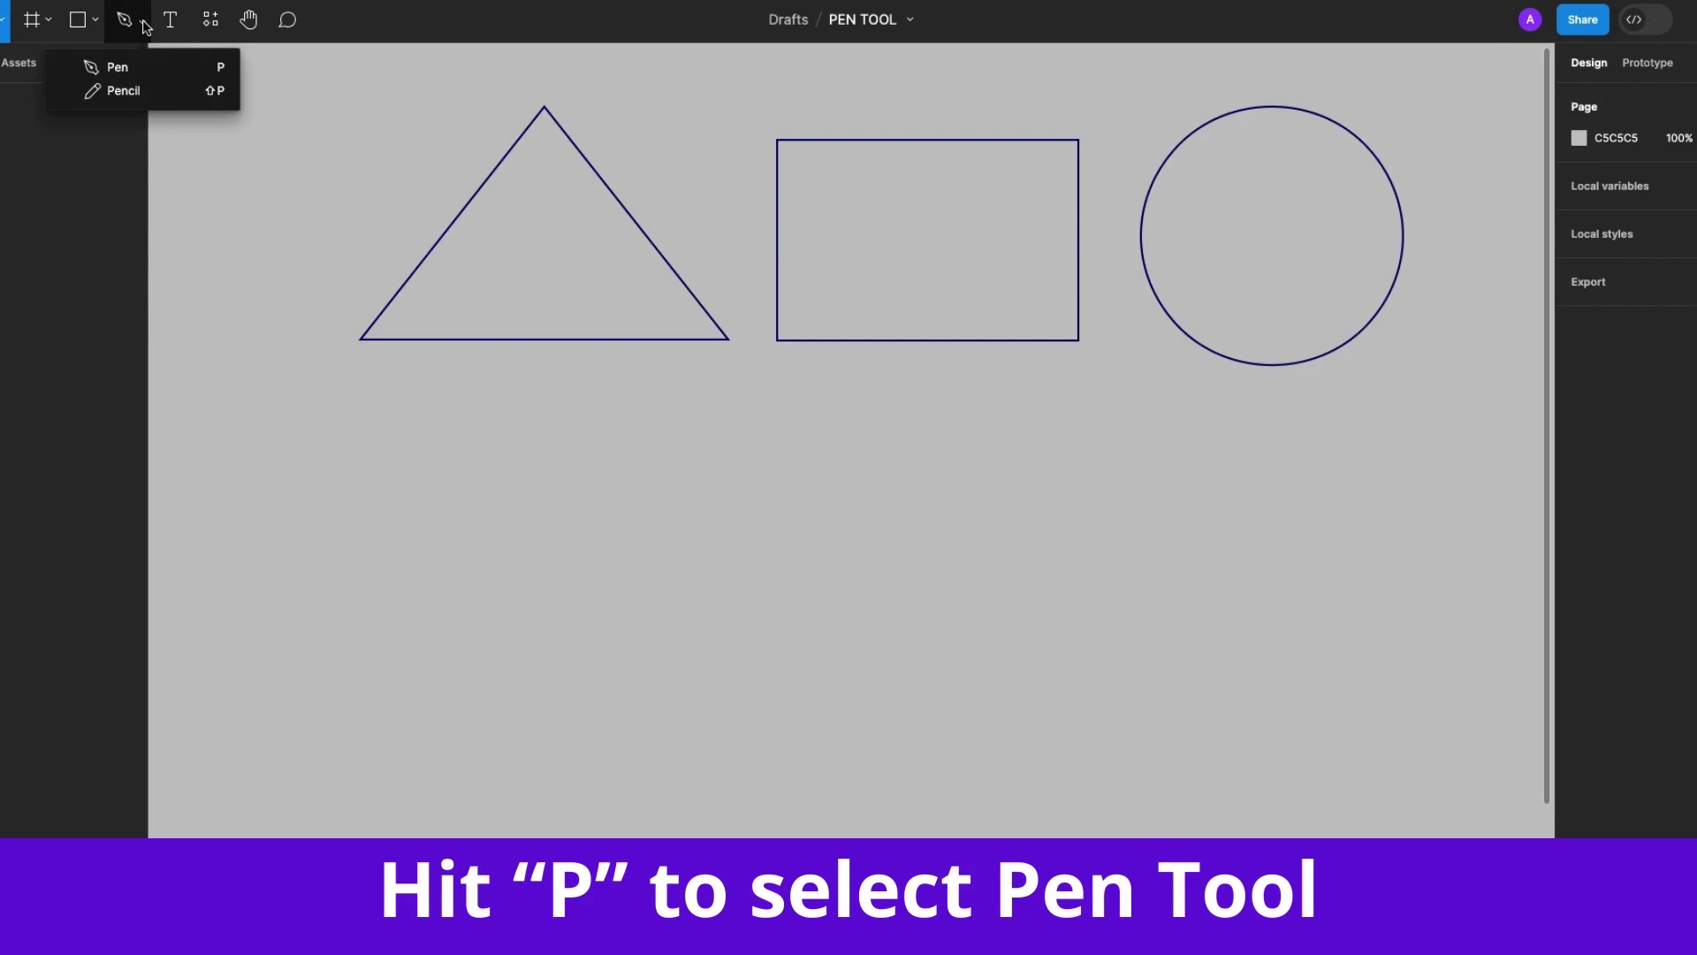
{"action": "left_click", "coordinate": [129, 70]}
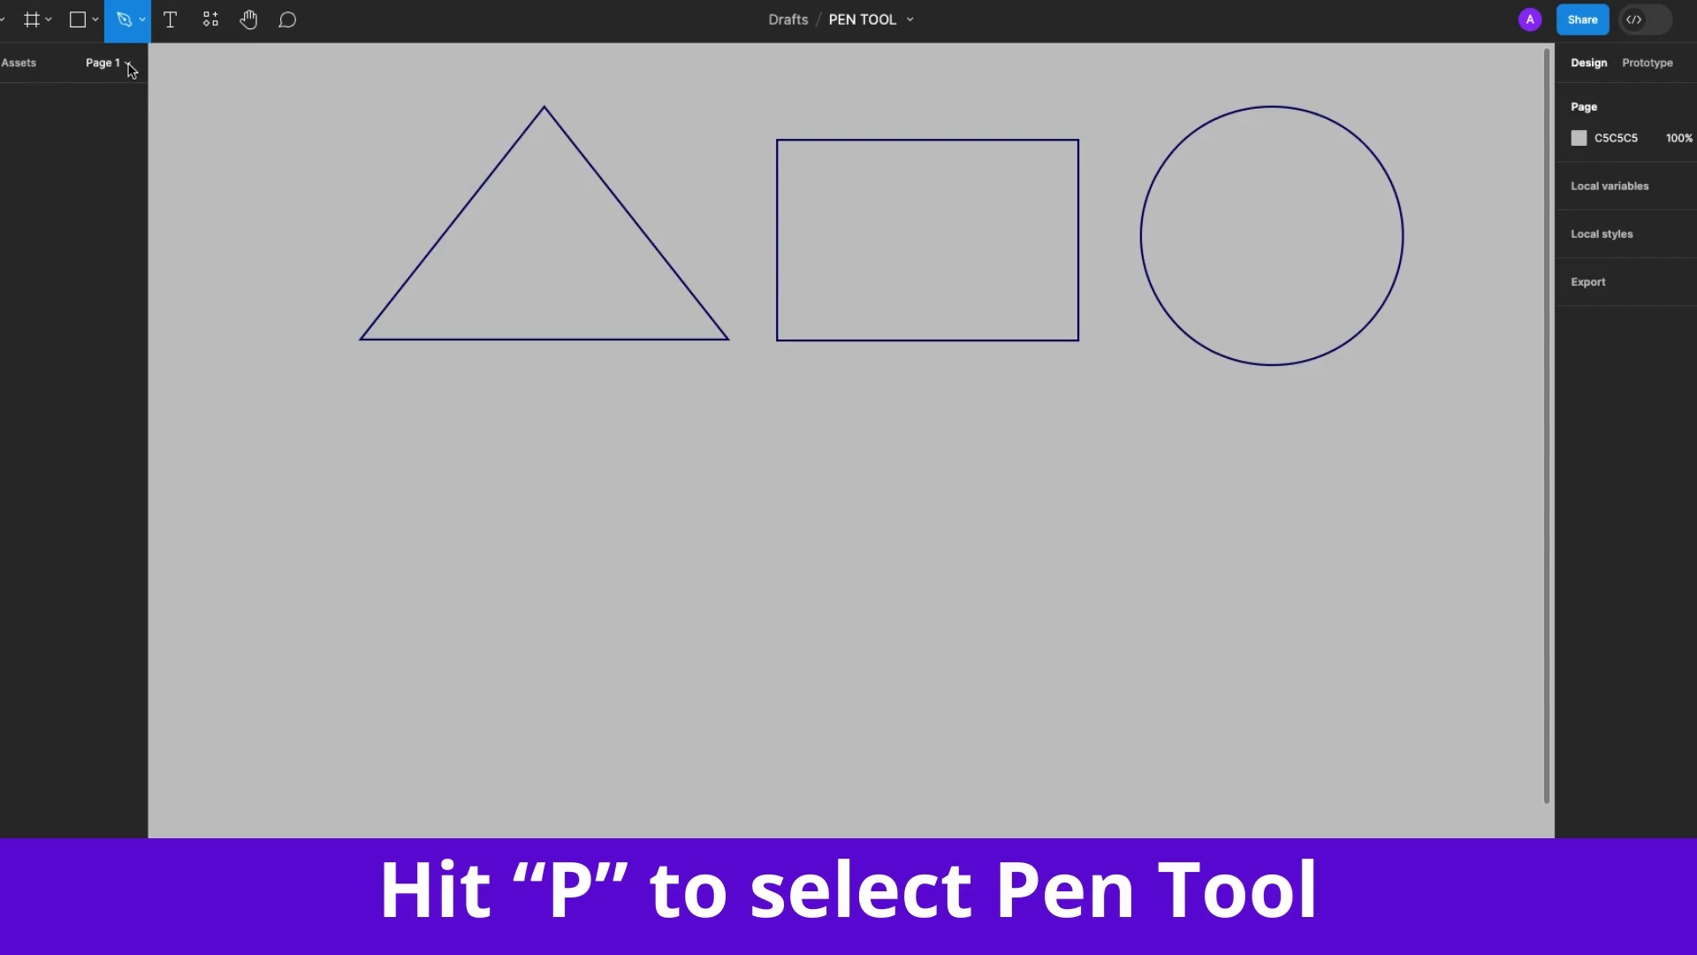
{"action": "left_click", "coordinate": [373, 444]}
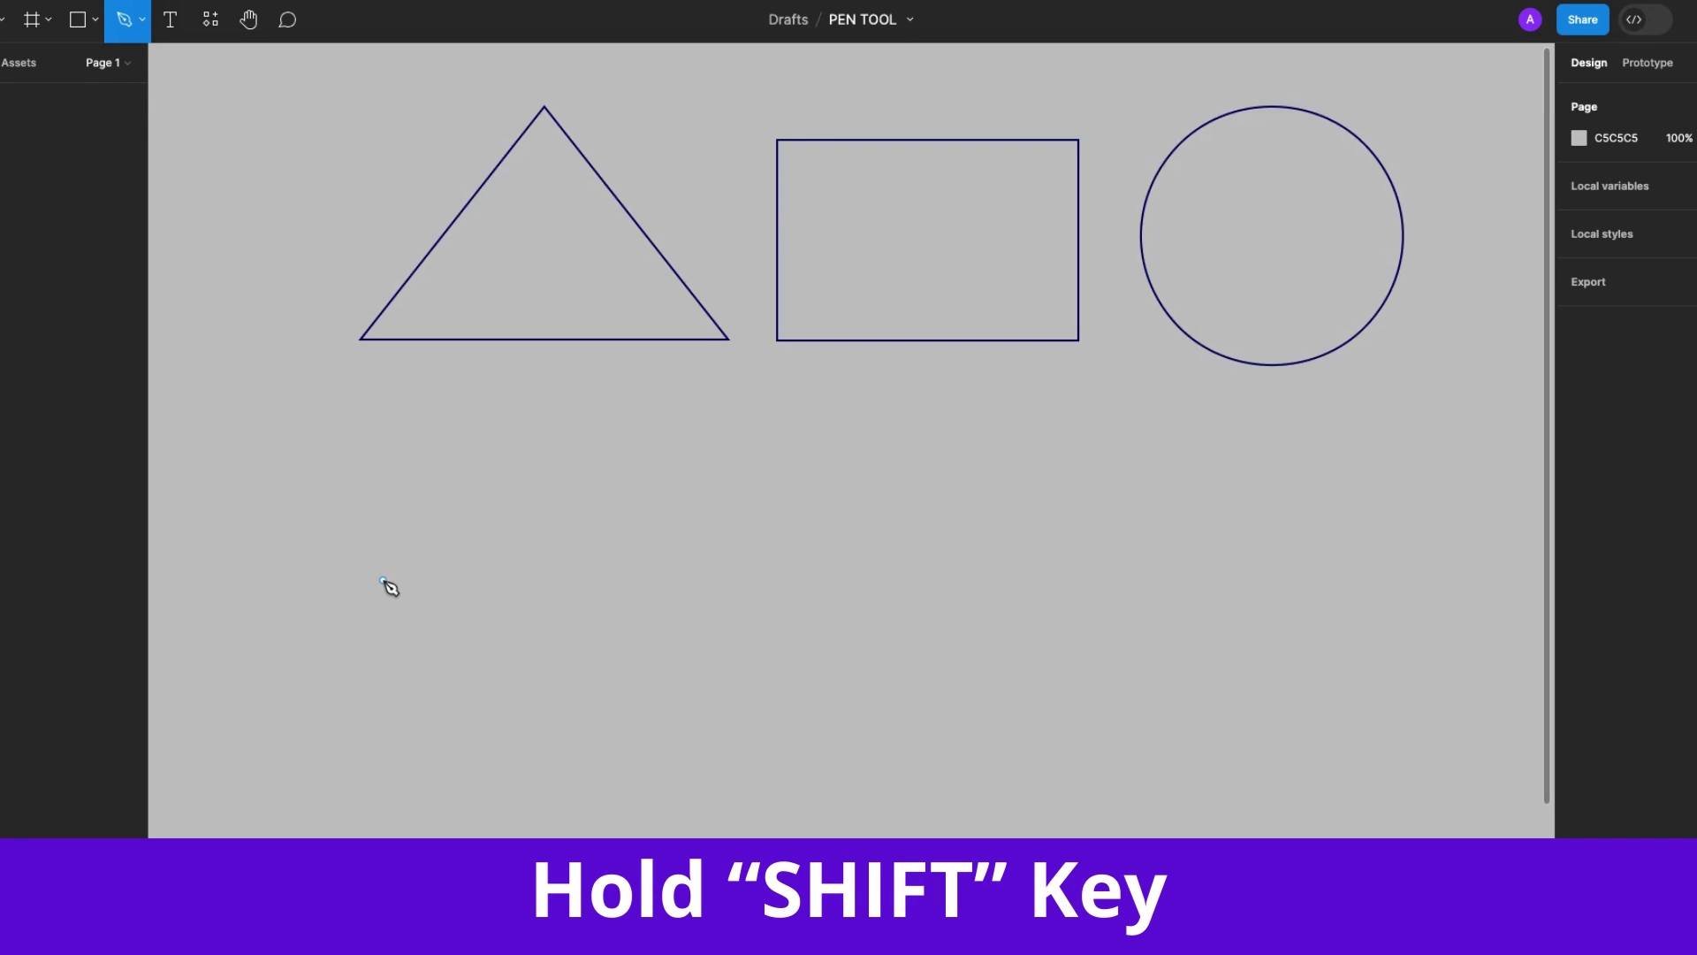
{"action": "left_click", "coordinate": [346, 623]}
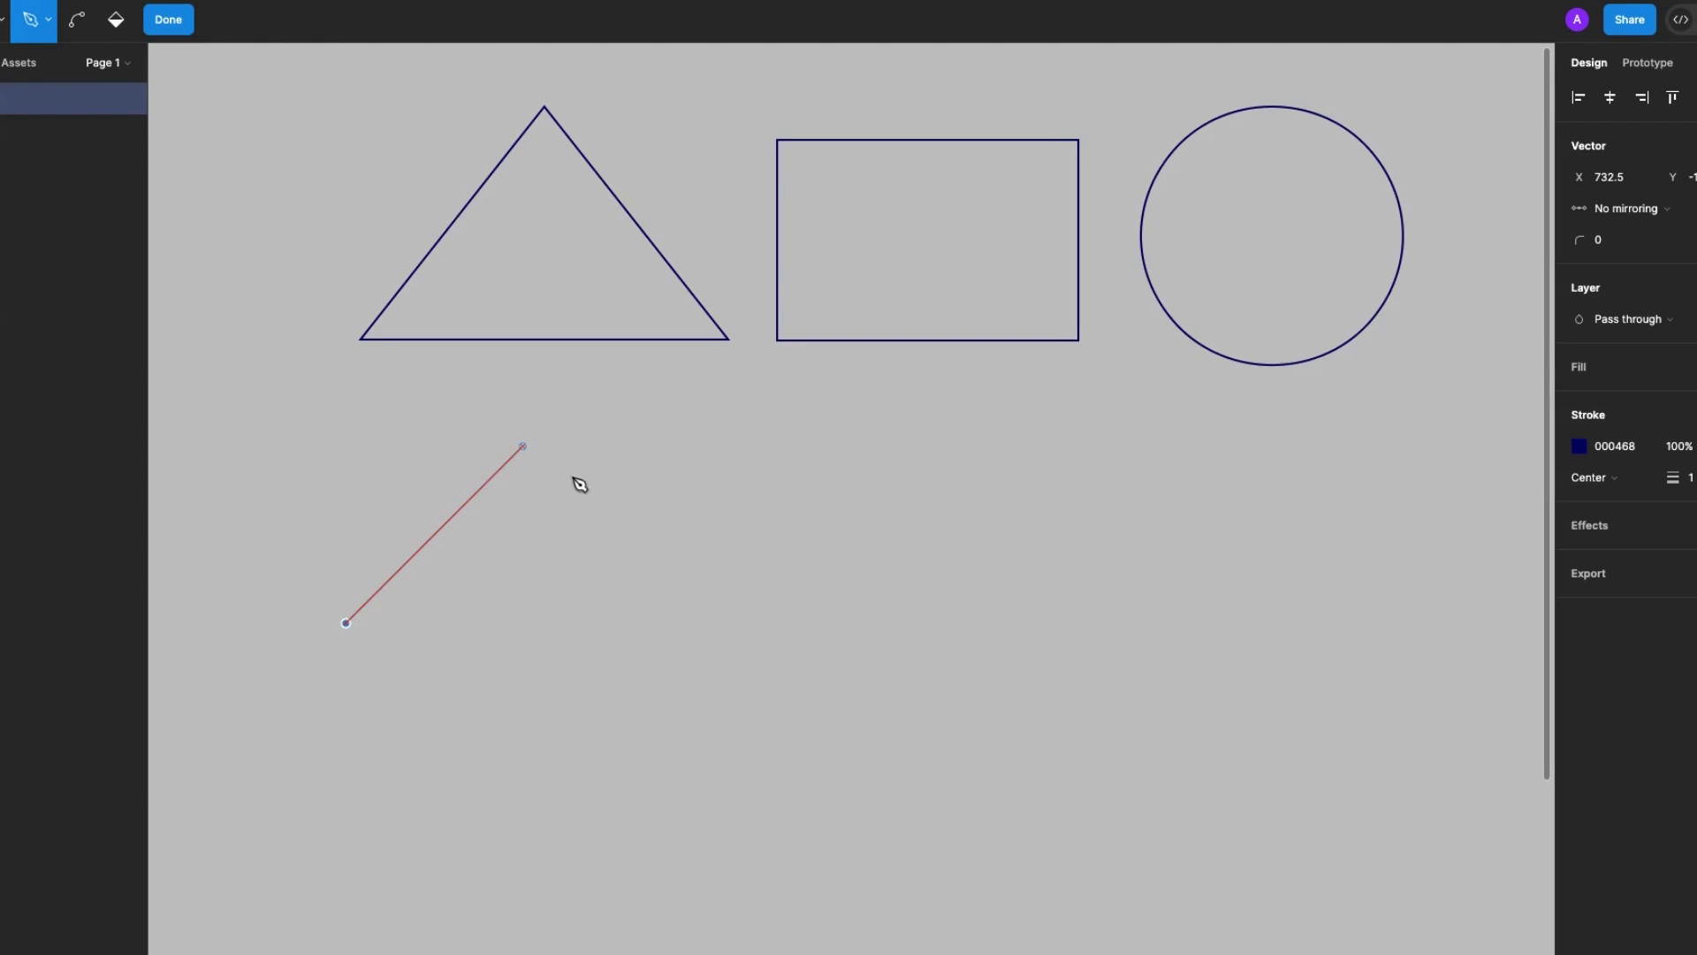
{"action": "left_click", "coordinate": [609, 469]}
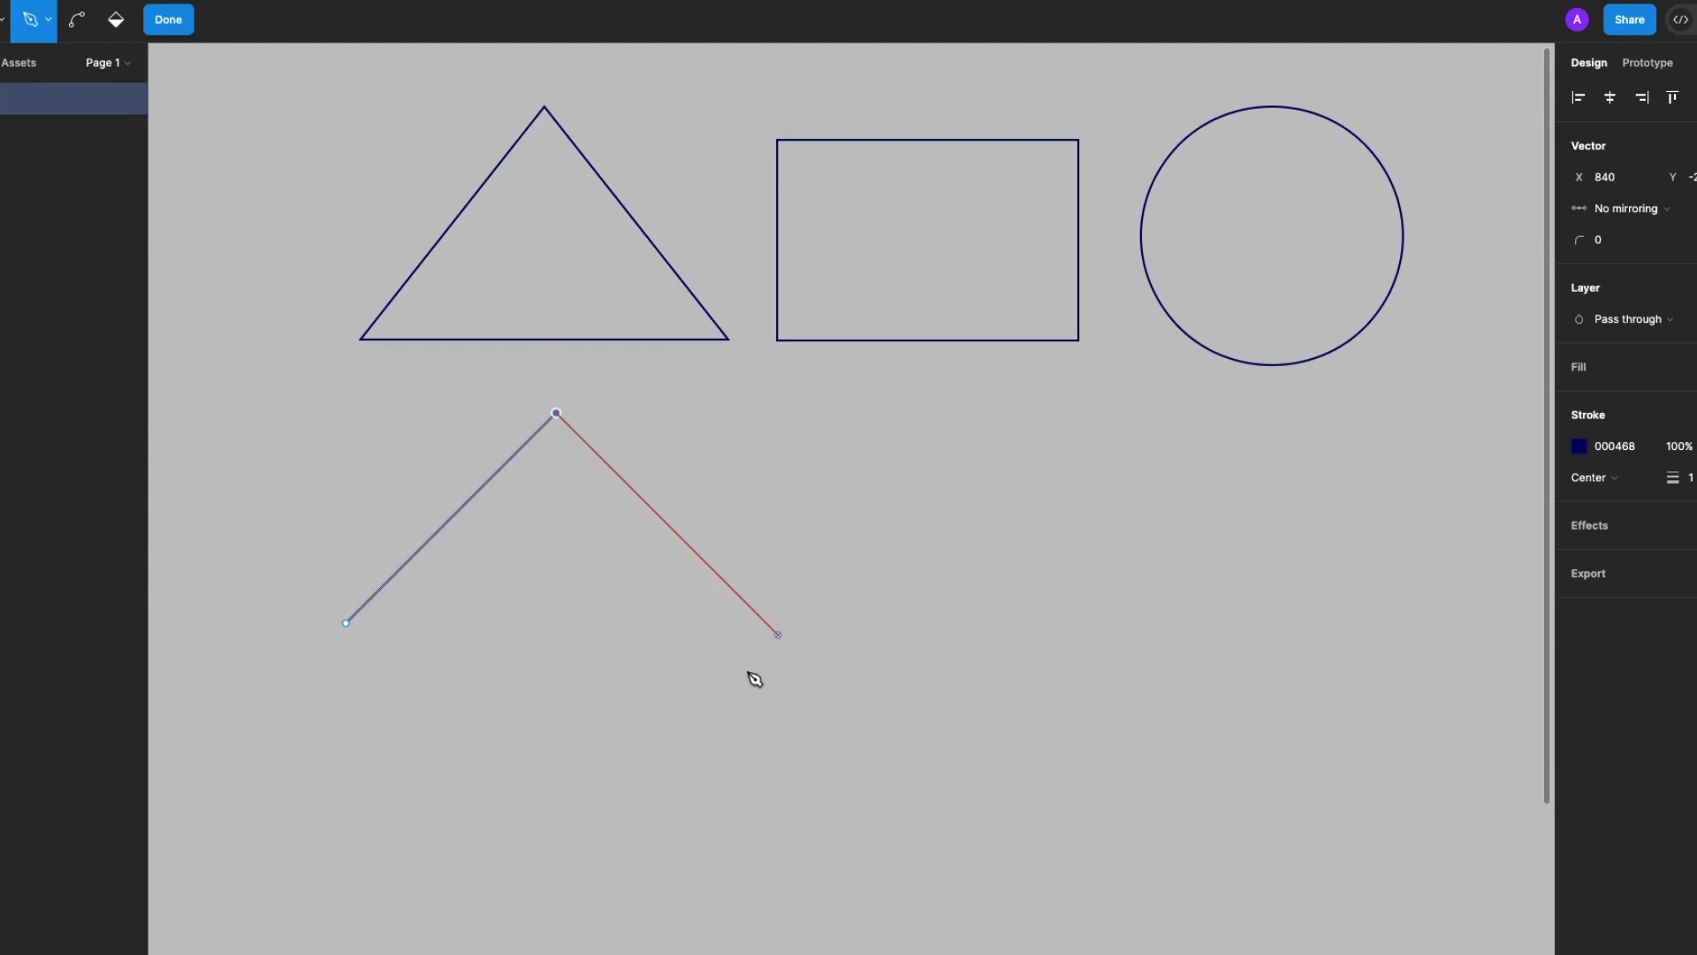
{"action": "left_click", "coordinate": [766, 624]}
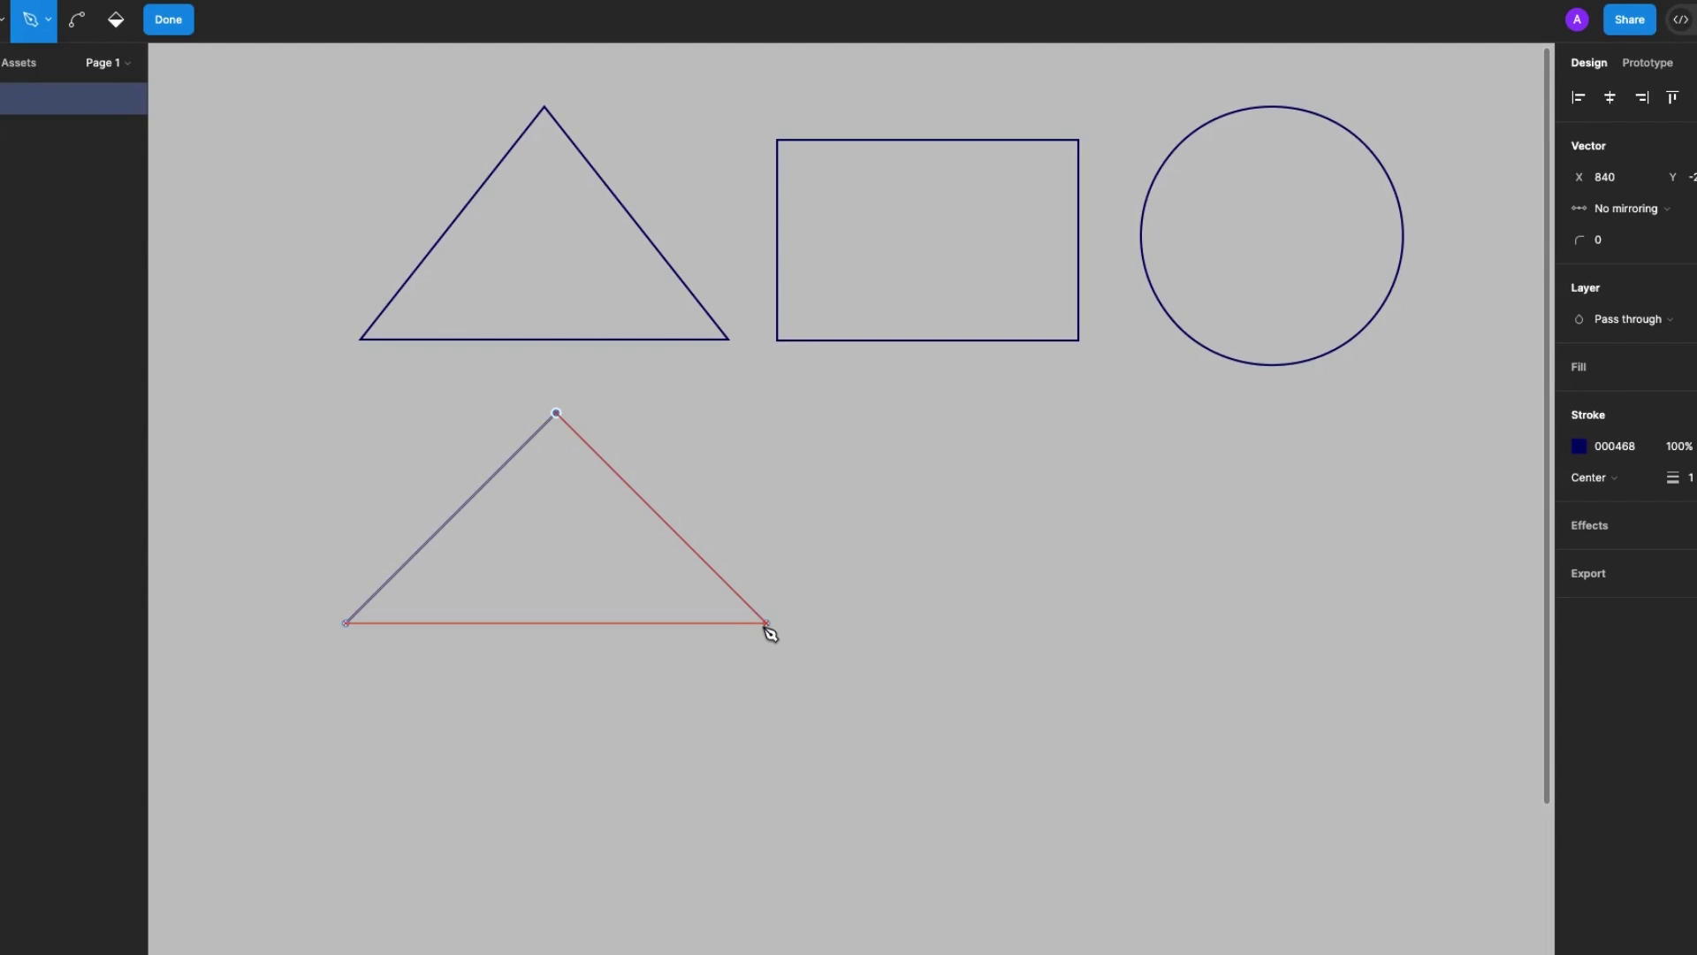
{"action": "left_click", "coordinate": [346, 623]}
Leave the Pen, then select the new triangle to confirm its 215 × 107.5 size
{"action": "key", "text": "Escape"}
{"action": "key", "text": "v"}
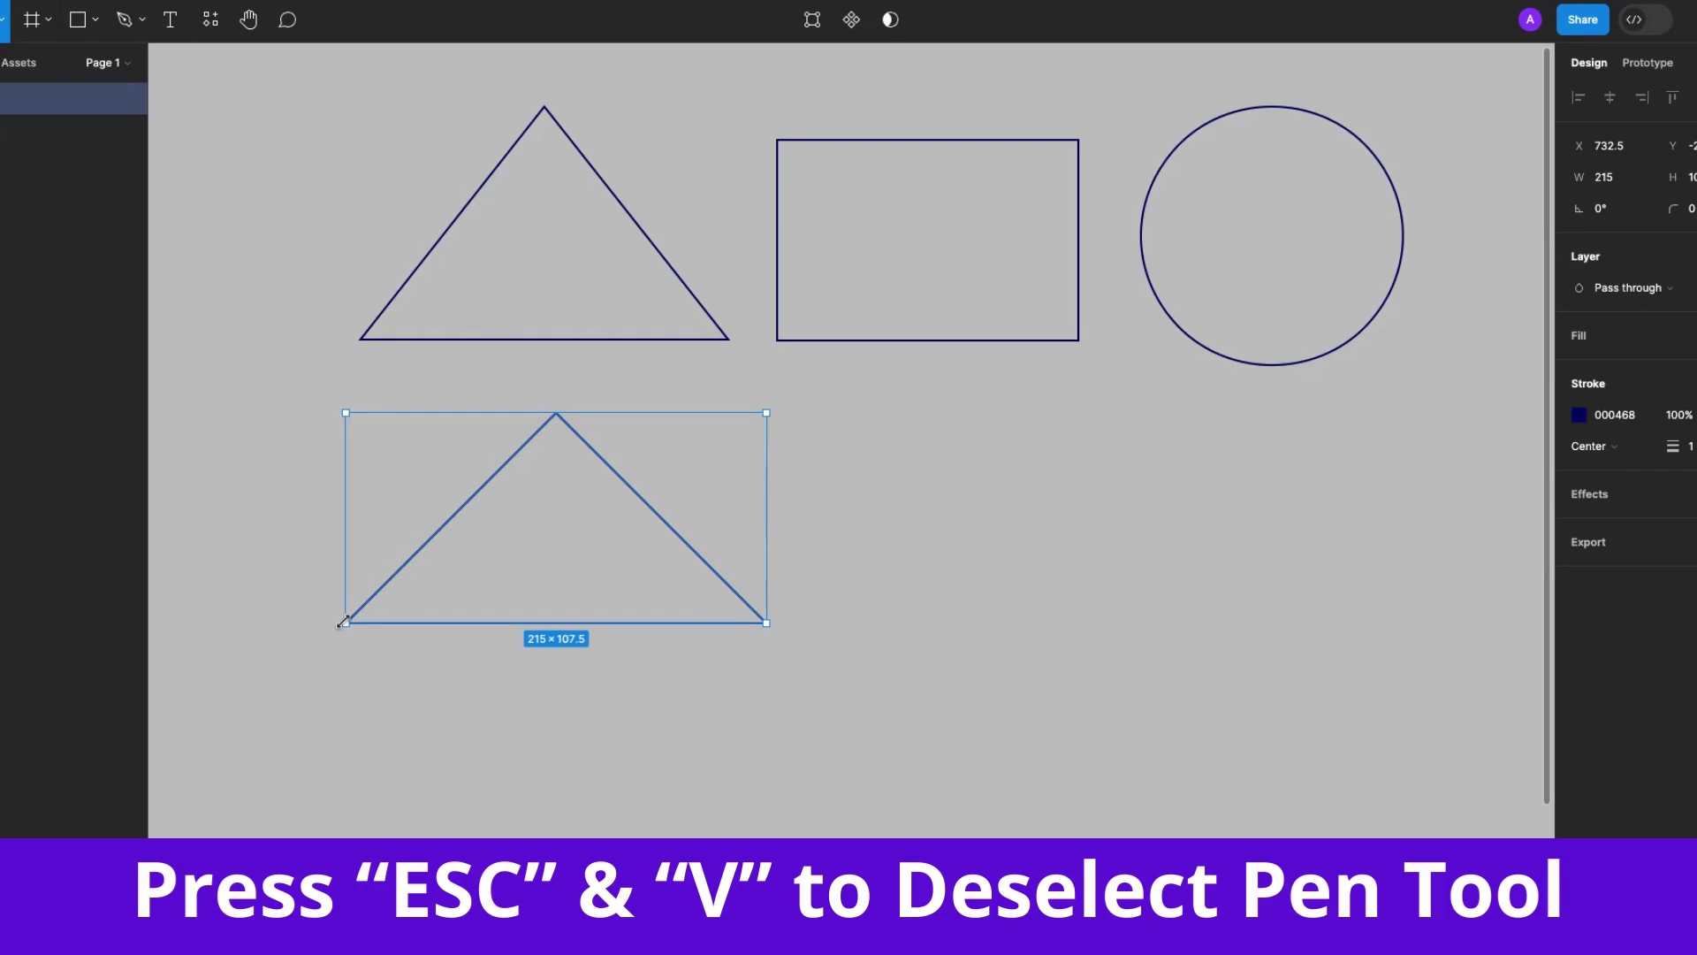
{"action": "left_click", "coordinate": [865, 645]}
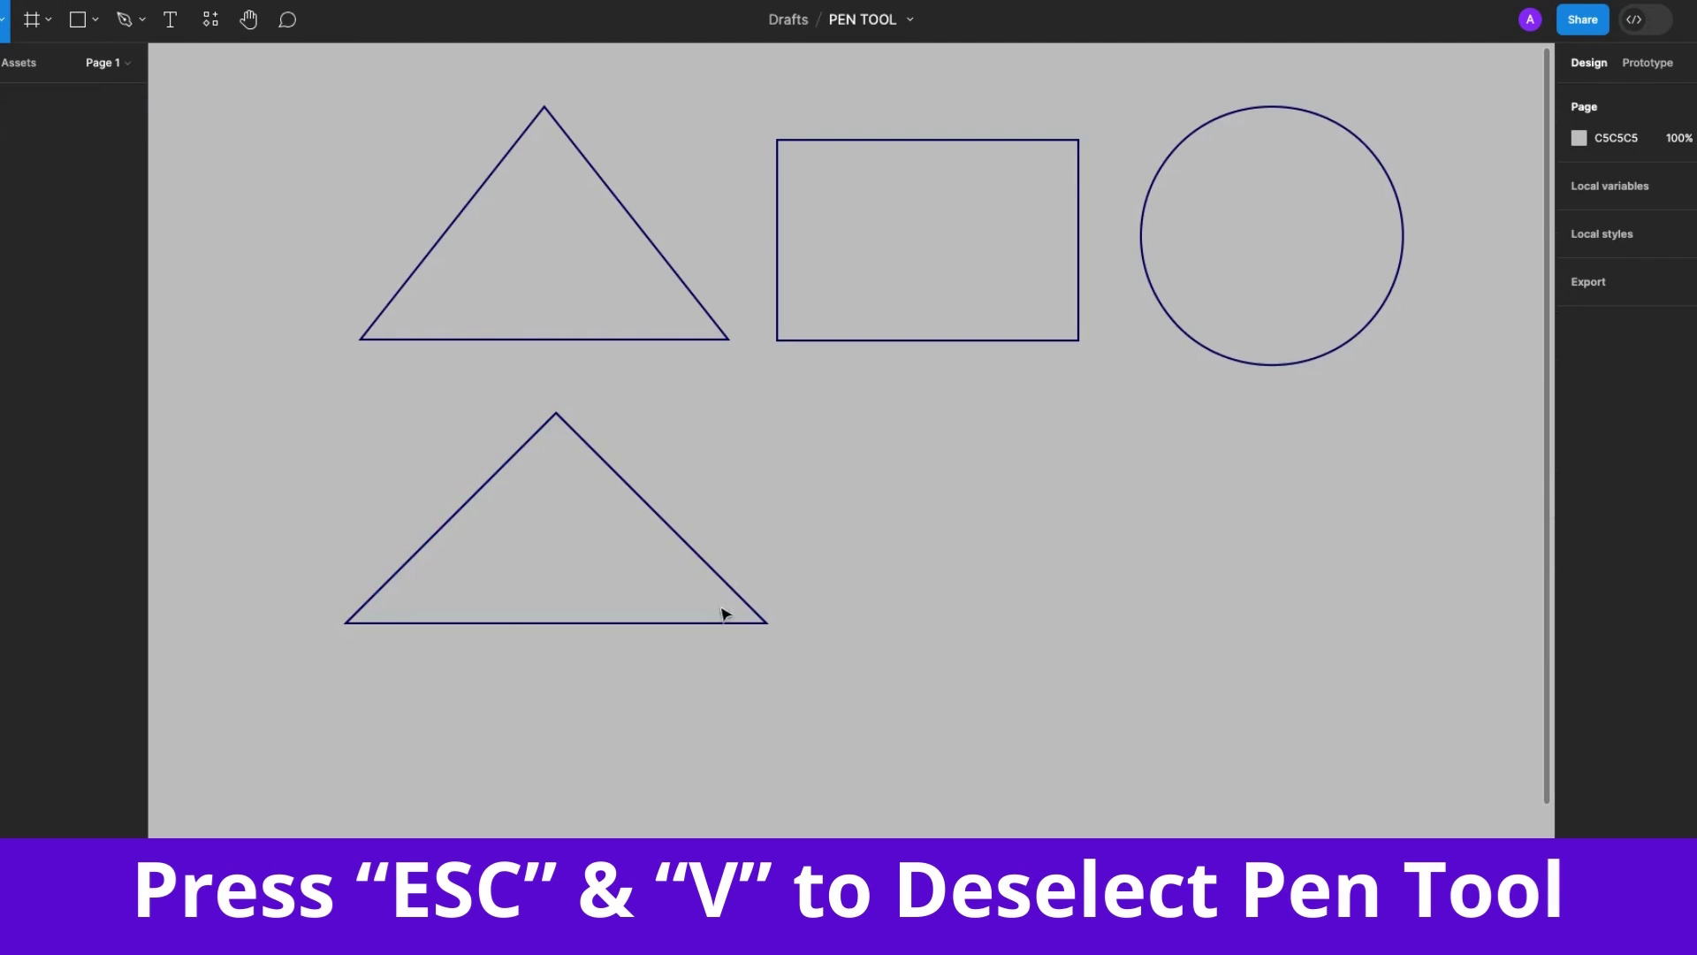
{"action": "left_click", "coordinate": [746, 599]}
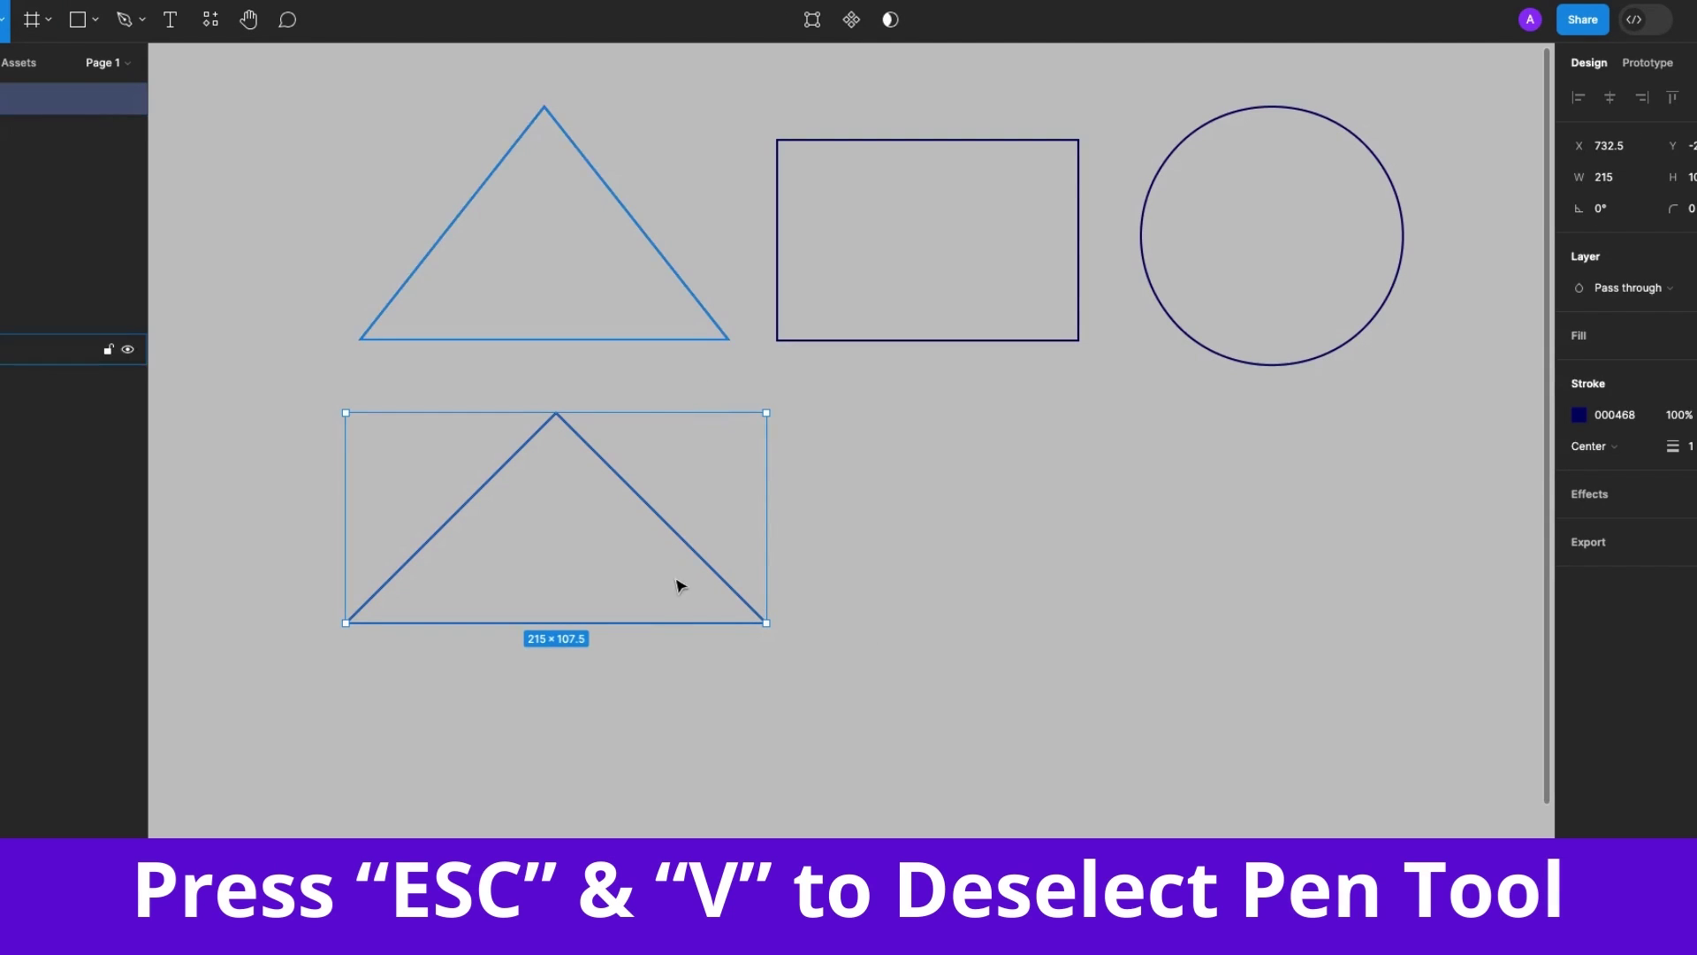
{"action": "left_click", "coordinate": [870, 652]}
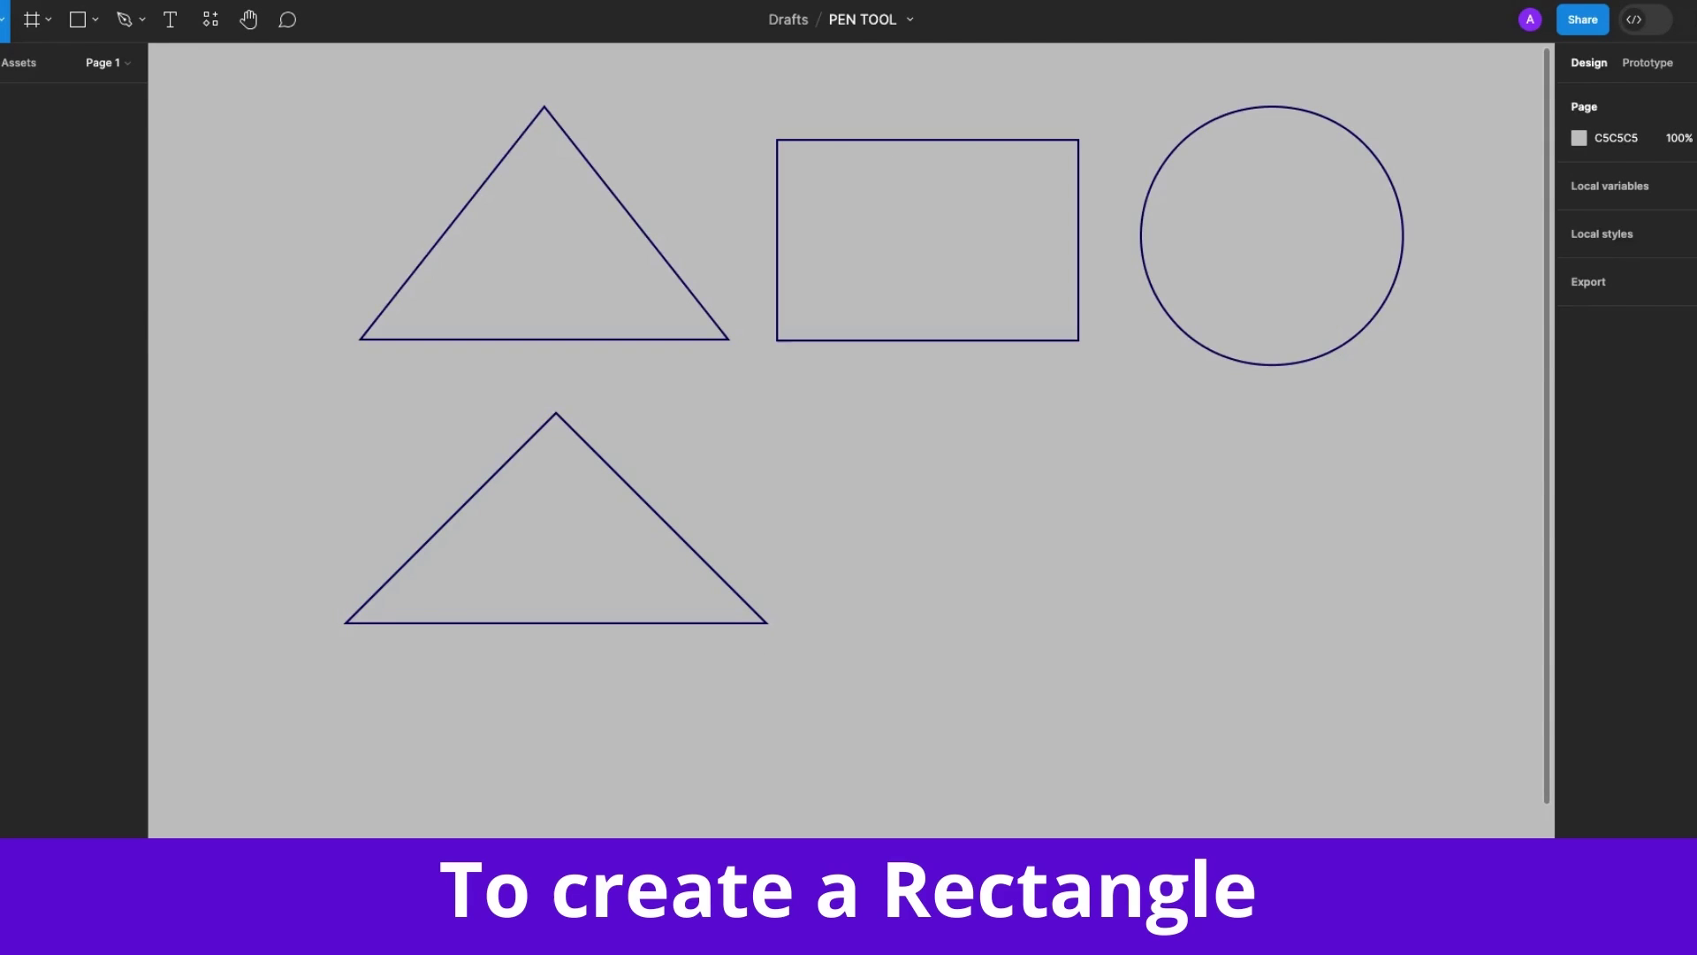
With the Pen, draw a closed four-corner rectangle beneath the reference rectangle
{"action": "left_click", "coordinate": [143, 21]}
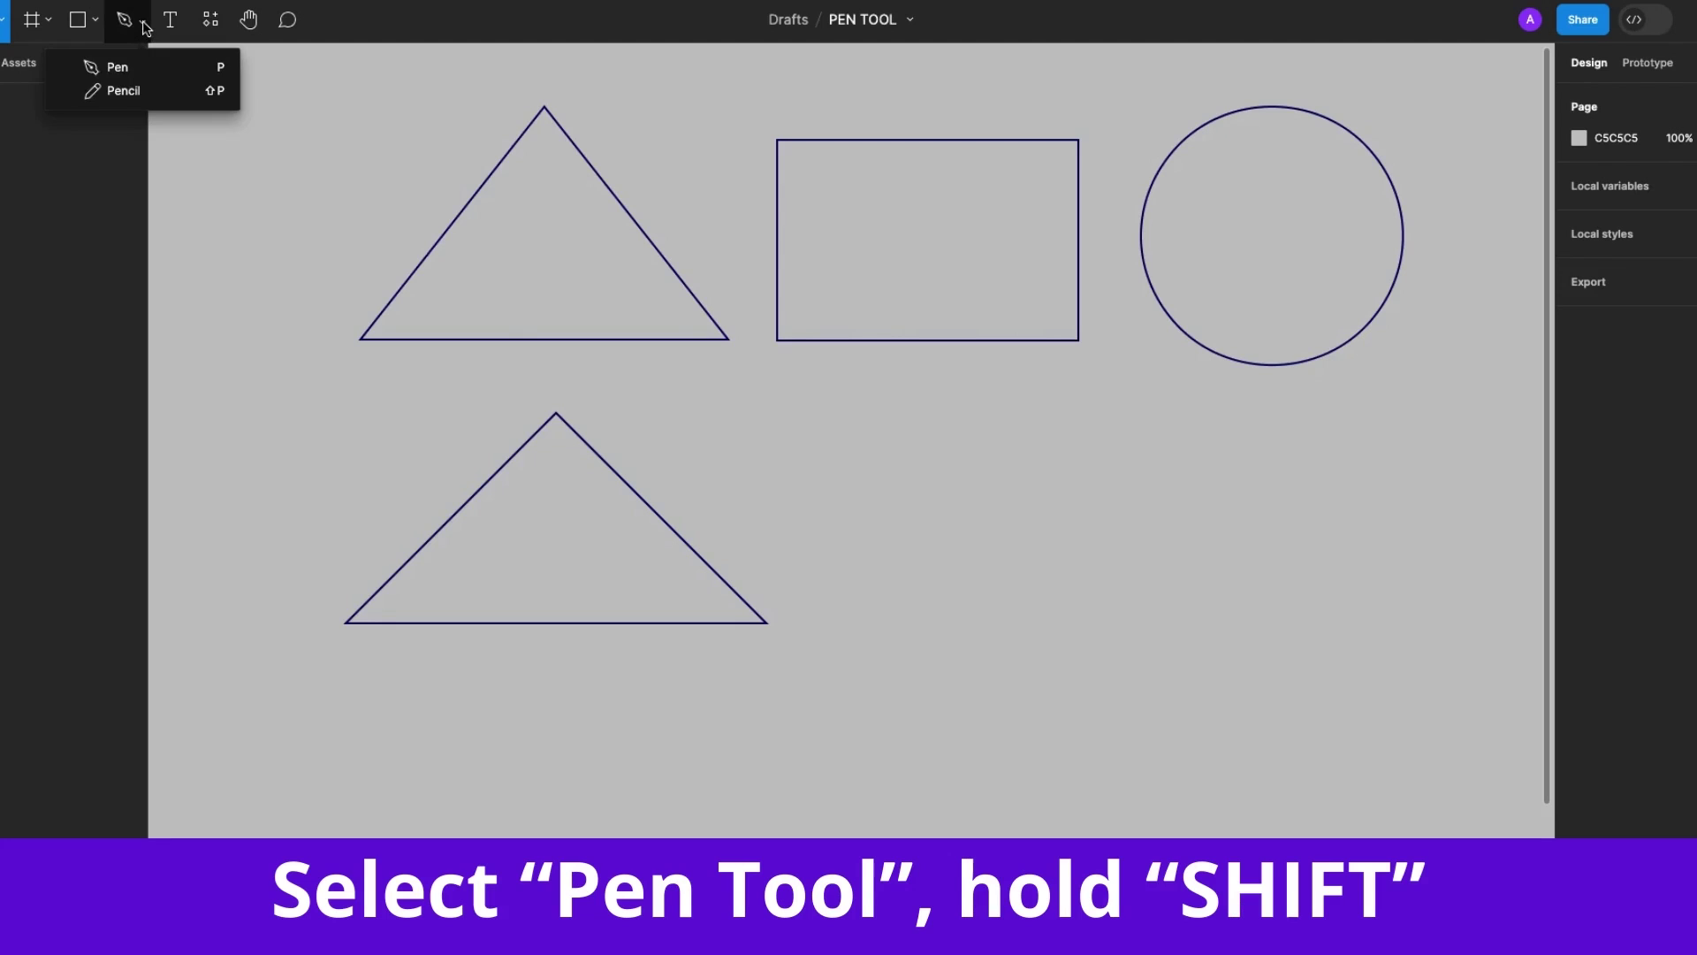
{"action": "left_click", "coordinate": [121, 71]}
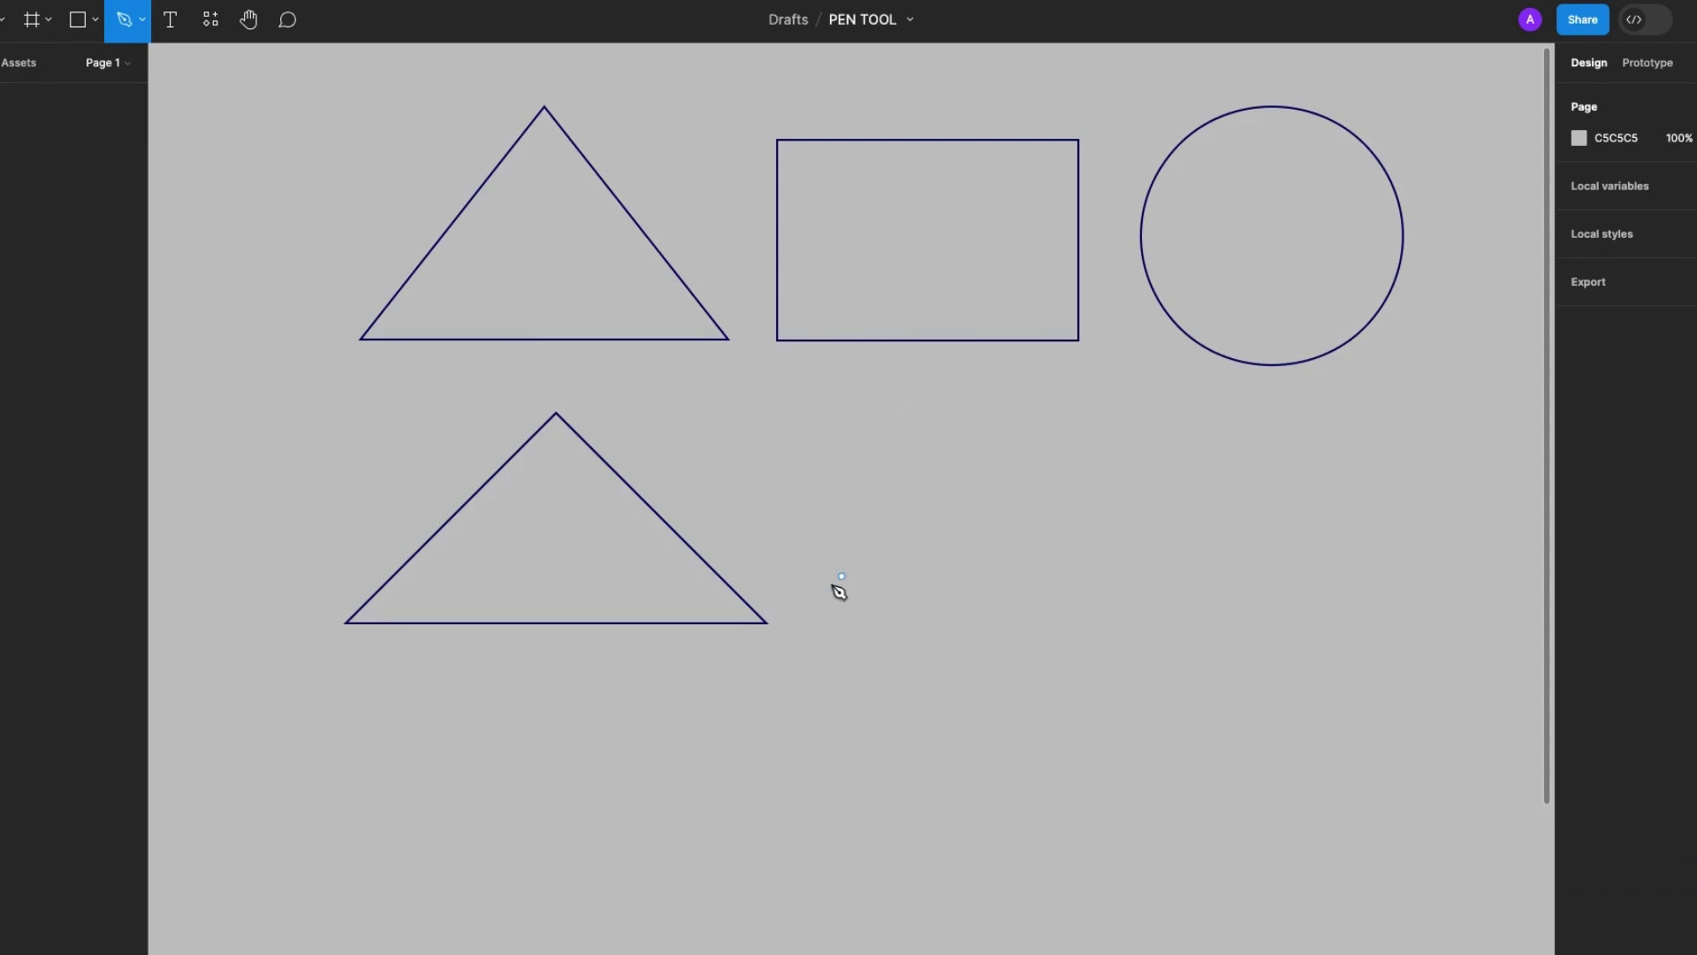
{"action": "left_click", "coordinate": [832, 593]}
{"action": "left_click", "coordinate": [824, 617]}
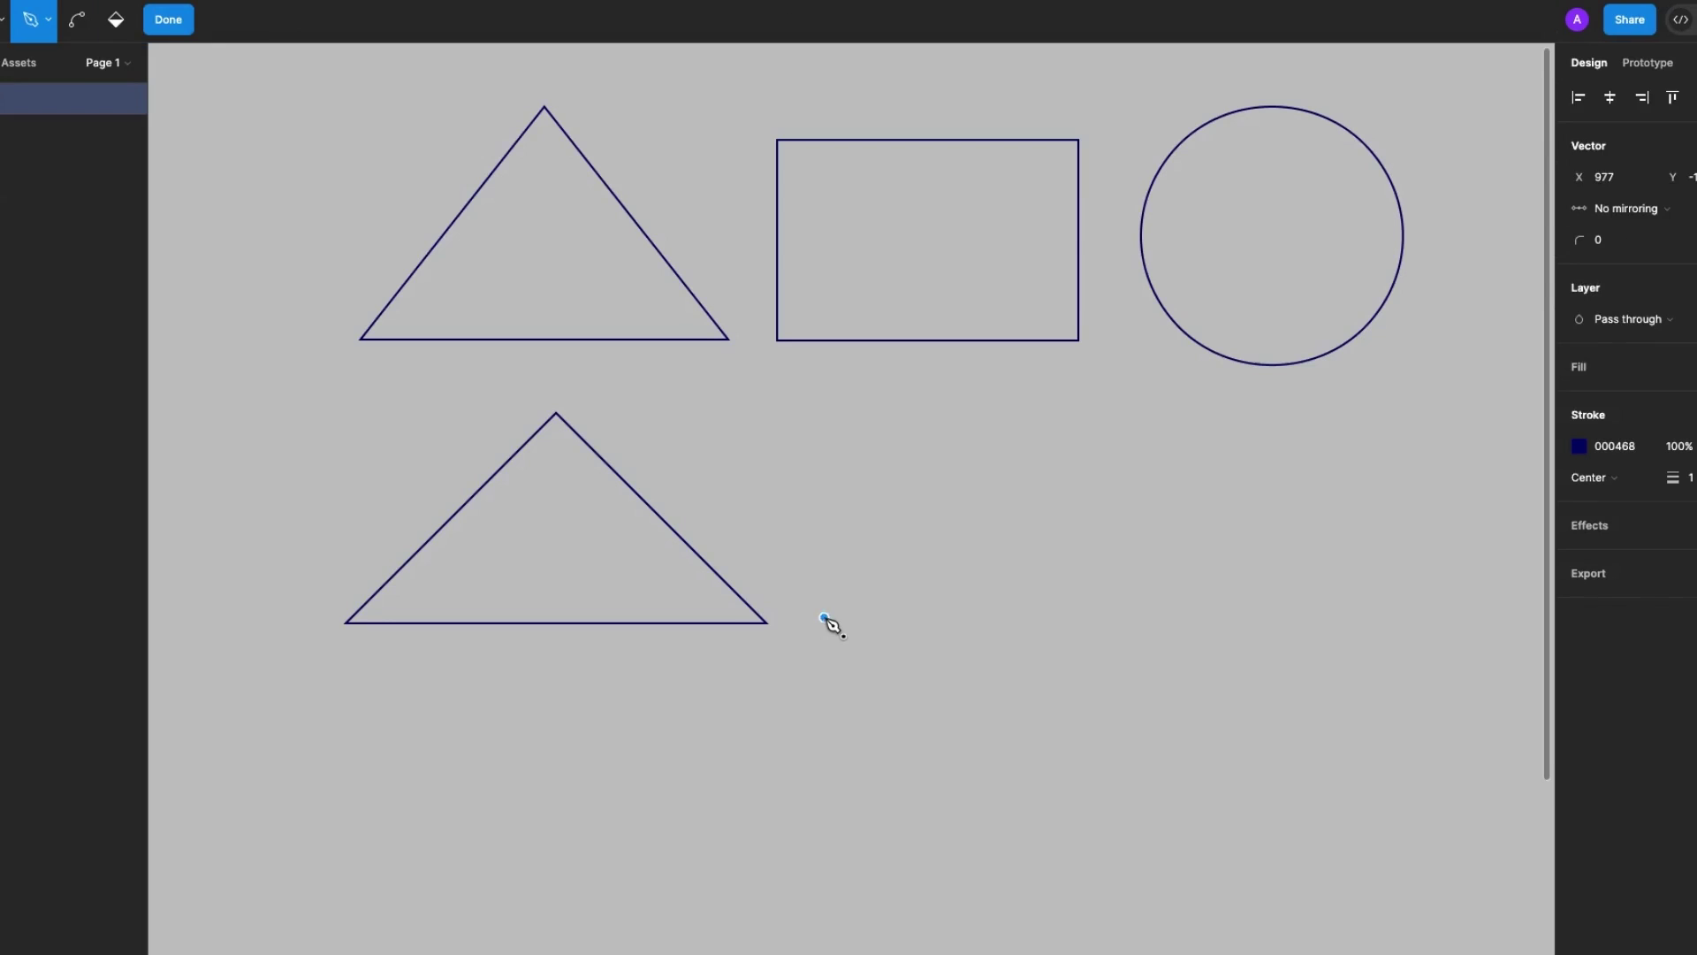
{"action": "left_click", "coordinate": [824, 427]}
{"action": "left_click", "coordinate": [1114, 427]}
{"action": "left_click", "coordinate": [1114, 617]}
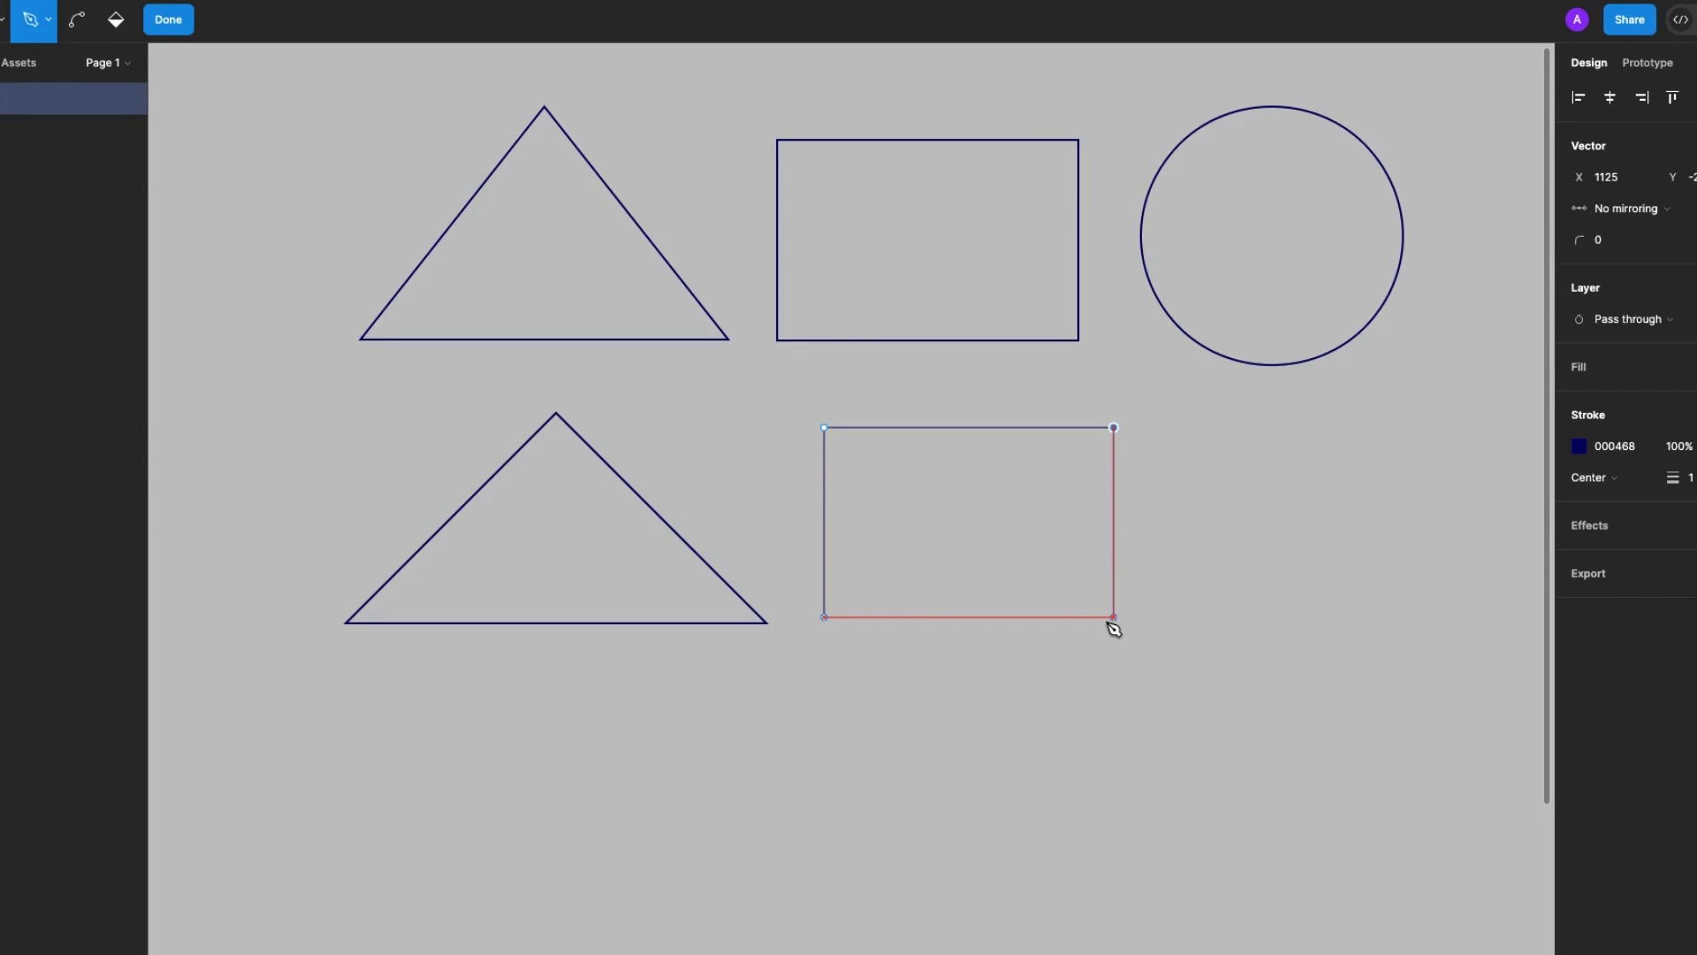
{"action": "left_click", "coordinate": [824, 617]}
Select the new rectangle to confirm its 148 × 97 size, then check the circle
{"action": "left_click", "coordinate": [1244, 672]}
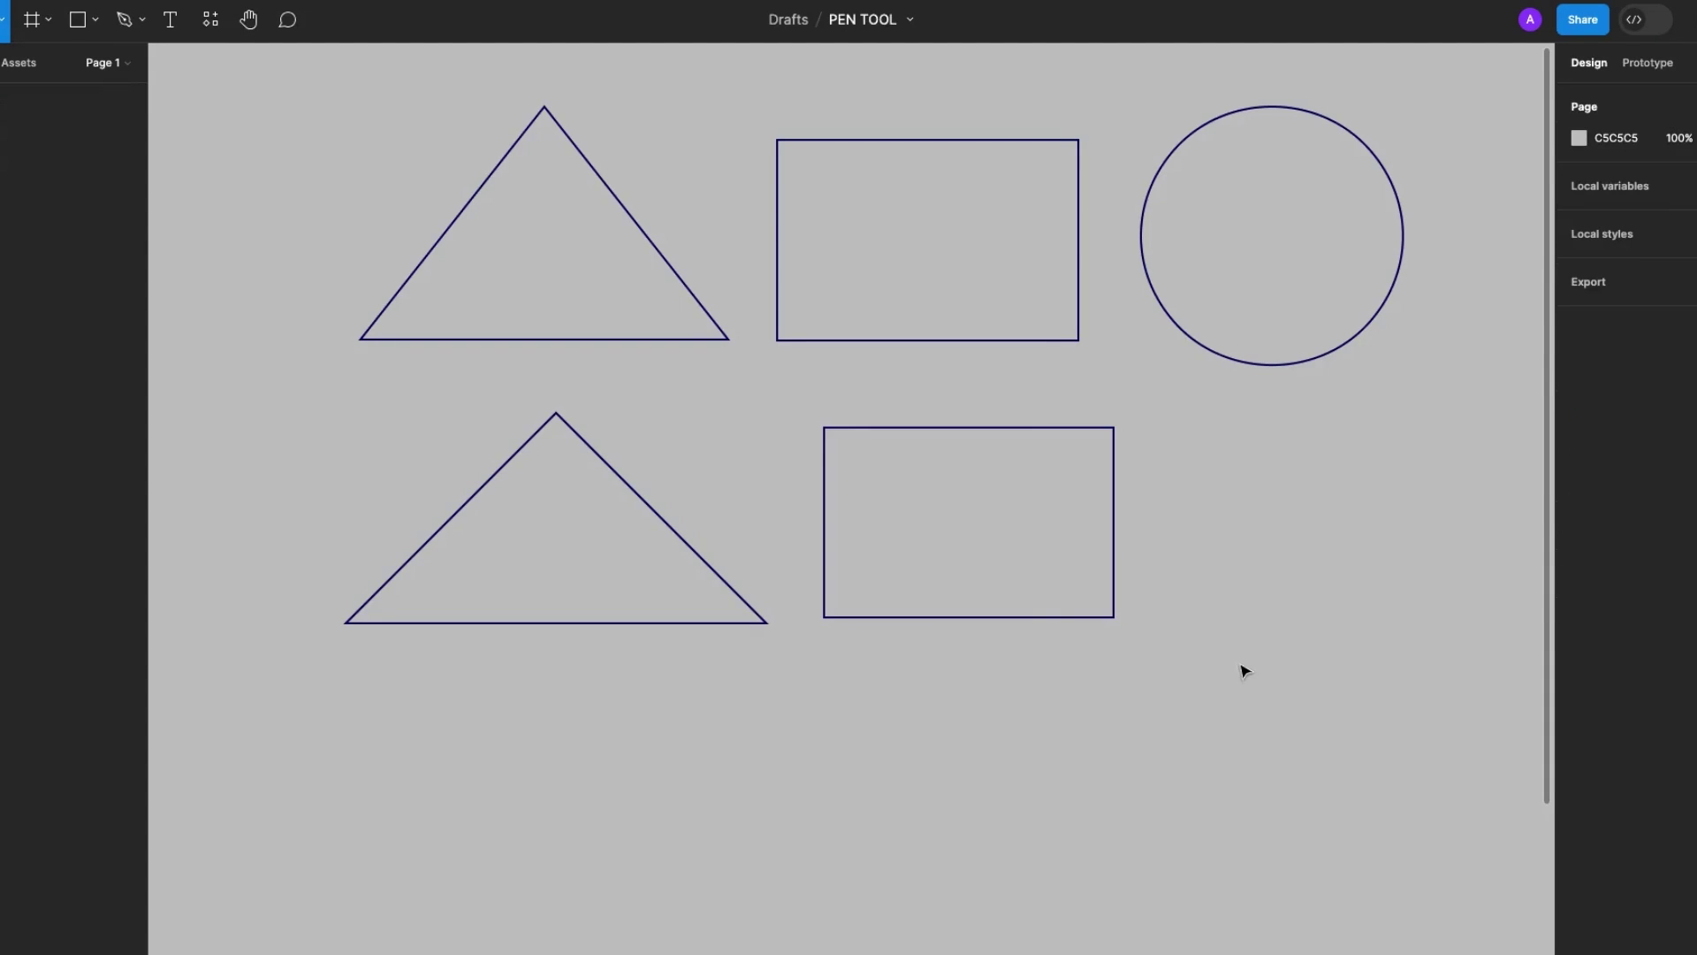
{"action": "left_click", "coordinate": [1018, 428]}
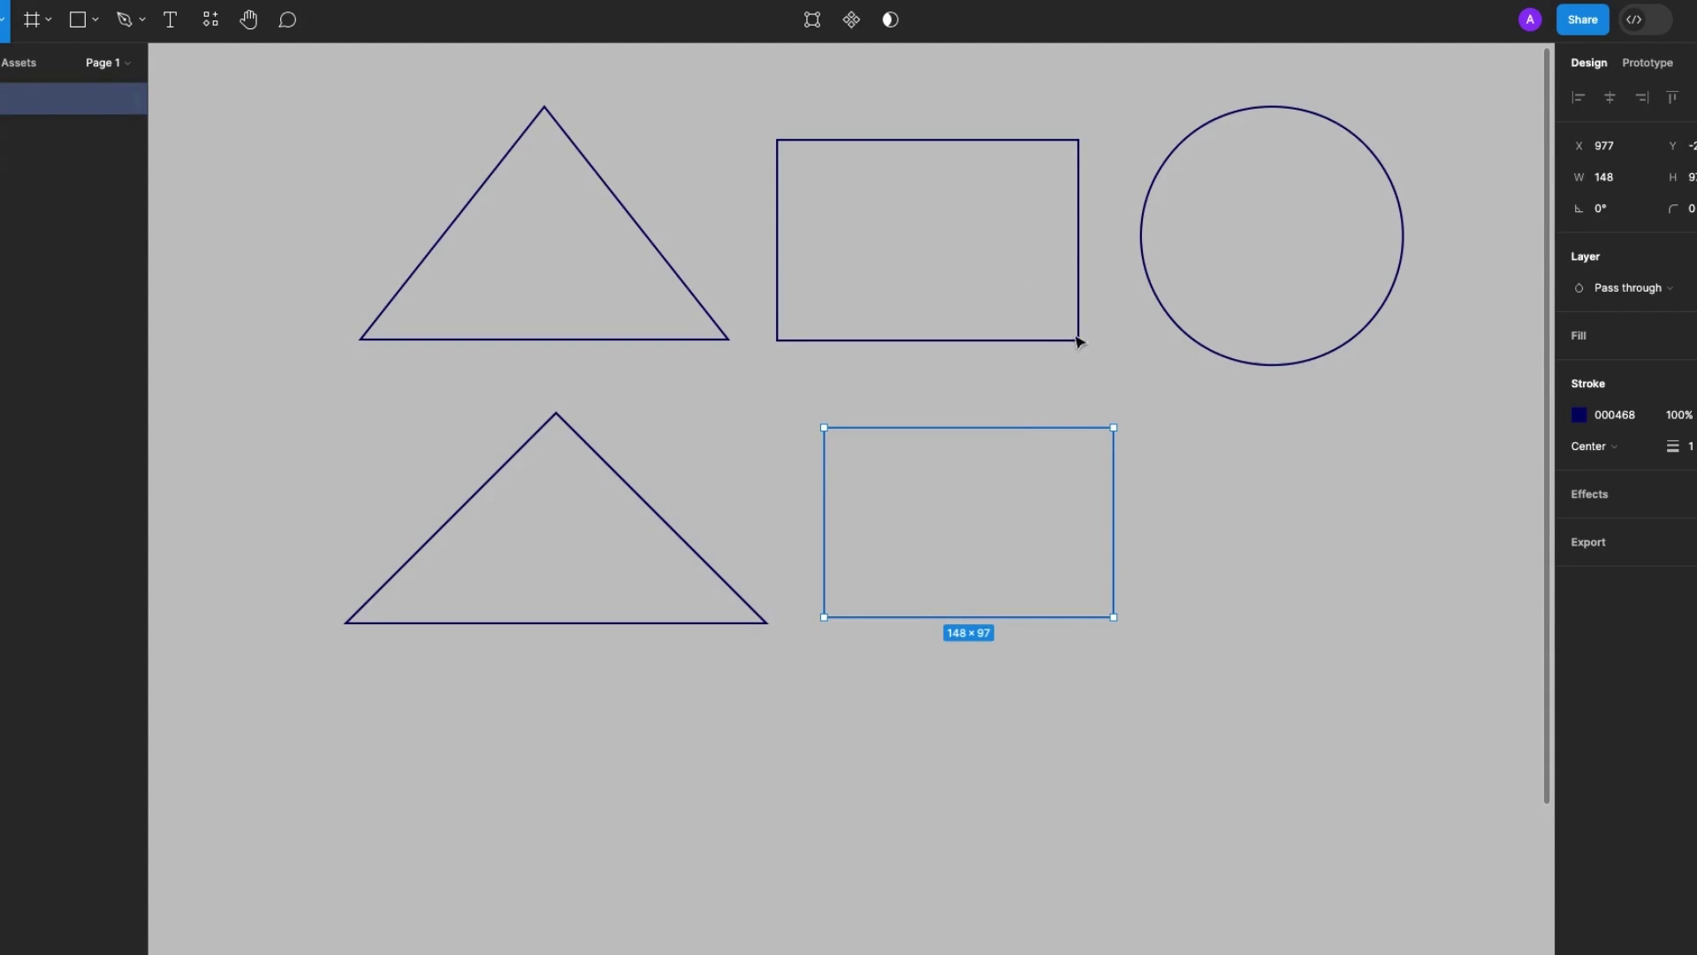
{"action": "left_click", "coordinate": [1195, 479]}
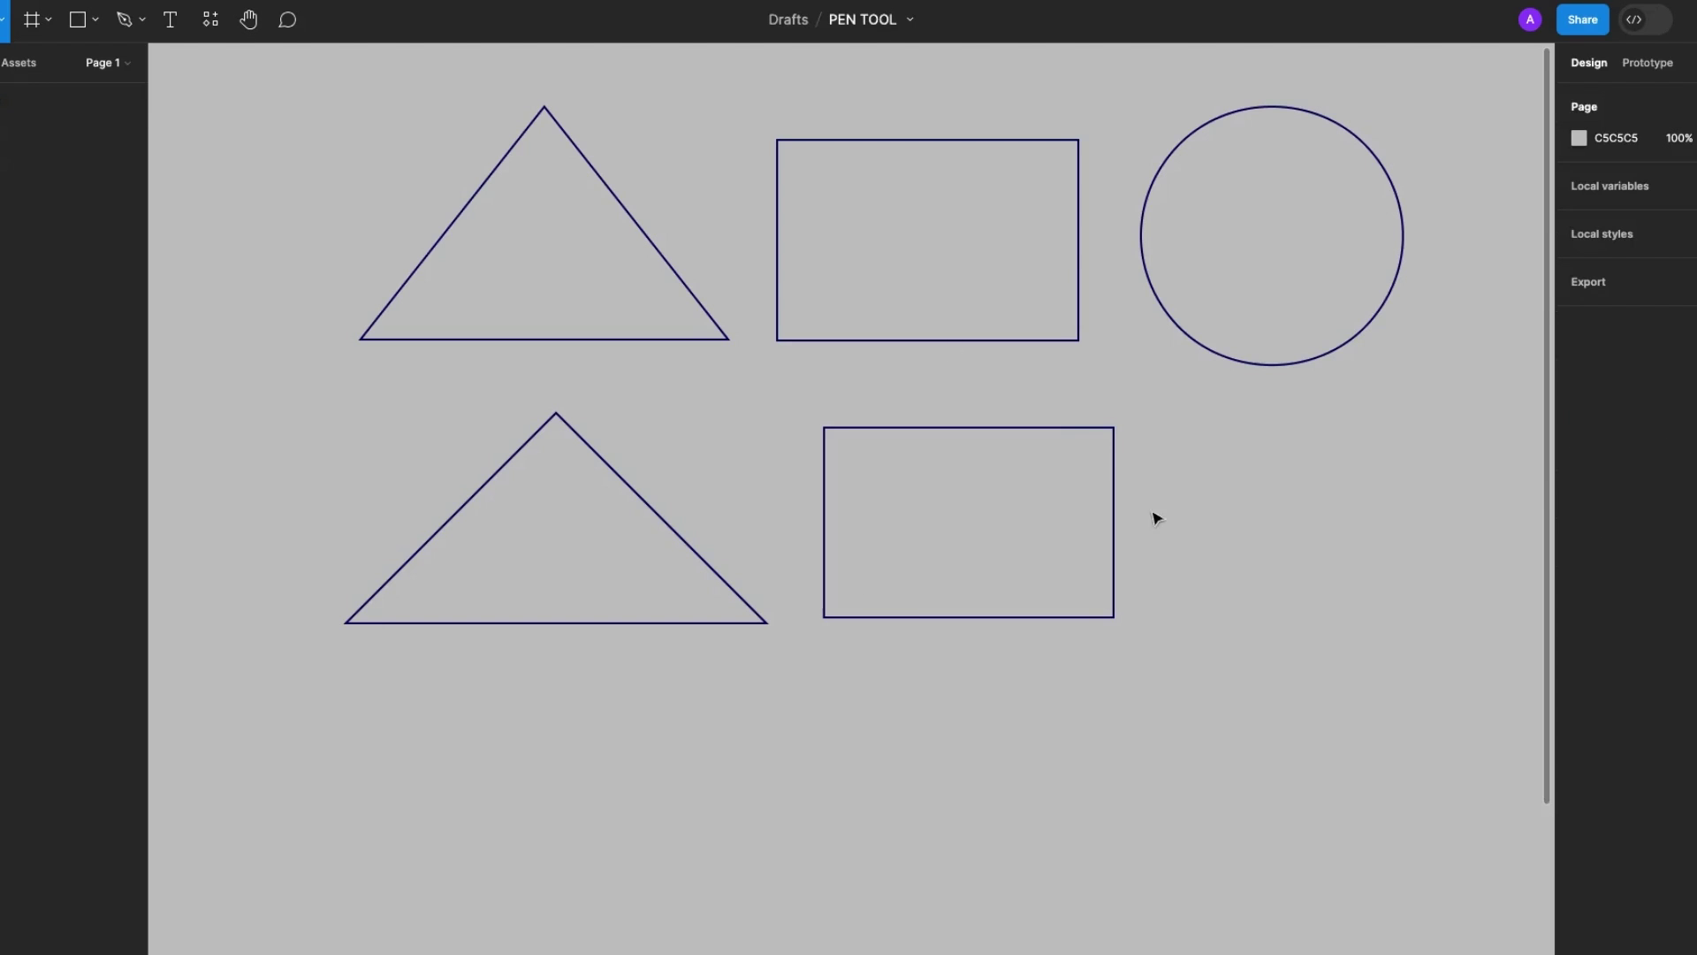
{"action": "left_click", "coordinate": [1159, 122]}
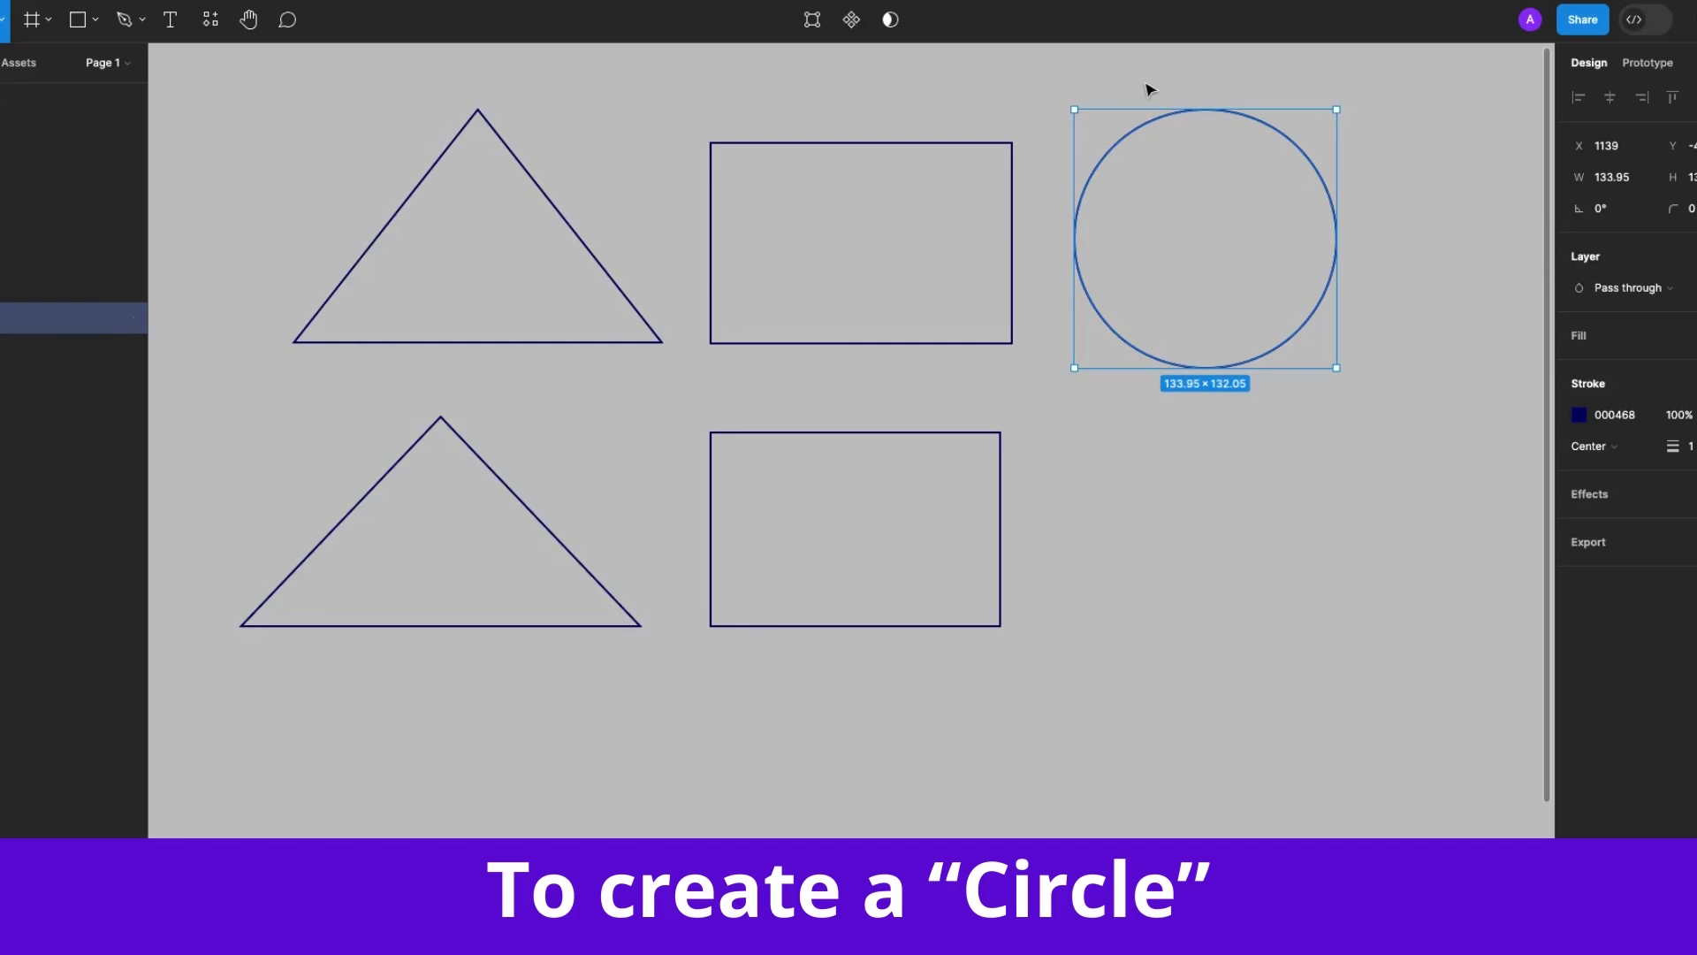
{"action": "left_click", "coordinate": [1150, 88]}
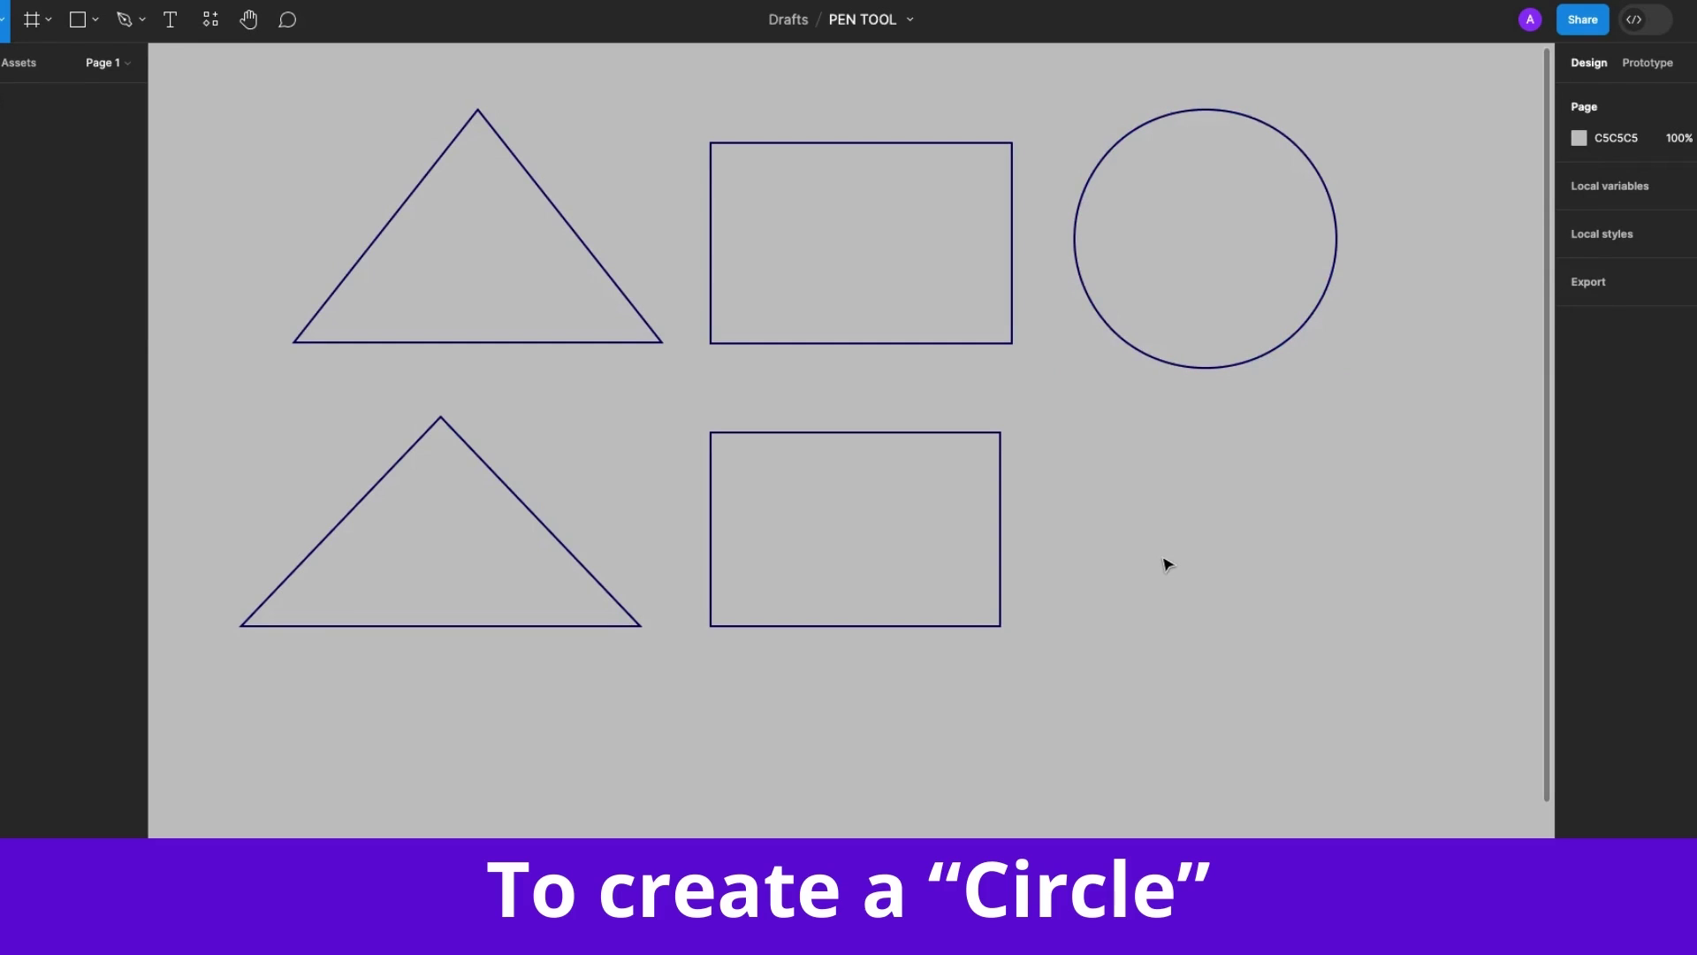
Pen-draw a closed rectangle beneath the reference circle using four corner points
{"action": "key", "text": "p"}
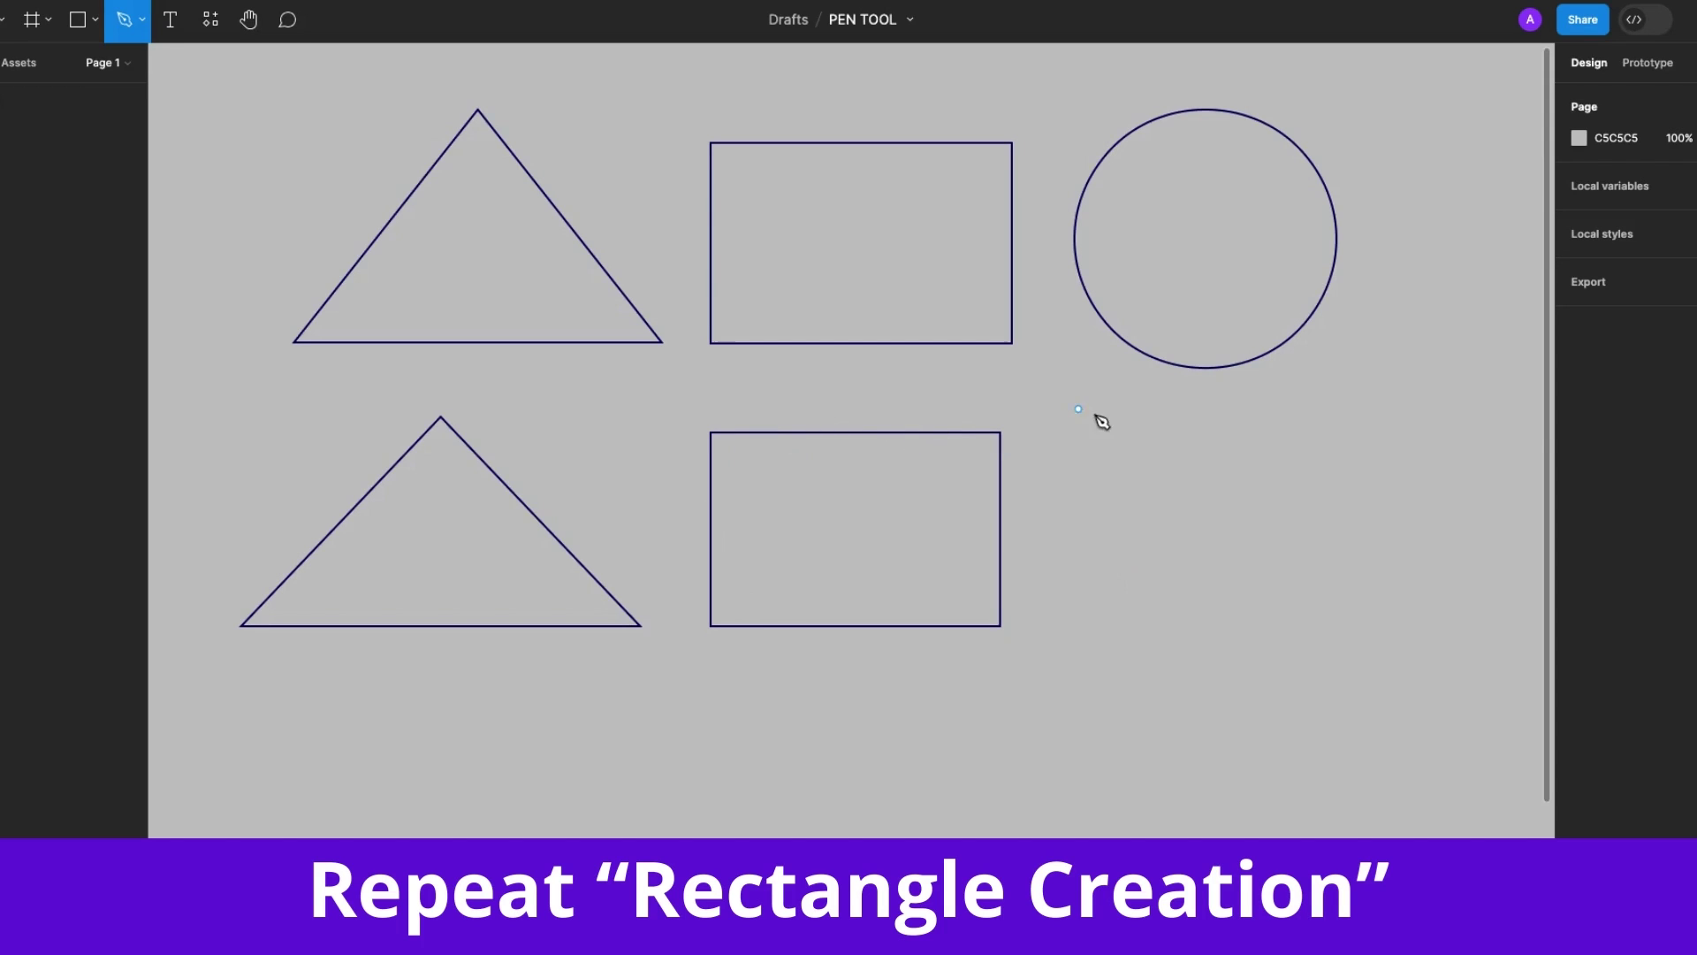
{"action": "left_click", "coordinate": [1109, 622]}
{"action": "left_click", "coordinate": [1110, 438]}
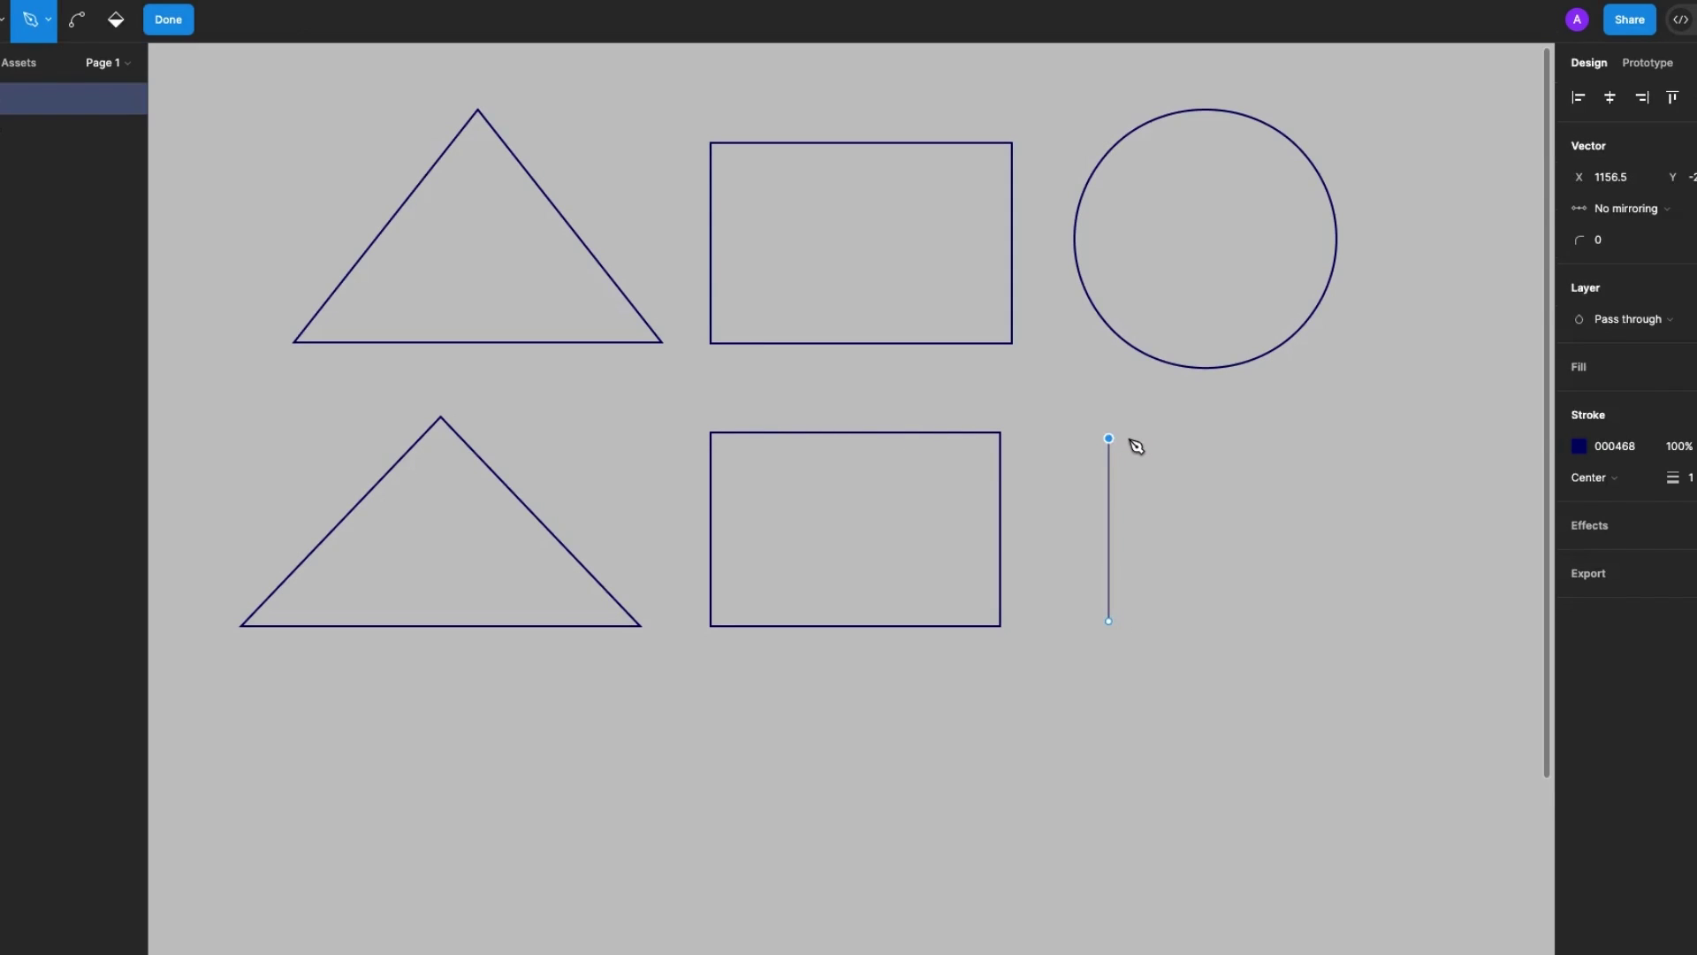
{"action": "left_click", "coordinate": [1392, 438]}
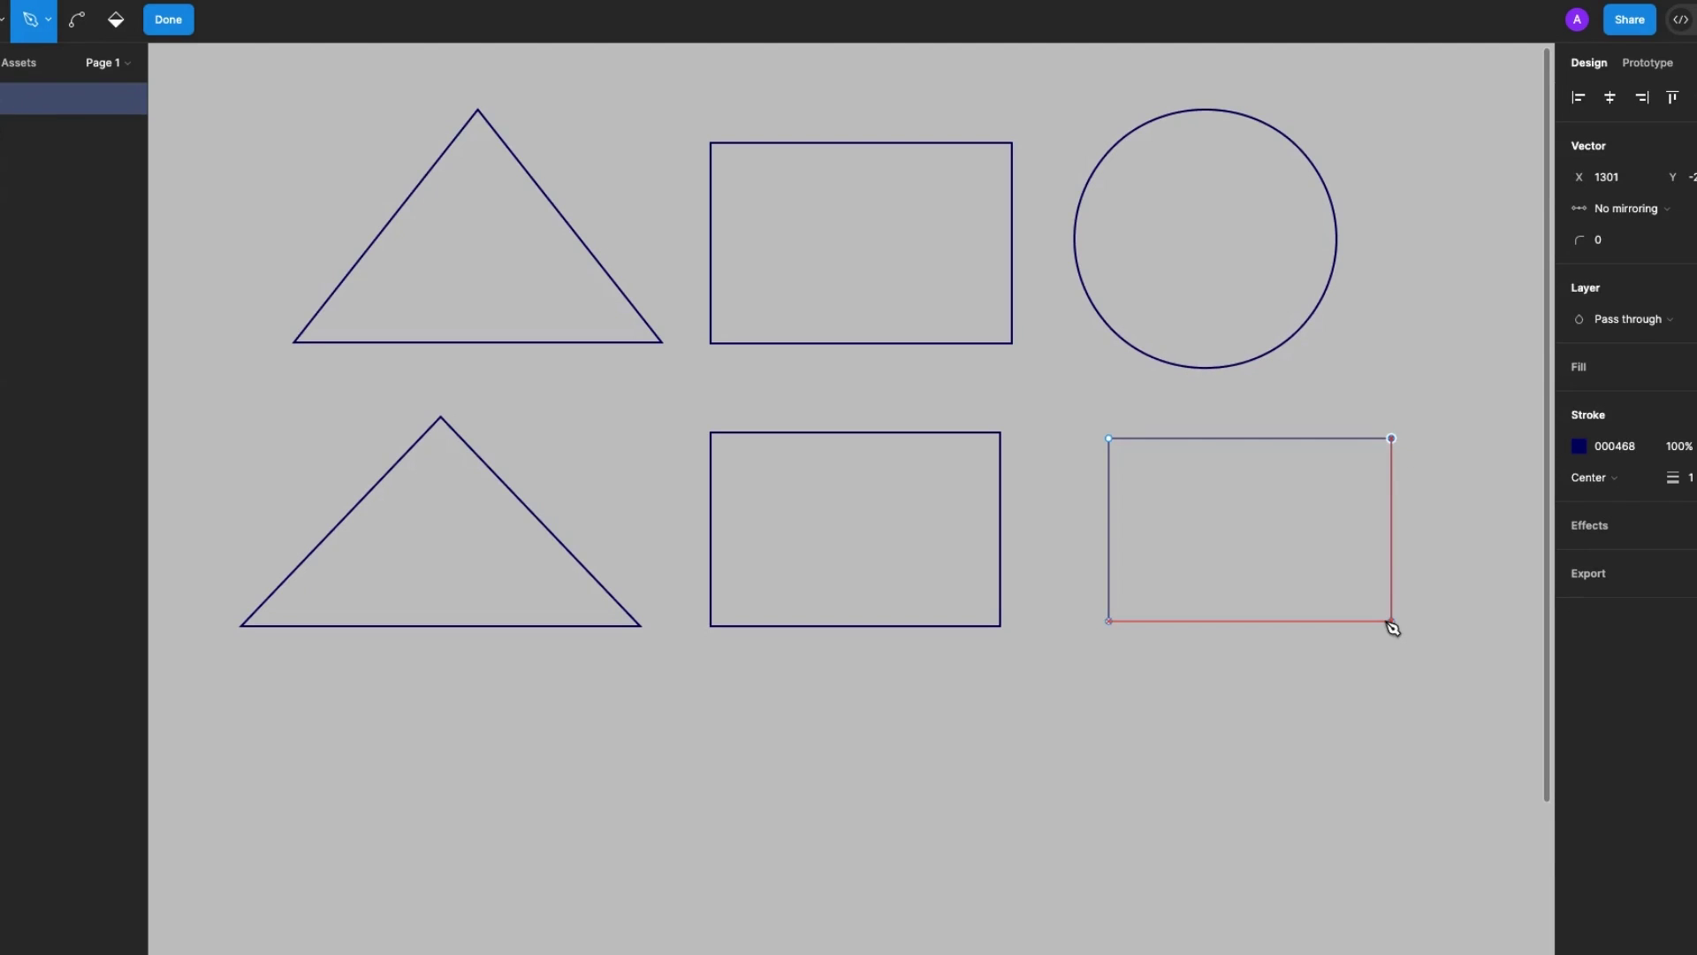
{"action": "left_click", "coordinate": [1391, 622]}
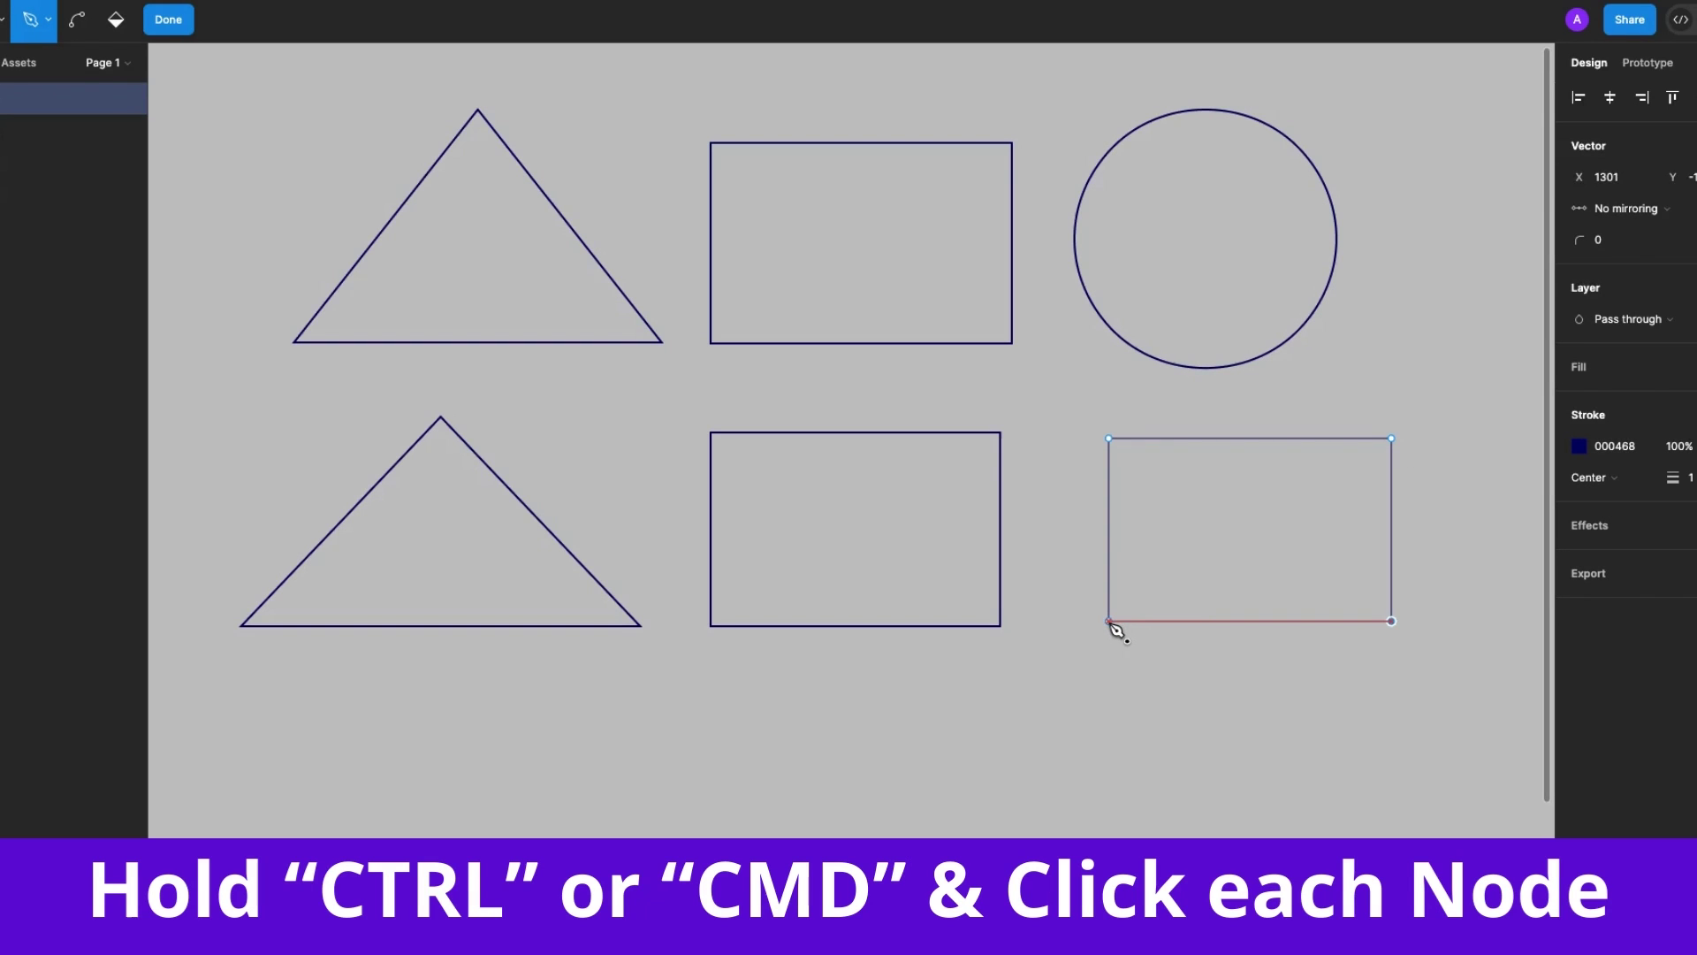
{"action": "left_click", "coordinate": [1110, 622]}
Bend all four corners of the lower-right rectangle to turn it into an ellipse
{"action": "key", "text": "ctrl"}
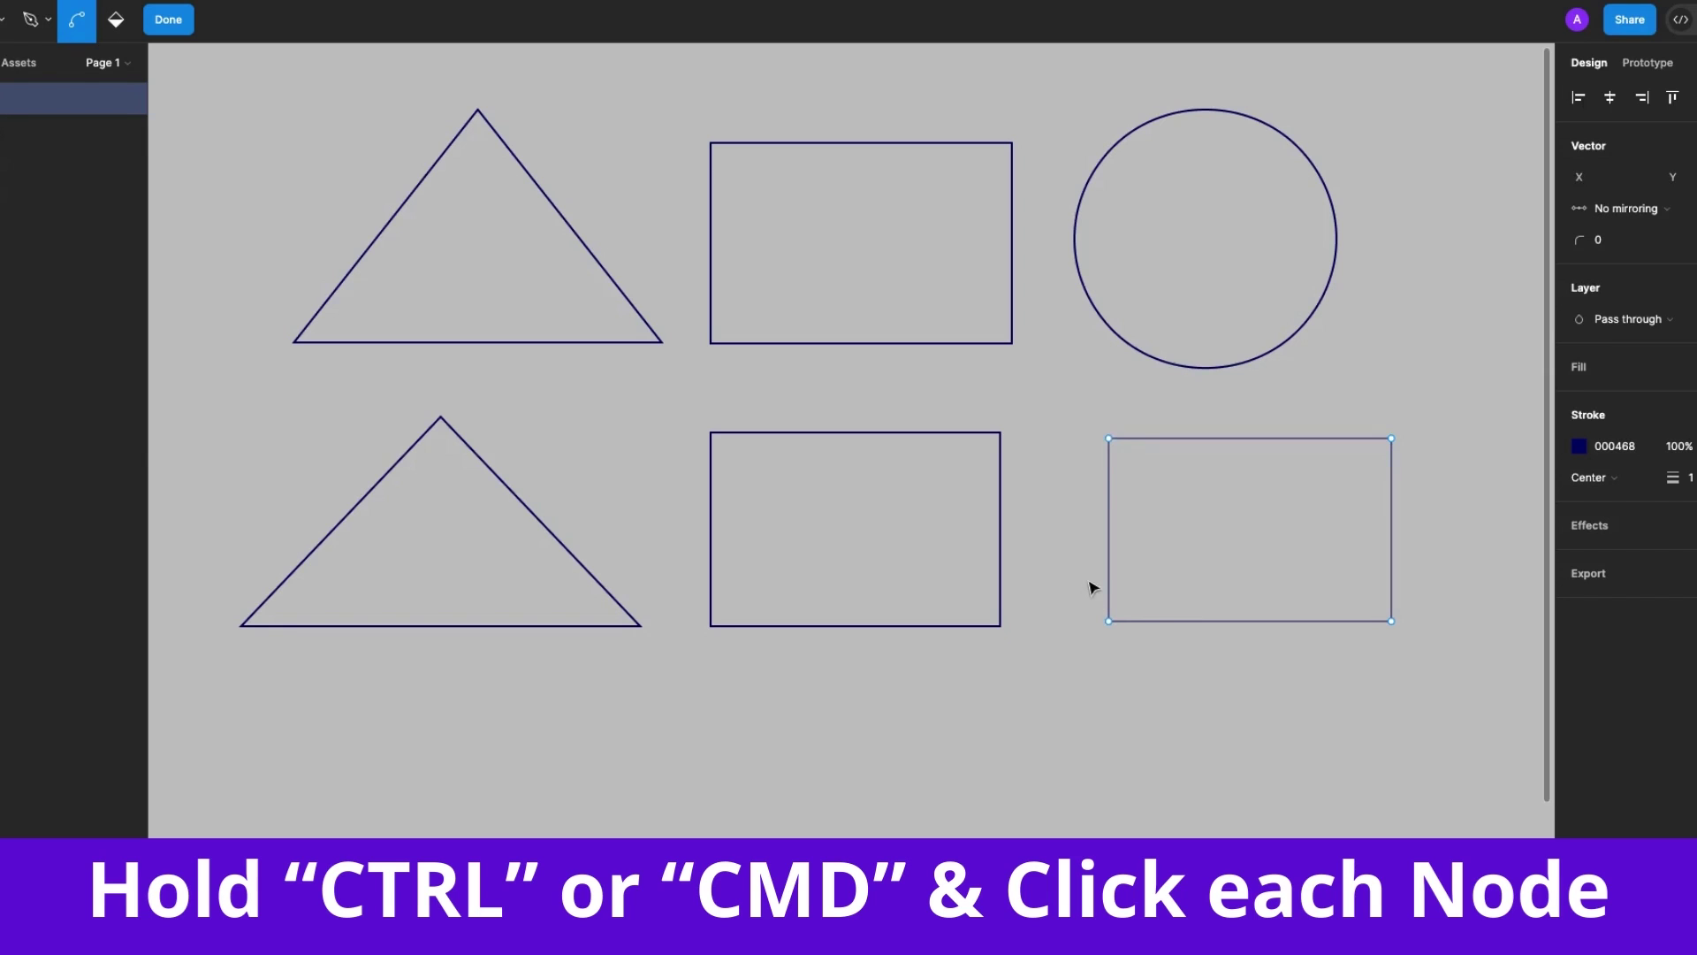
{"action": "left_click", "coordinate": [1109, 439], "text": "ctrl"}
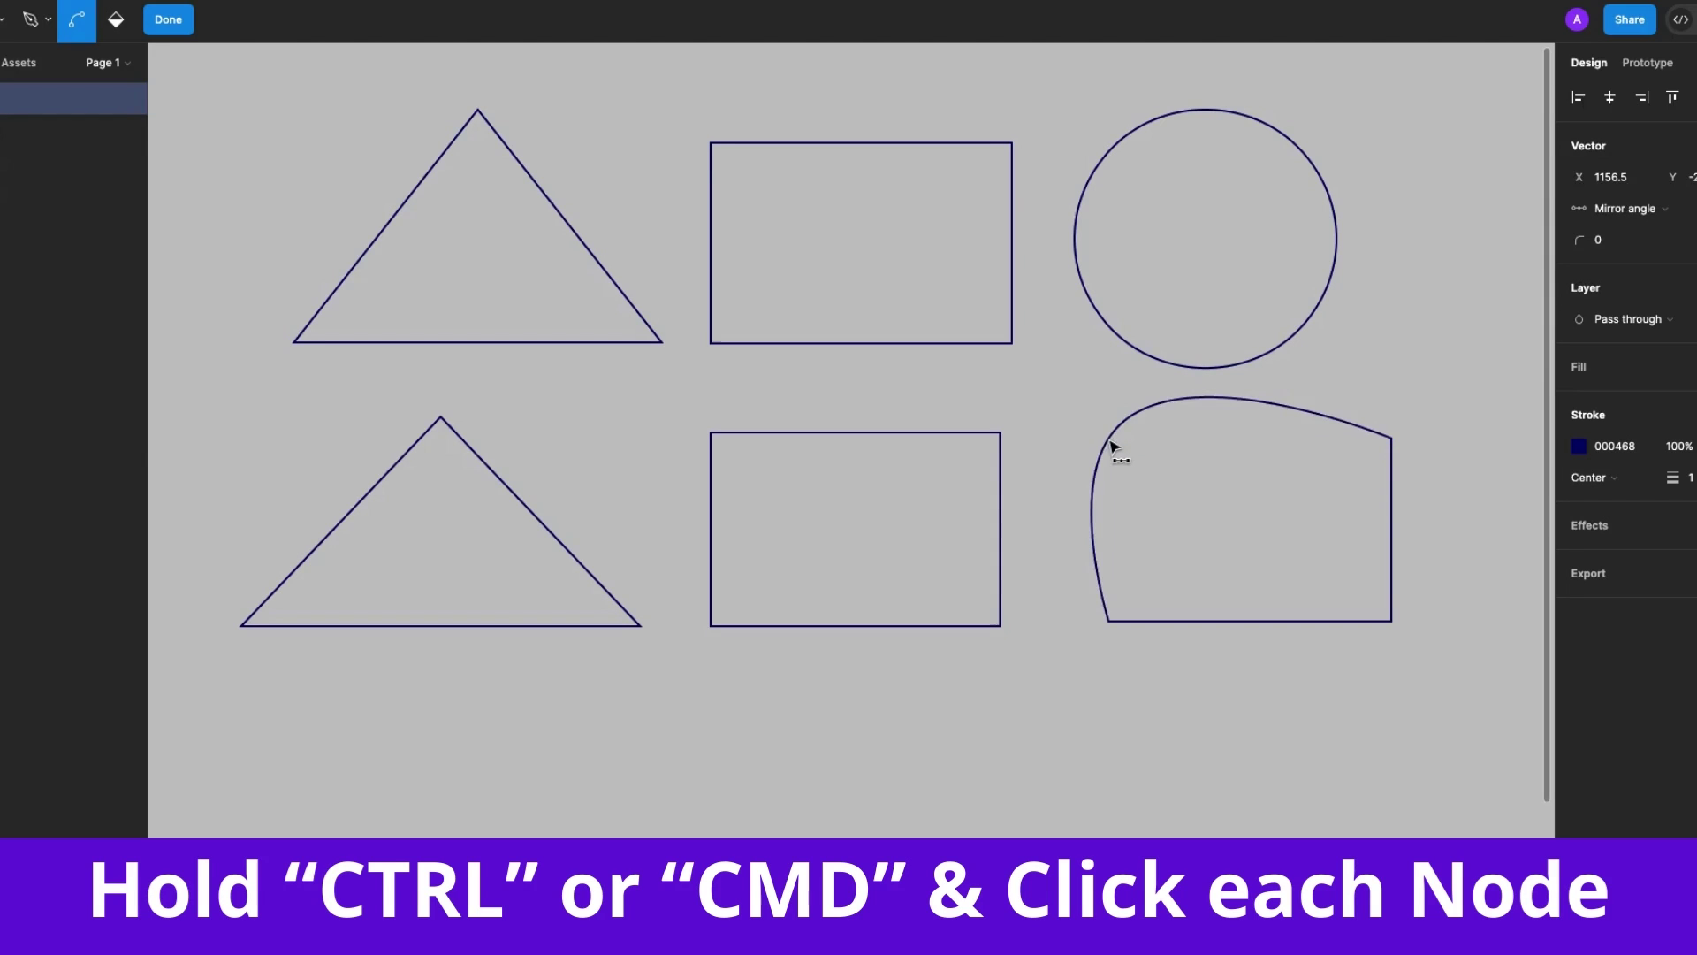
{"action": "left_click", "coordinate": [1393, 440], "text": "ctrl"}
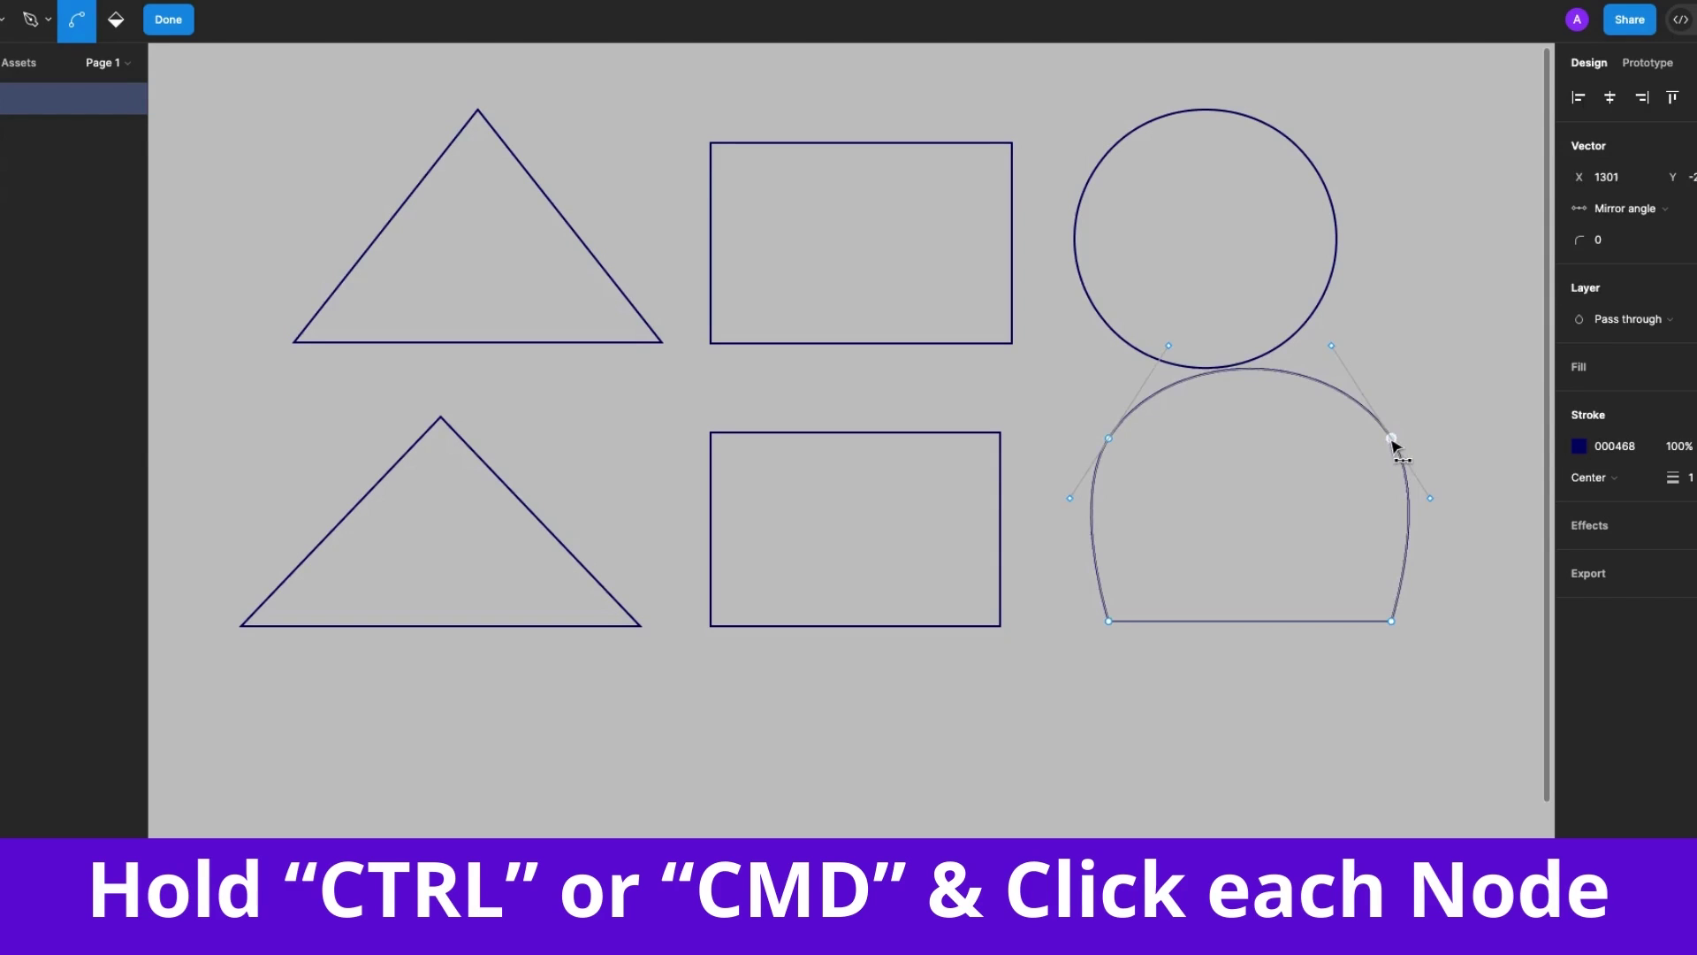
{"action": "left_click", "coordinate": [1393, 621], "text": "ctrl"}
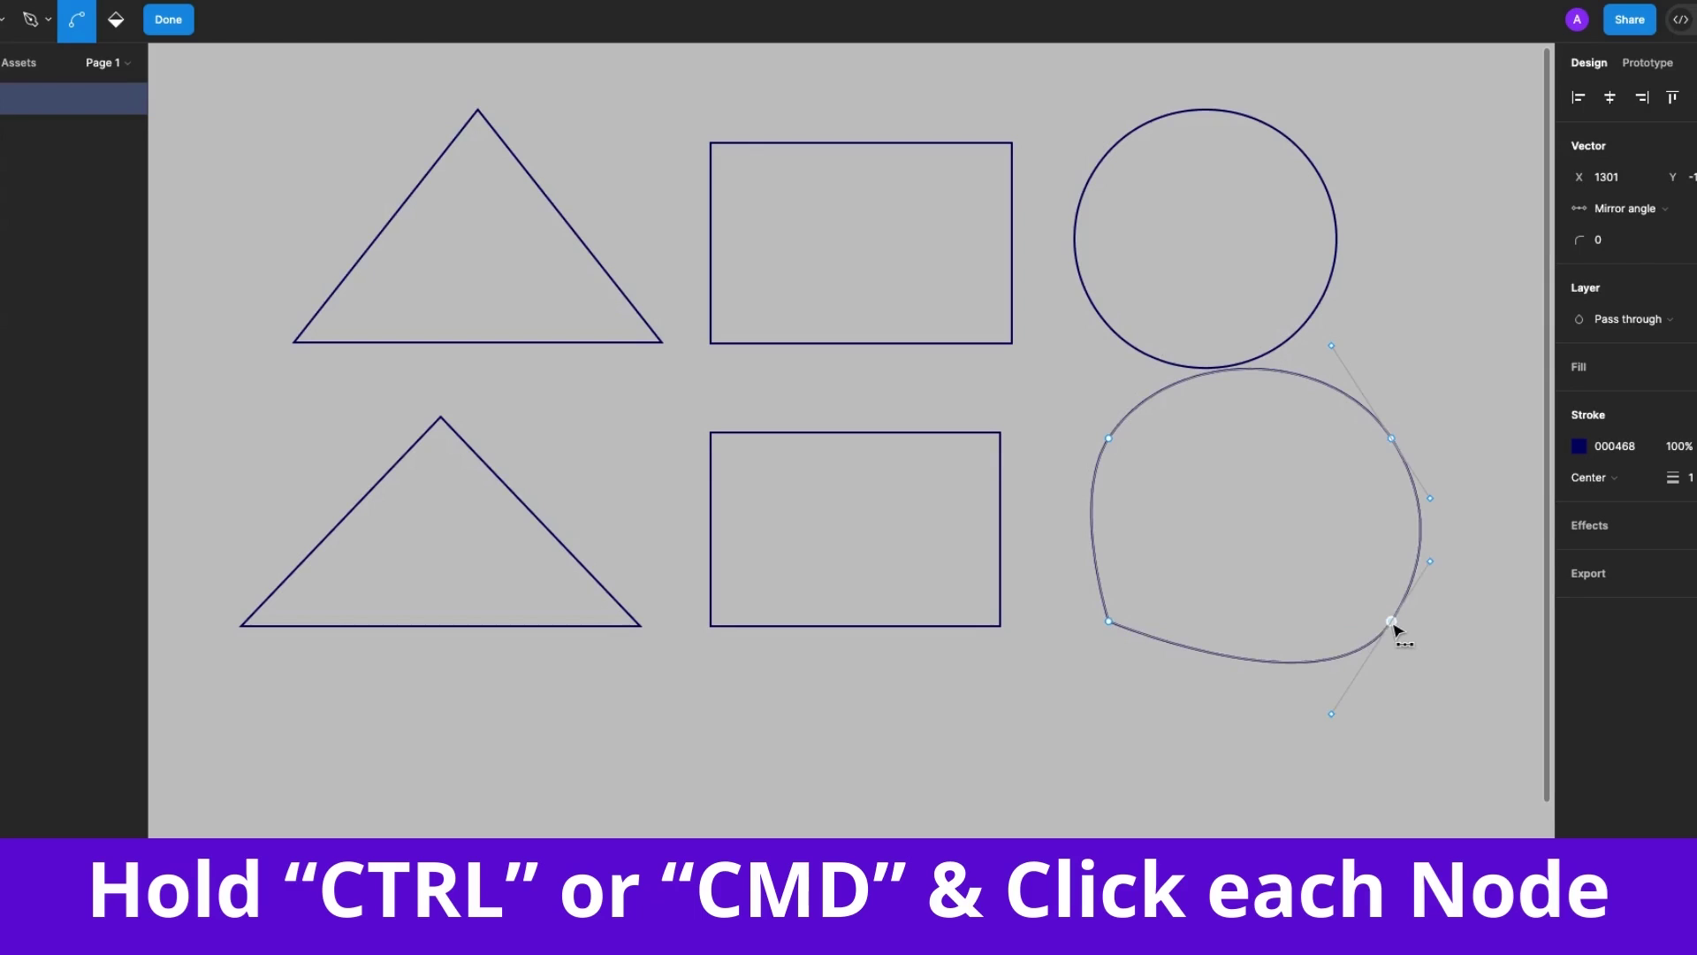
{"action": "left_click", "coordinate": [1109, 623], "text": "ctrl"}
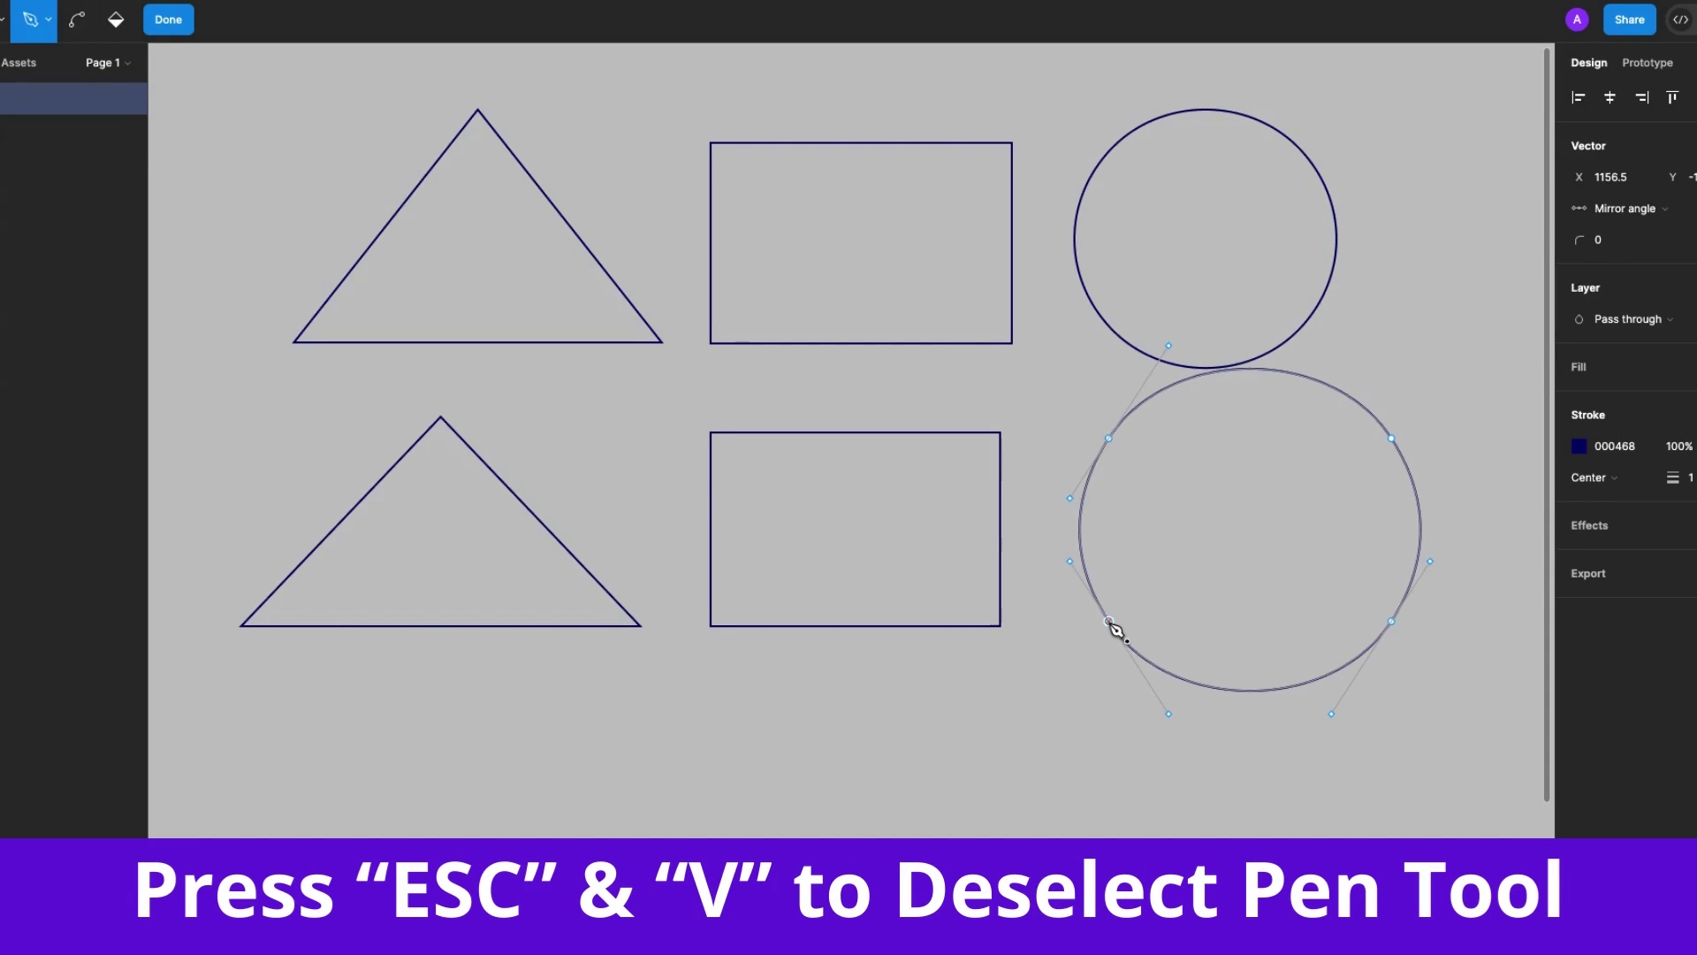
Exit the Pen and move the ellipse so it sits centred under the top circle
{"action": "key", "text": "Escape"}
{"action": "key", "text": "v"}
{"action": "key", "text": "Escape"}
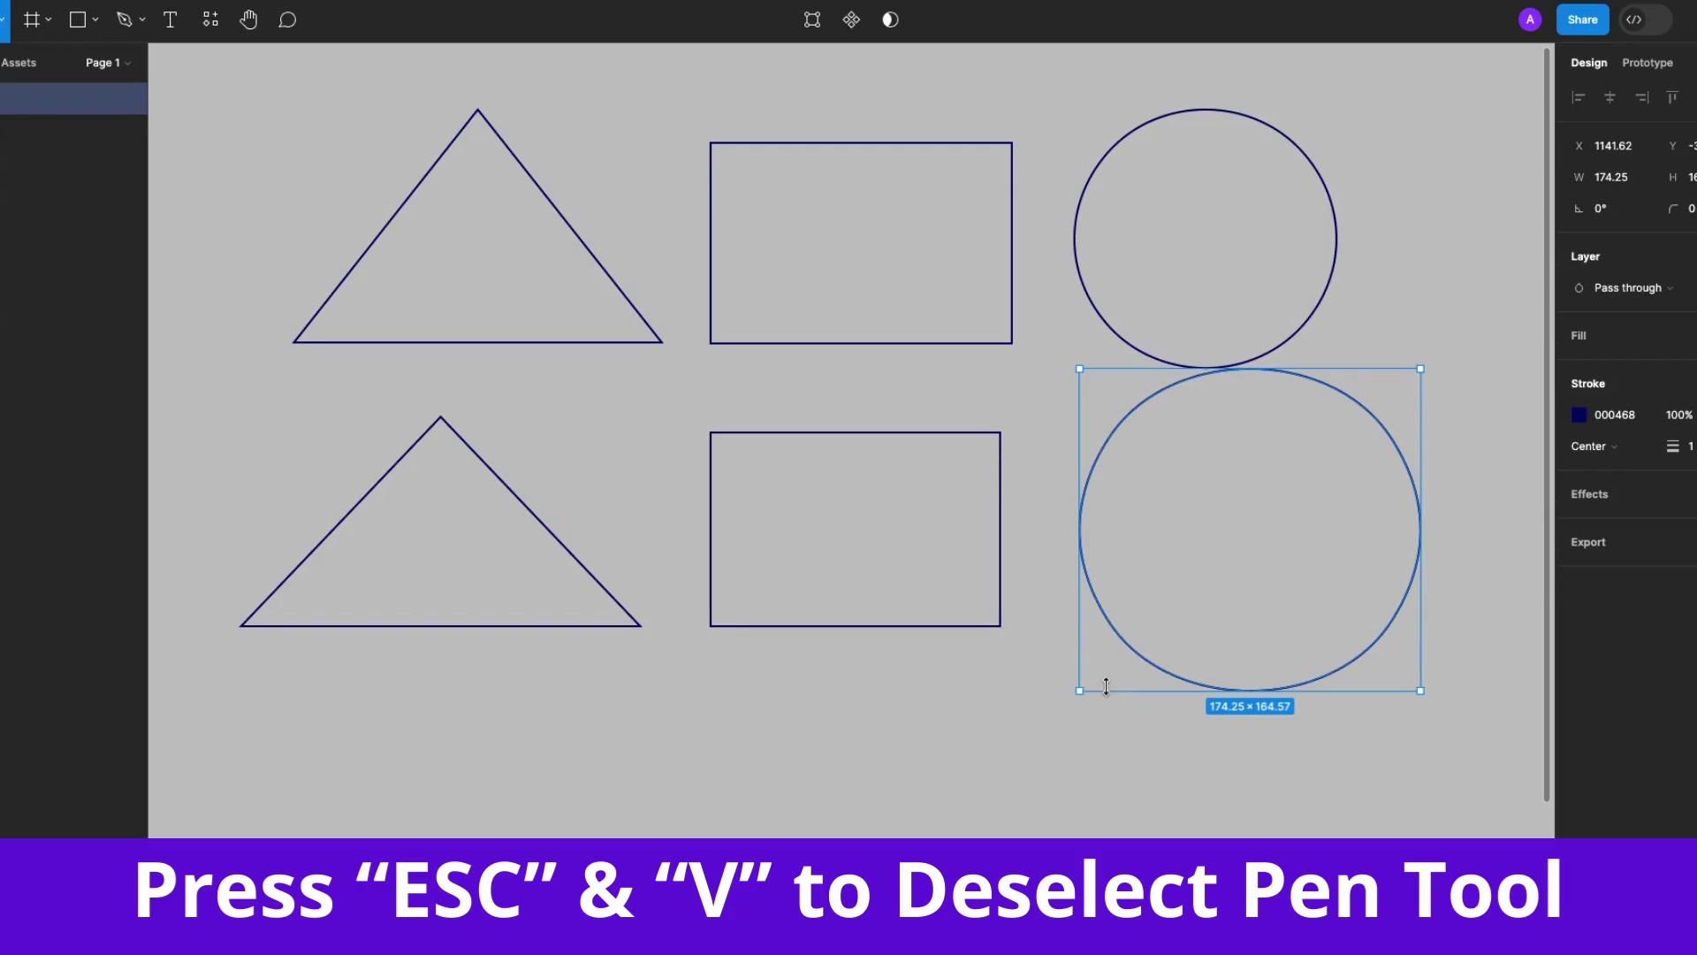
{"action": "left_click", "coordinate": [1036, 665]}
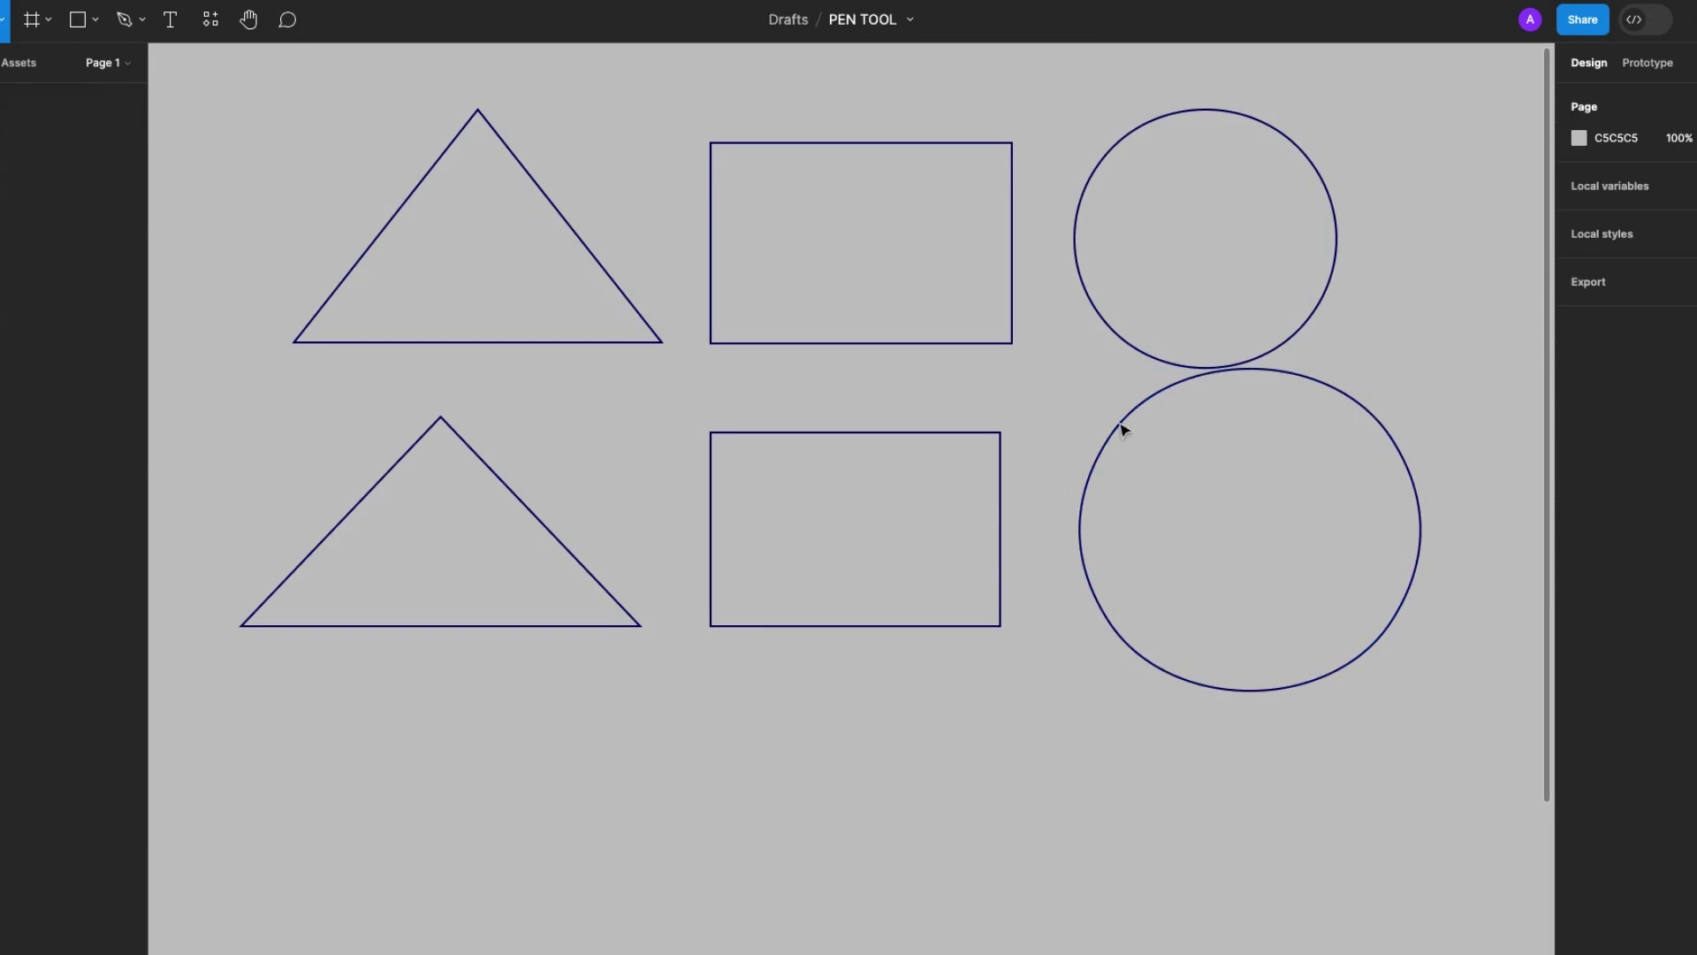
{"action": "left_click", "coordinate": [1422, 567]}
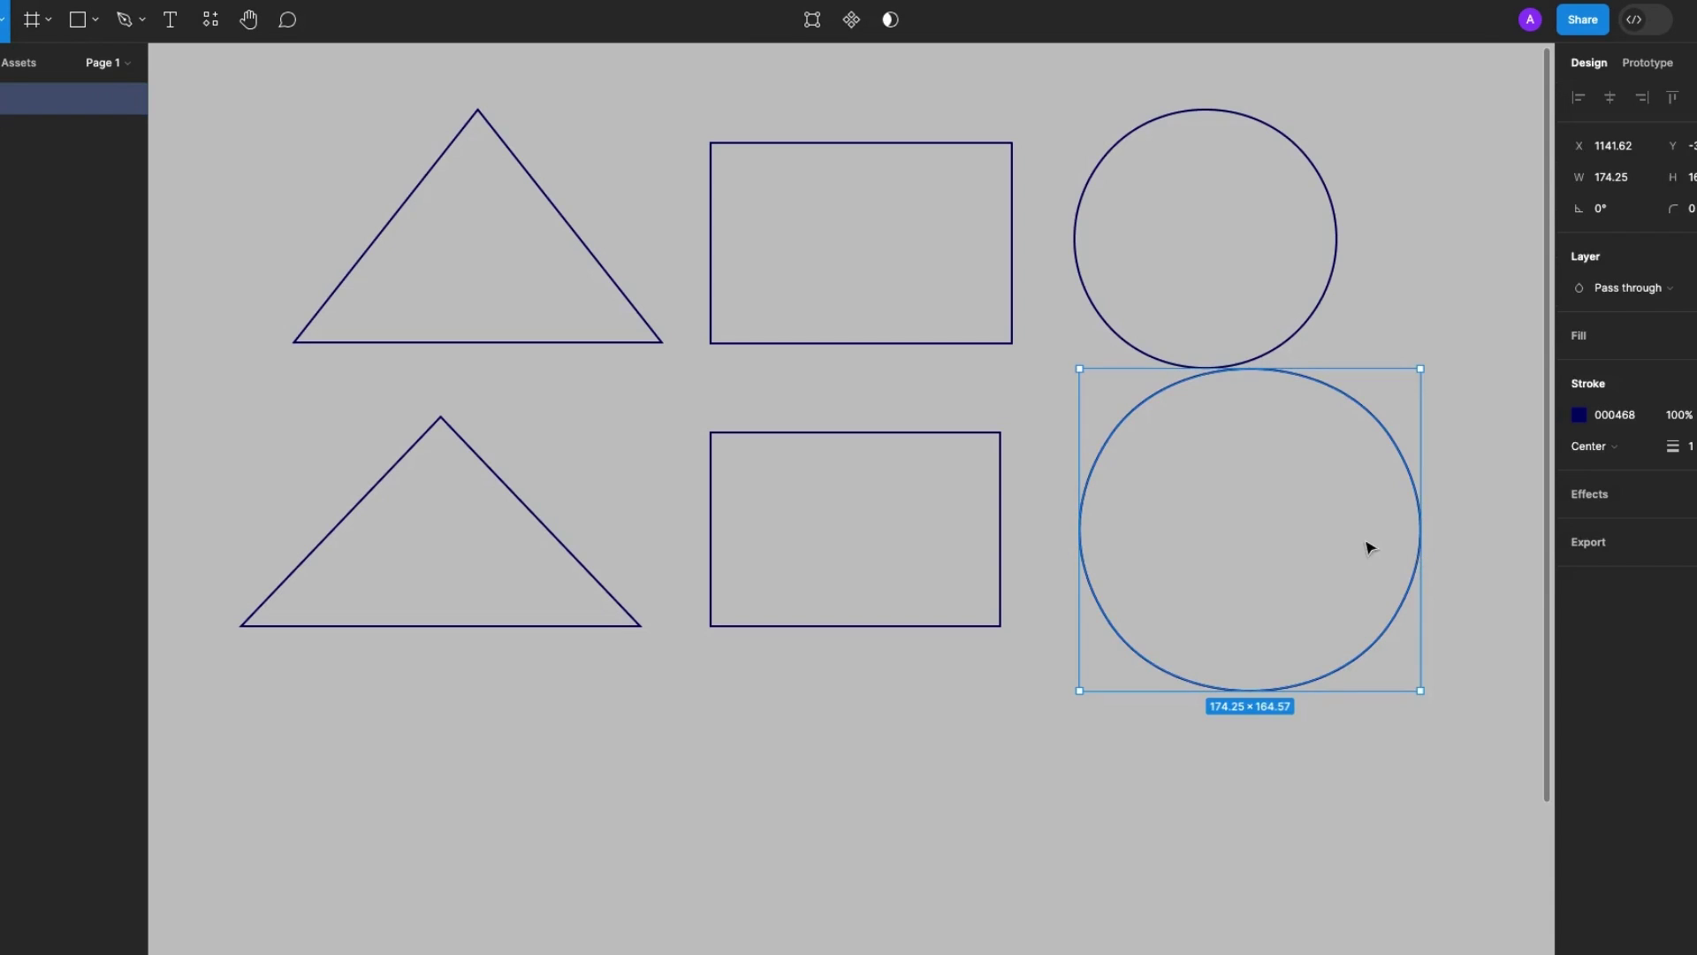
{"action": "left_click_drag", "start_coordinate": [1367, 545], "coordinate": [1318, 587]}
{"action": "left_click", "coordinate": [1428, 520]}
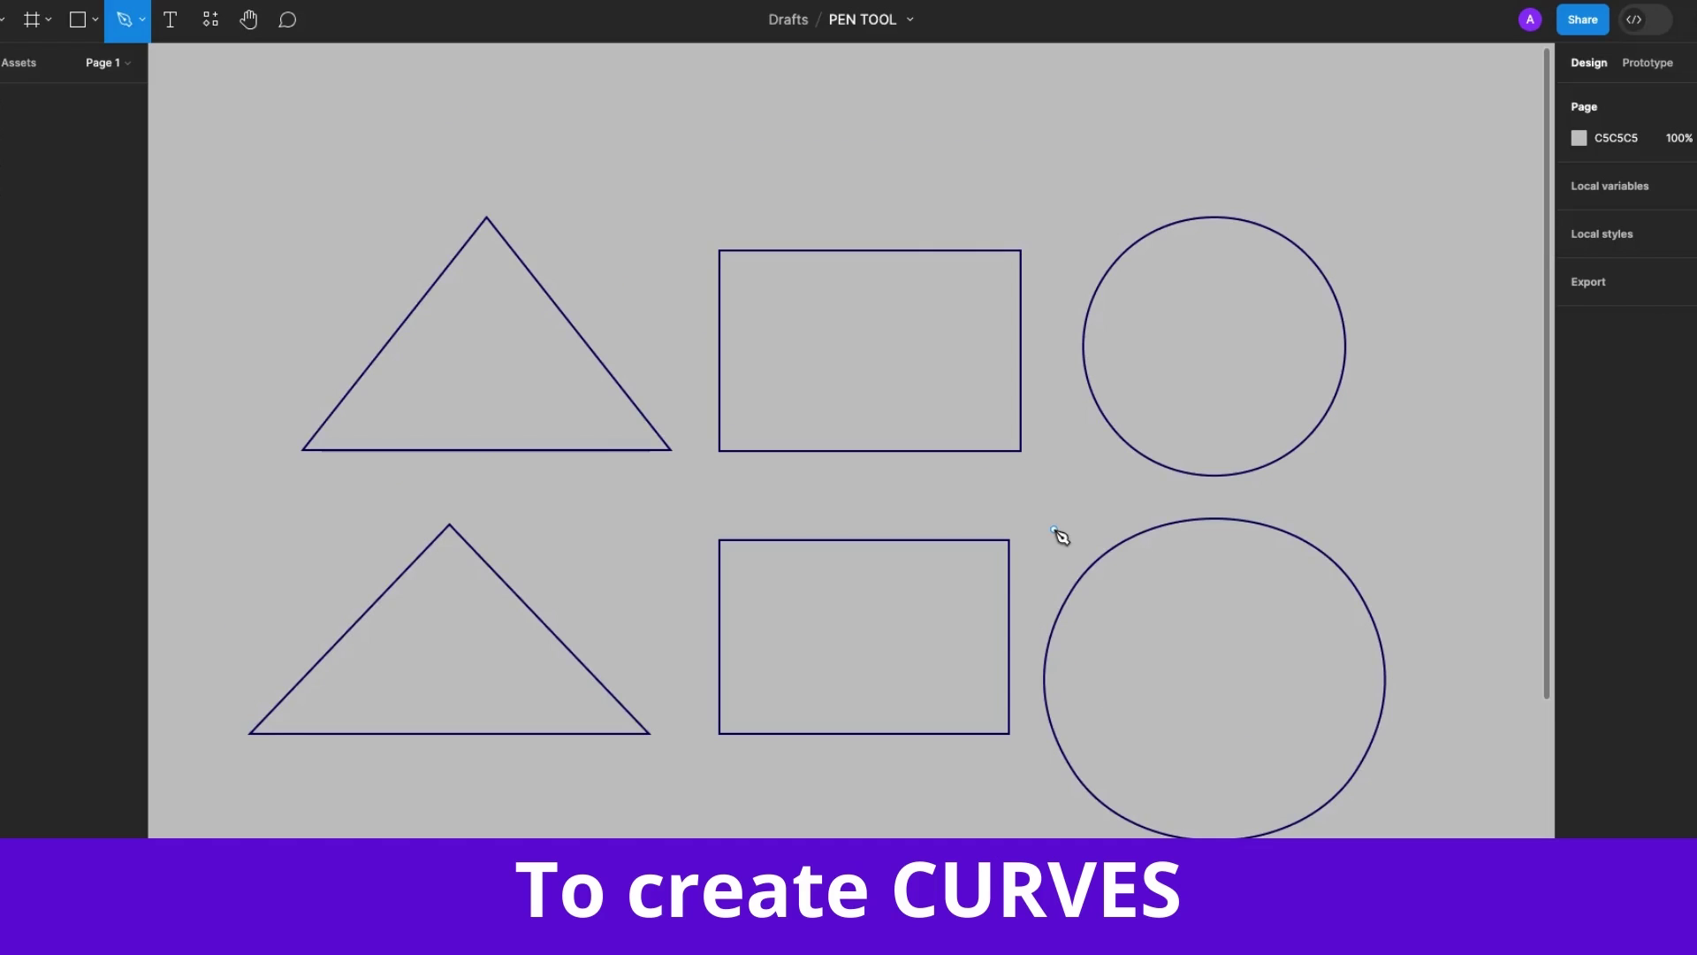
Scroll down and pen-draw a five-point, two-peak zig-zag beside the existing one
{"action": "key", "text": "v"}
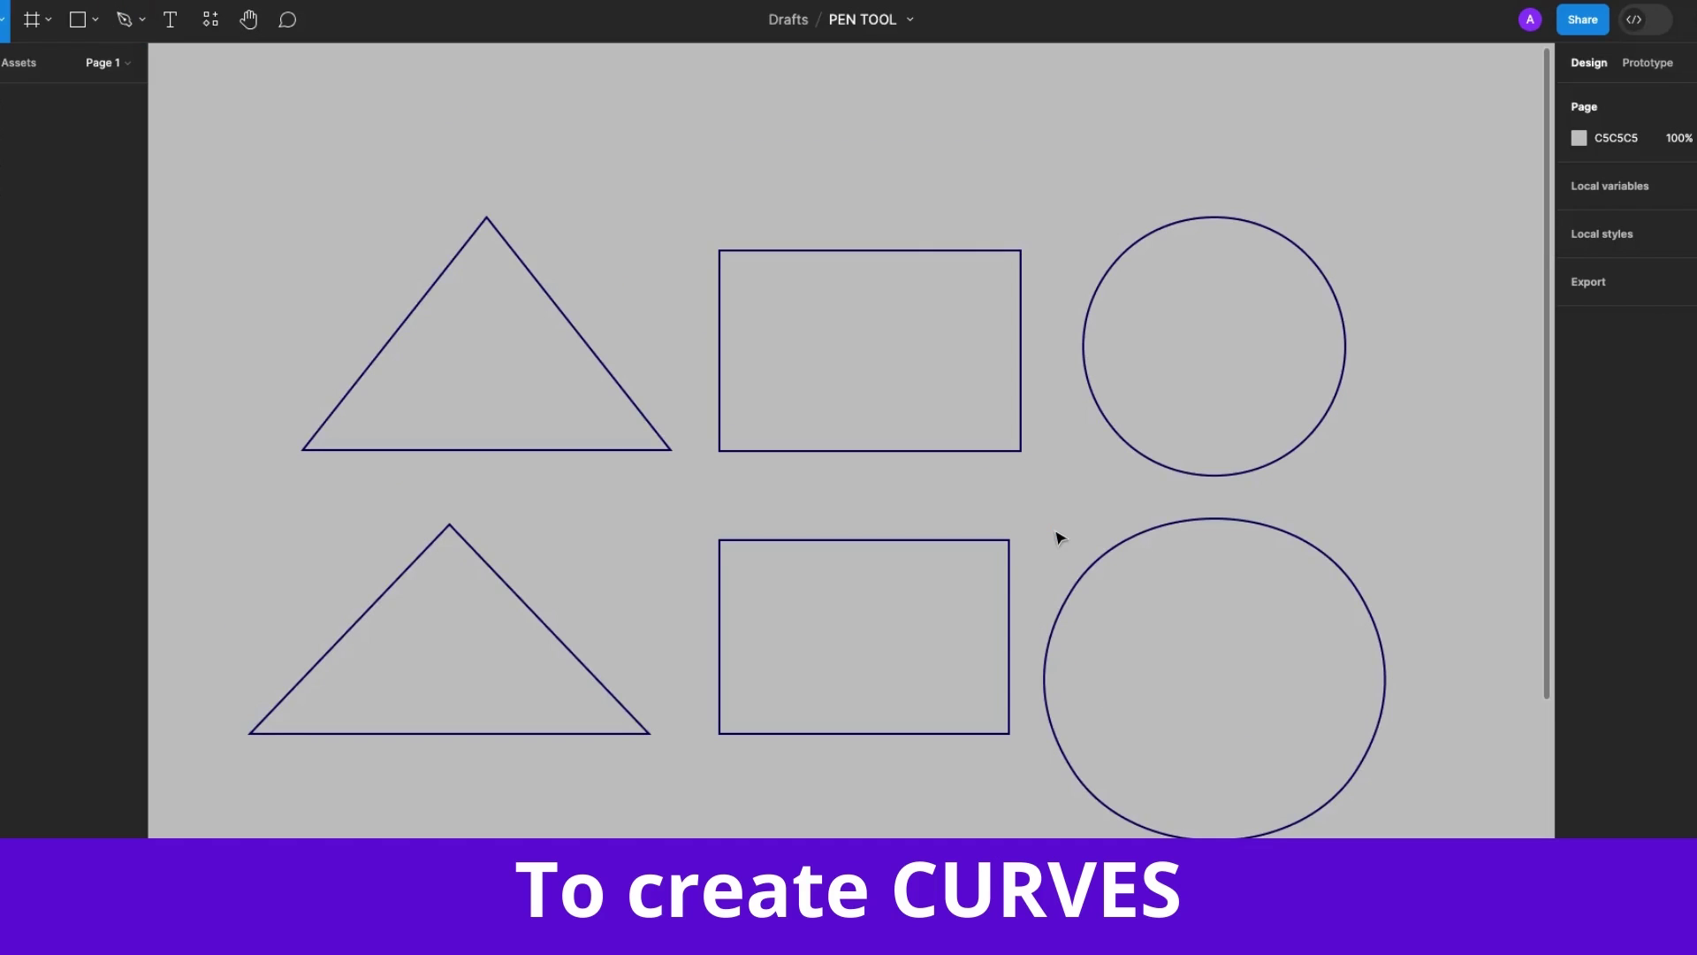
{"action": "scroll", "coordinate": [1059, 536], "scroll_direction": "down", "scroll_amount": 10}
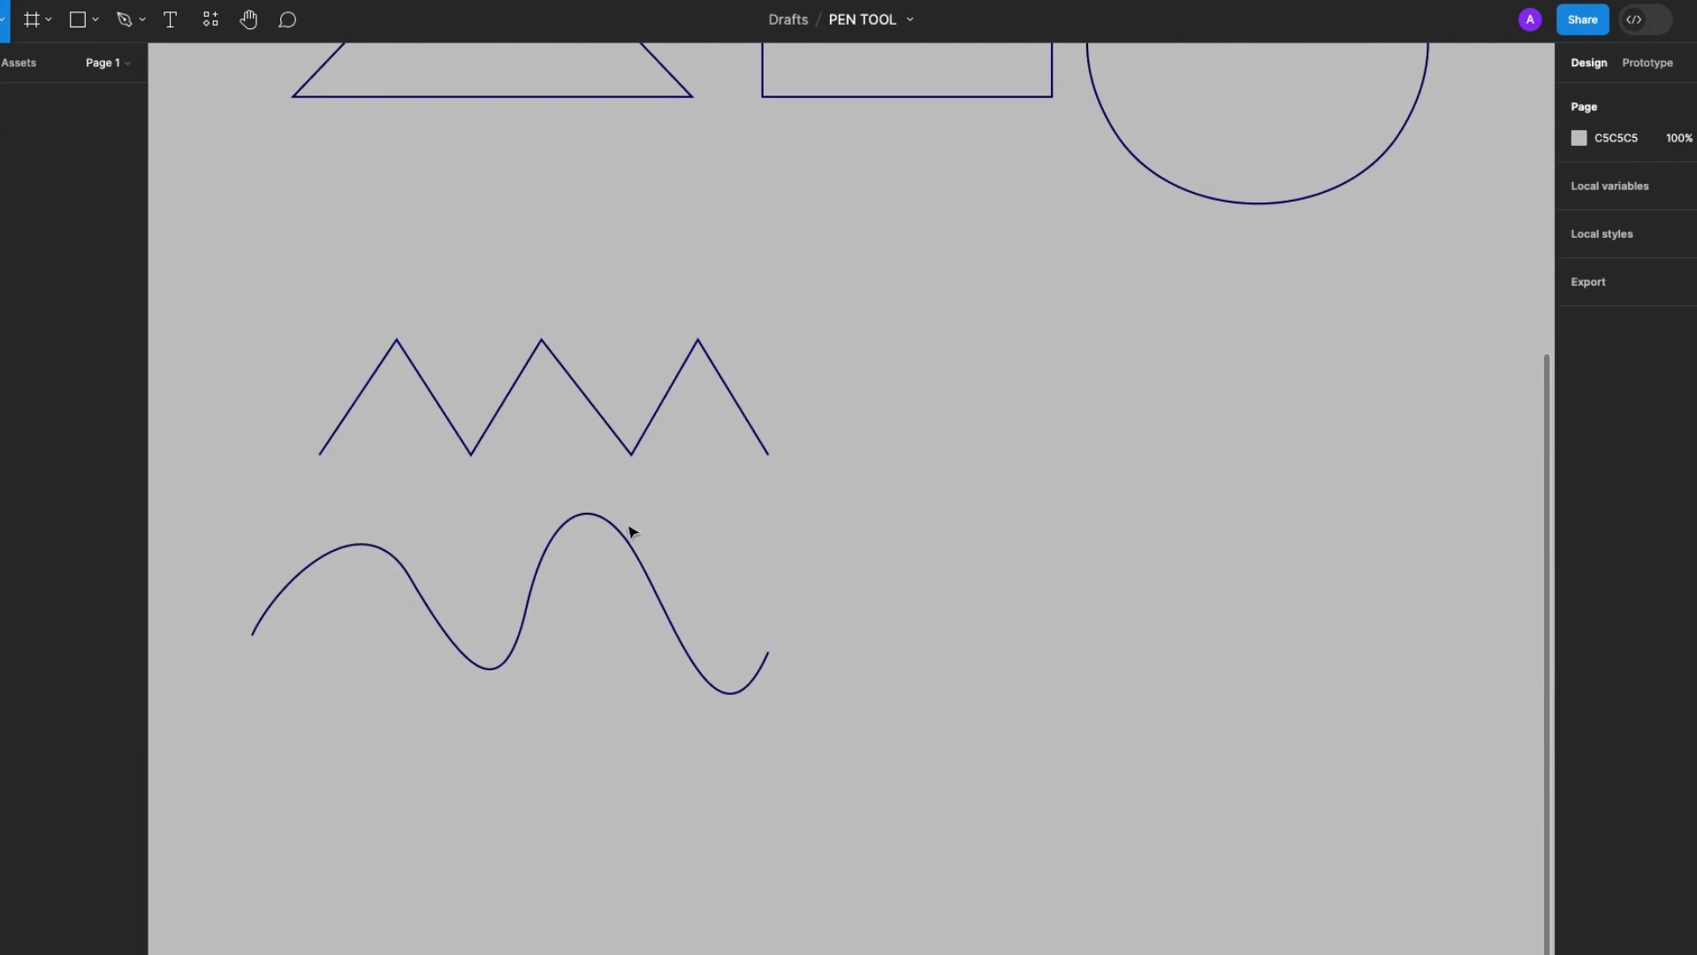
{"action": "scroll", "coordinate": [818, 528], "scroll_direction": "down", "scroll_amount": 2}
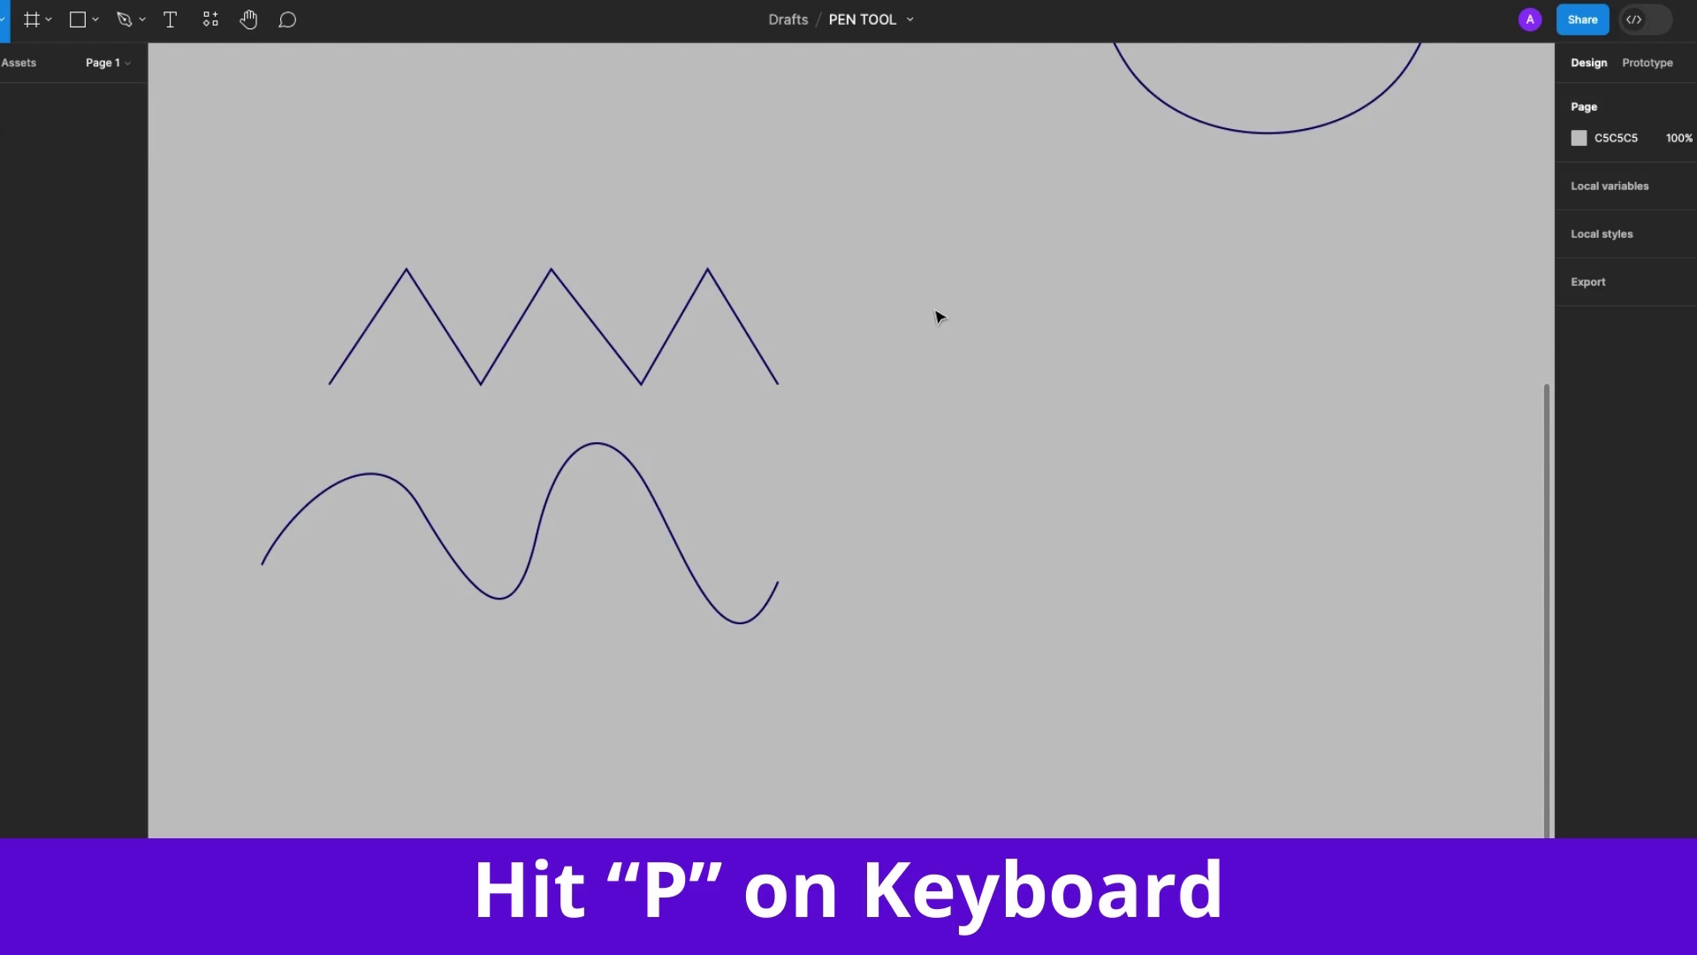
{"action": "key", "text": "p"}
{"action": "left_click", "coordinate": [884, 382]}
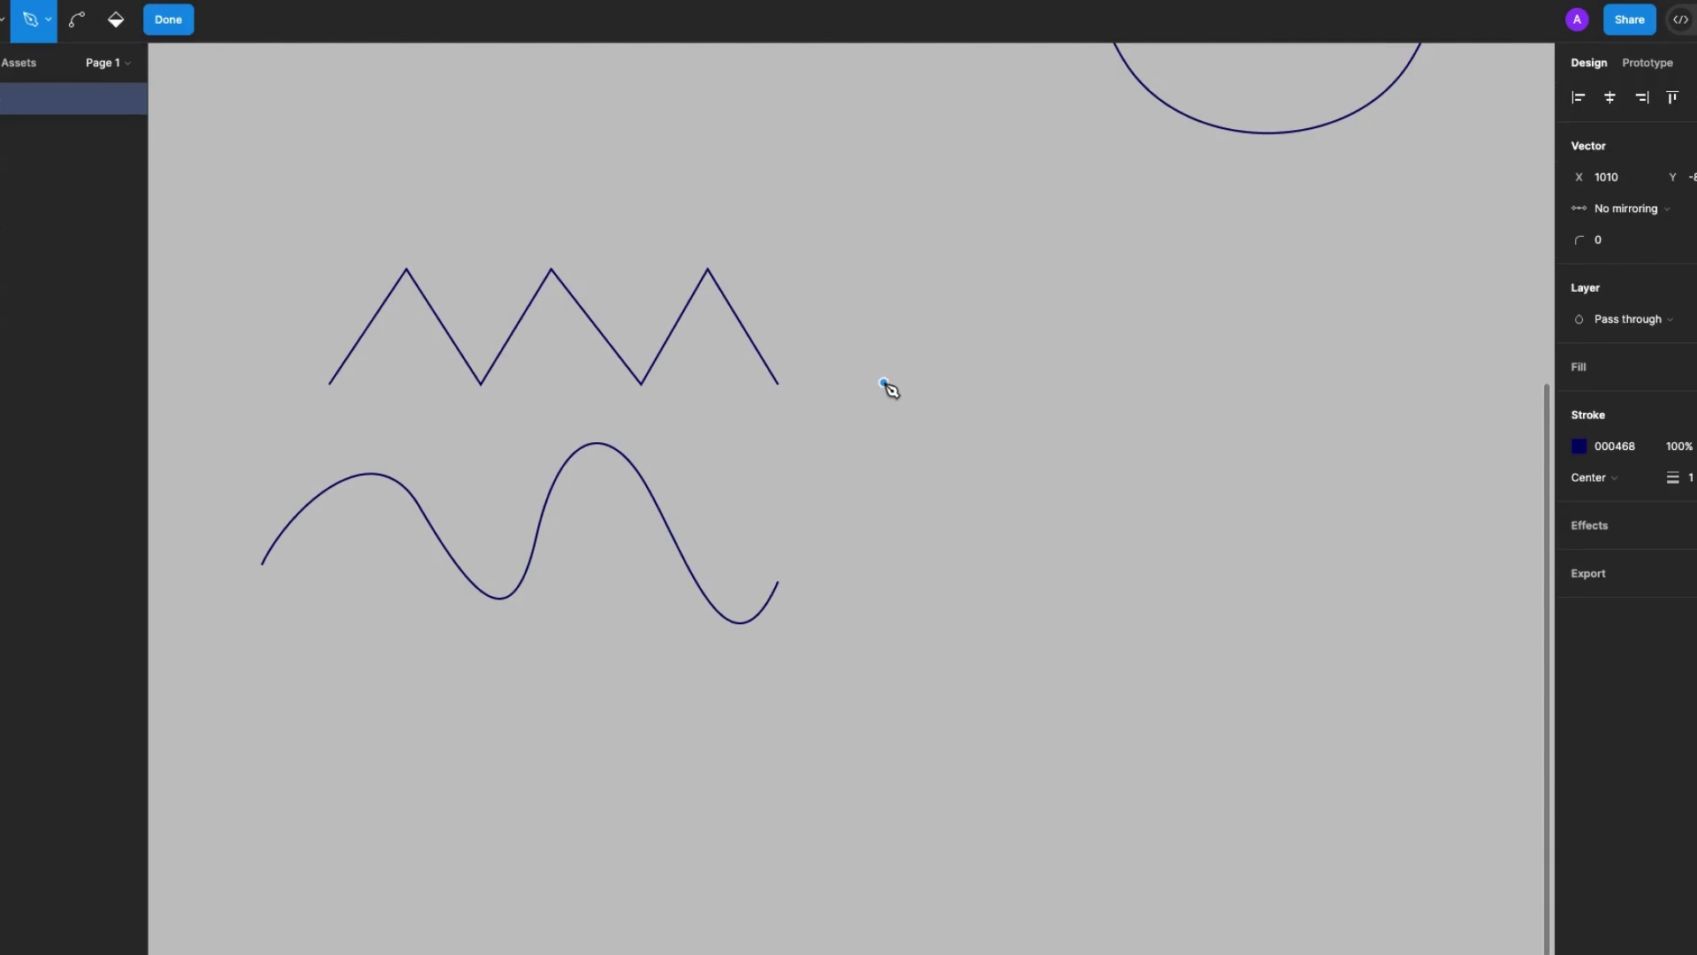
{"action": "left_click", "coordinate": [995, 241]}
{"action": "left_click", "coordinate": [1111, 382]}
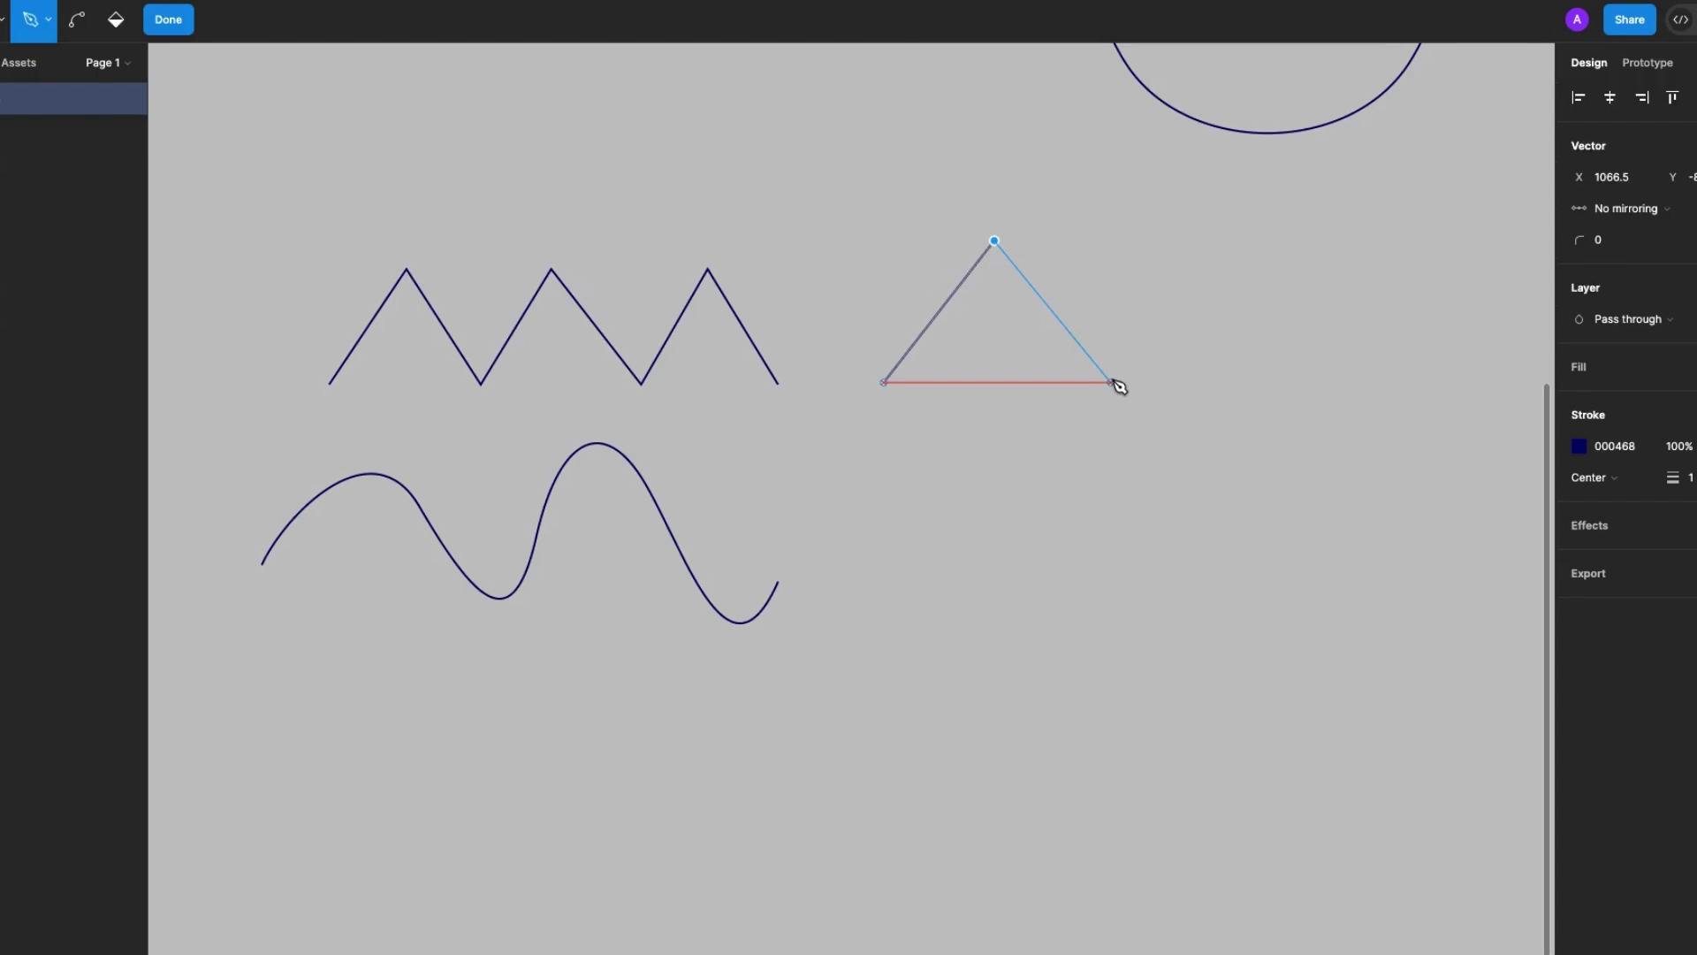
{"action": "left_click", "coordinate": [1197, 240]}
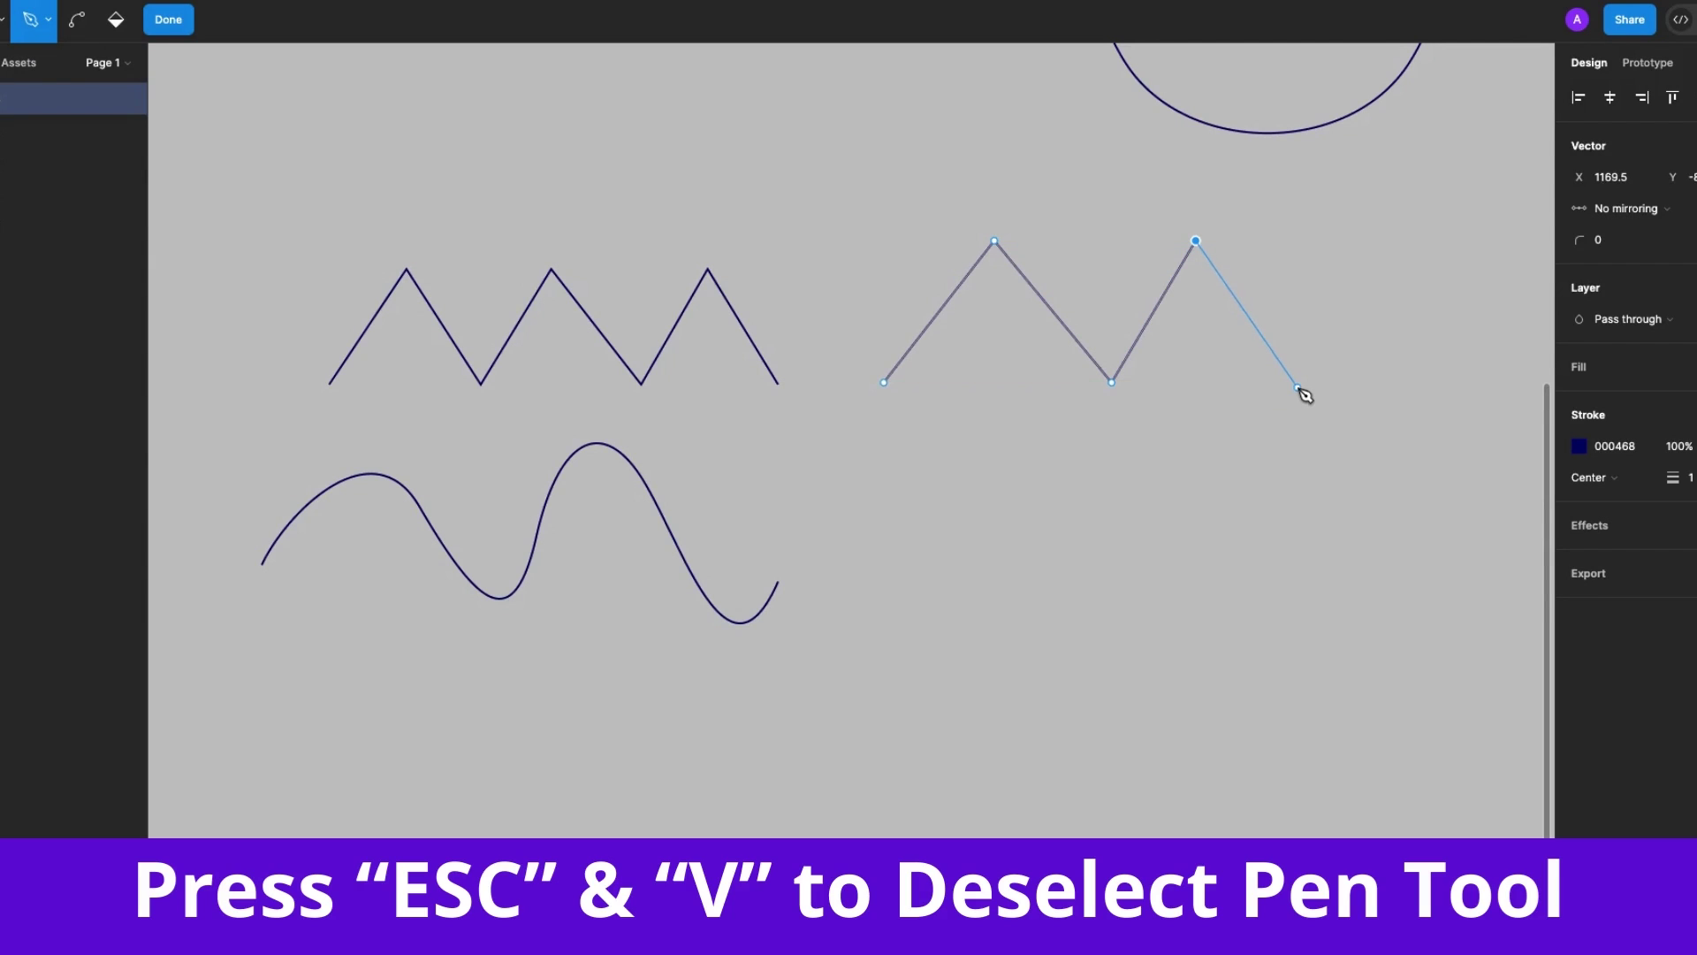
{"action": "left_click", "coordinate": [1298, 389]}
Finish the 211.5 × 75.5 zig-zag path and deselect it
{"action": "key", "text": "Escape"}
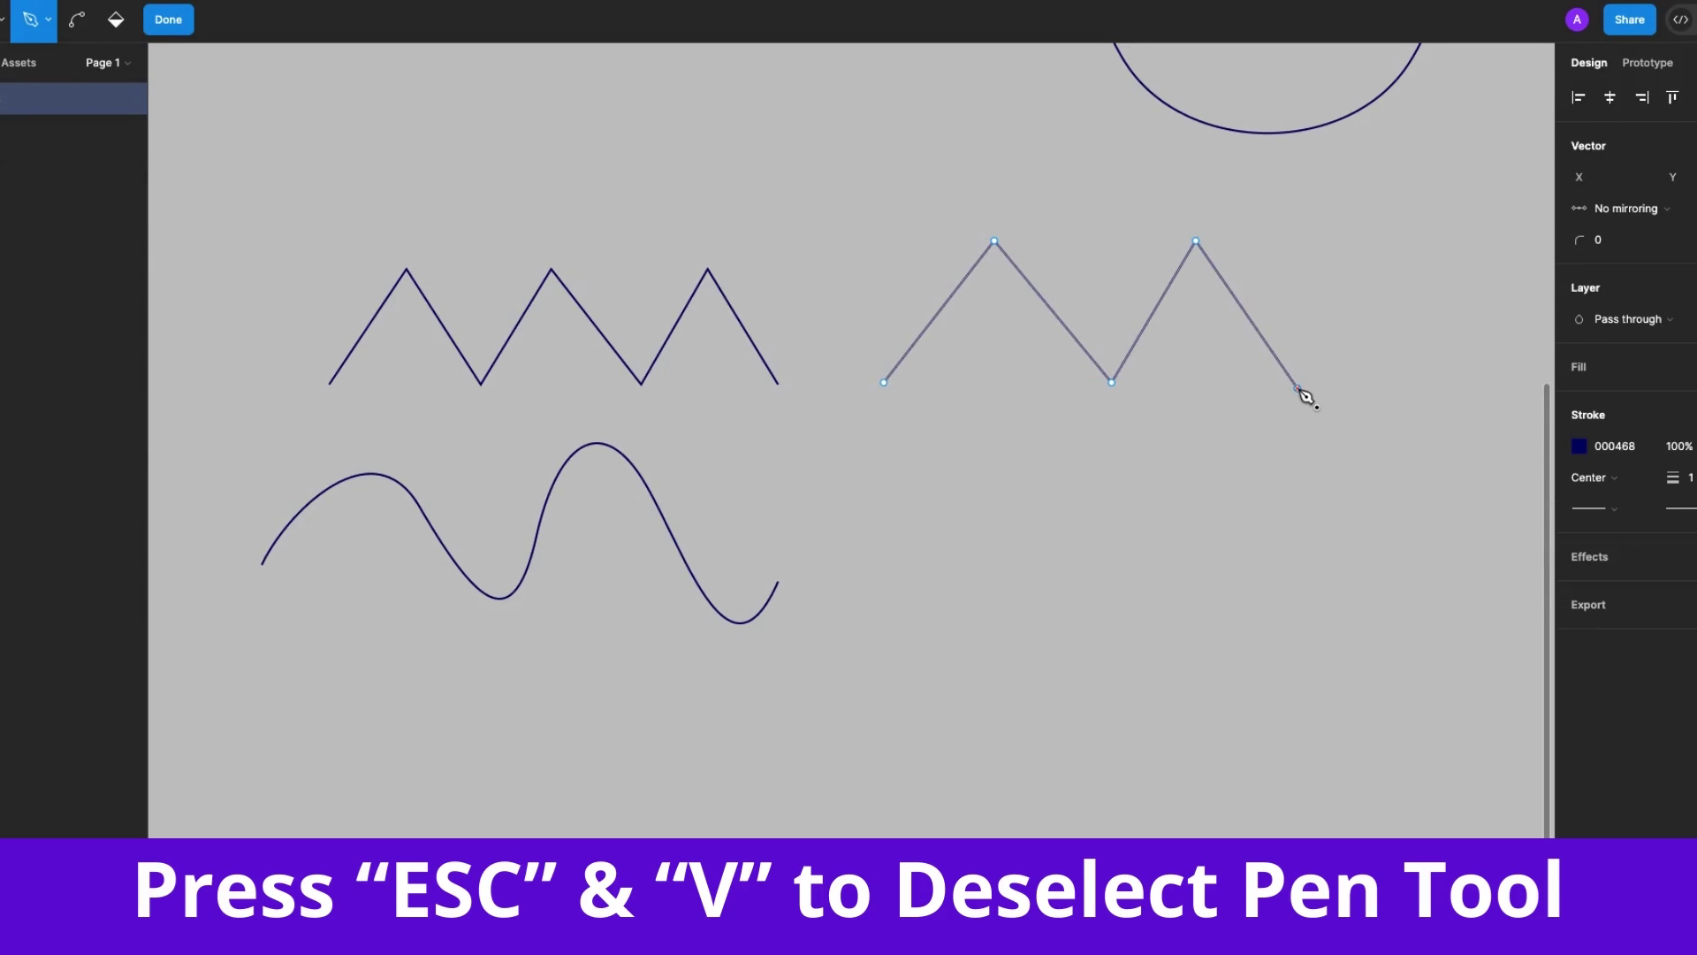
{"action": "key", "text": "v"}
{"action": "key", "text": "Escape"}
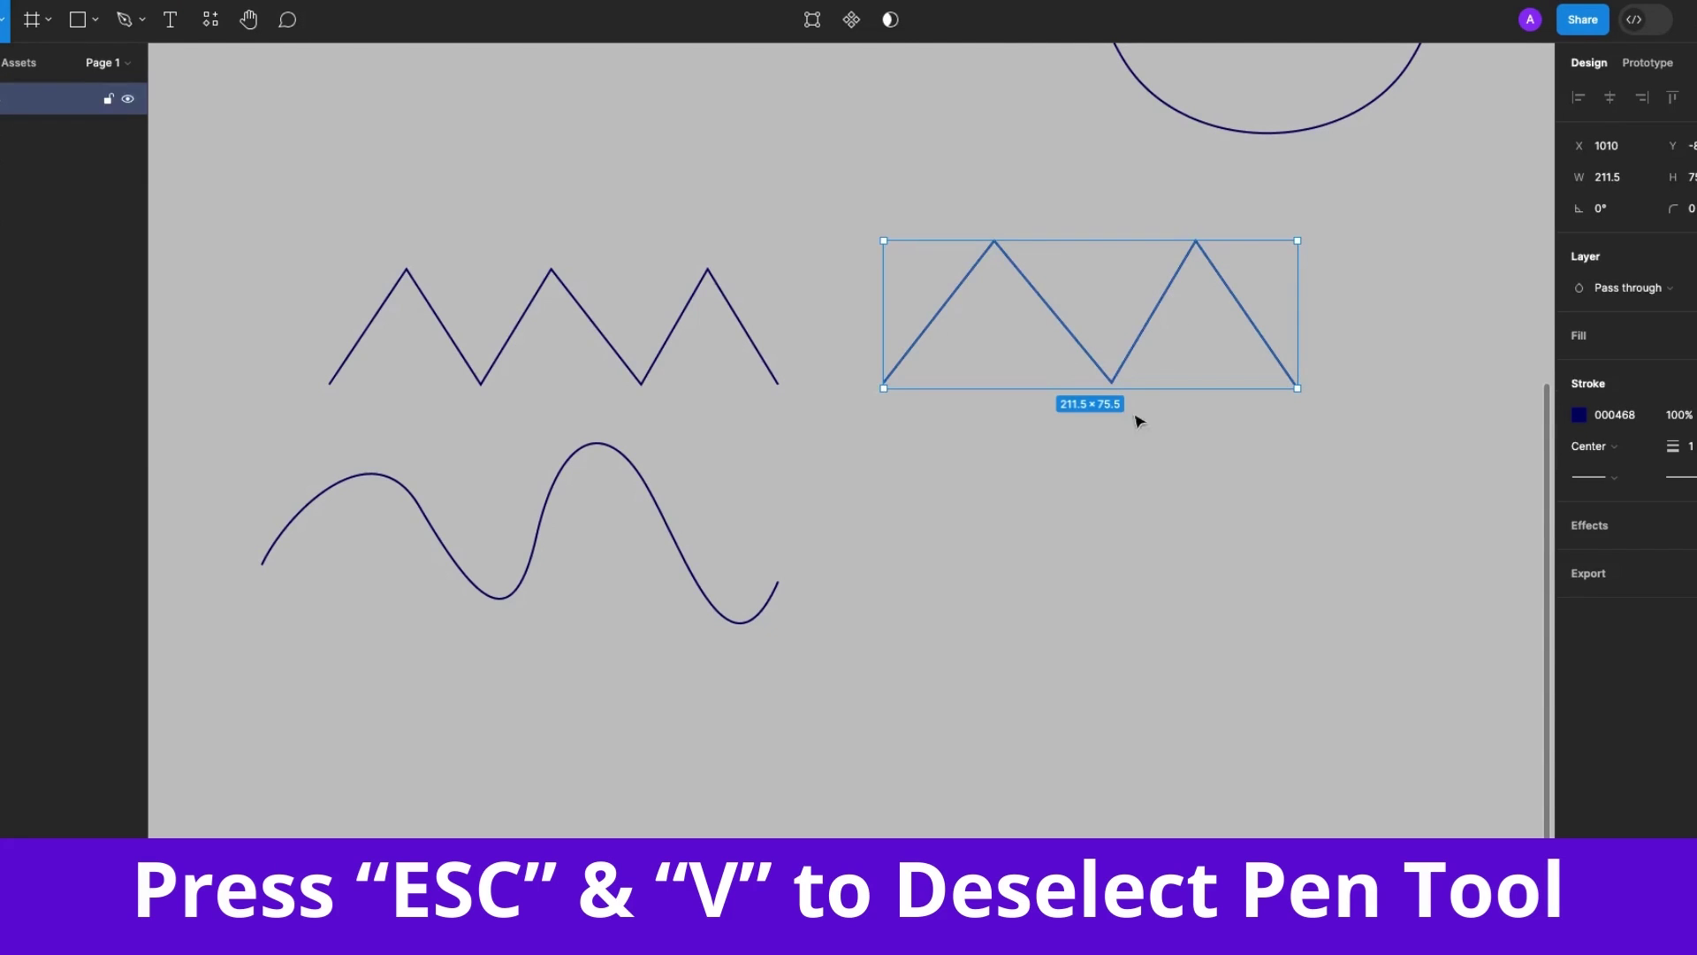
{"action": "left_click", "coordinate": [1048, 520]}
Pen-draw a wavy line with dragged curved anchors beside the original wave, then finish it
{"action": "key", "text": "p"}
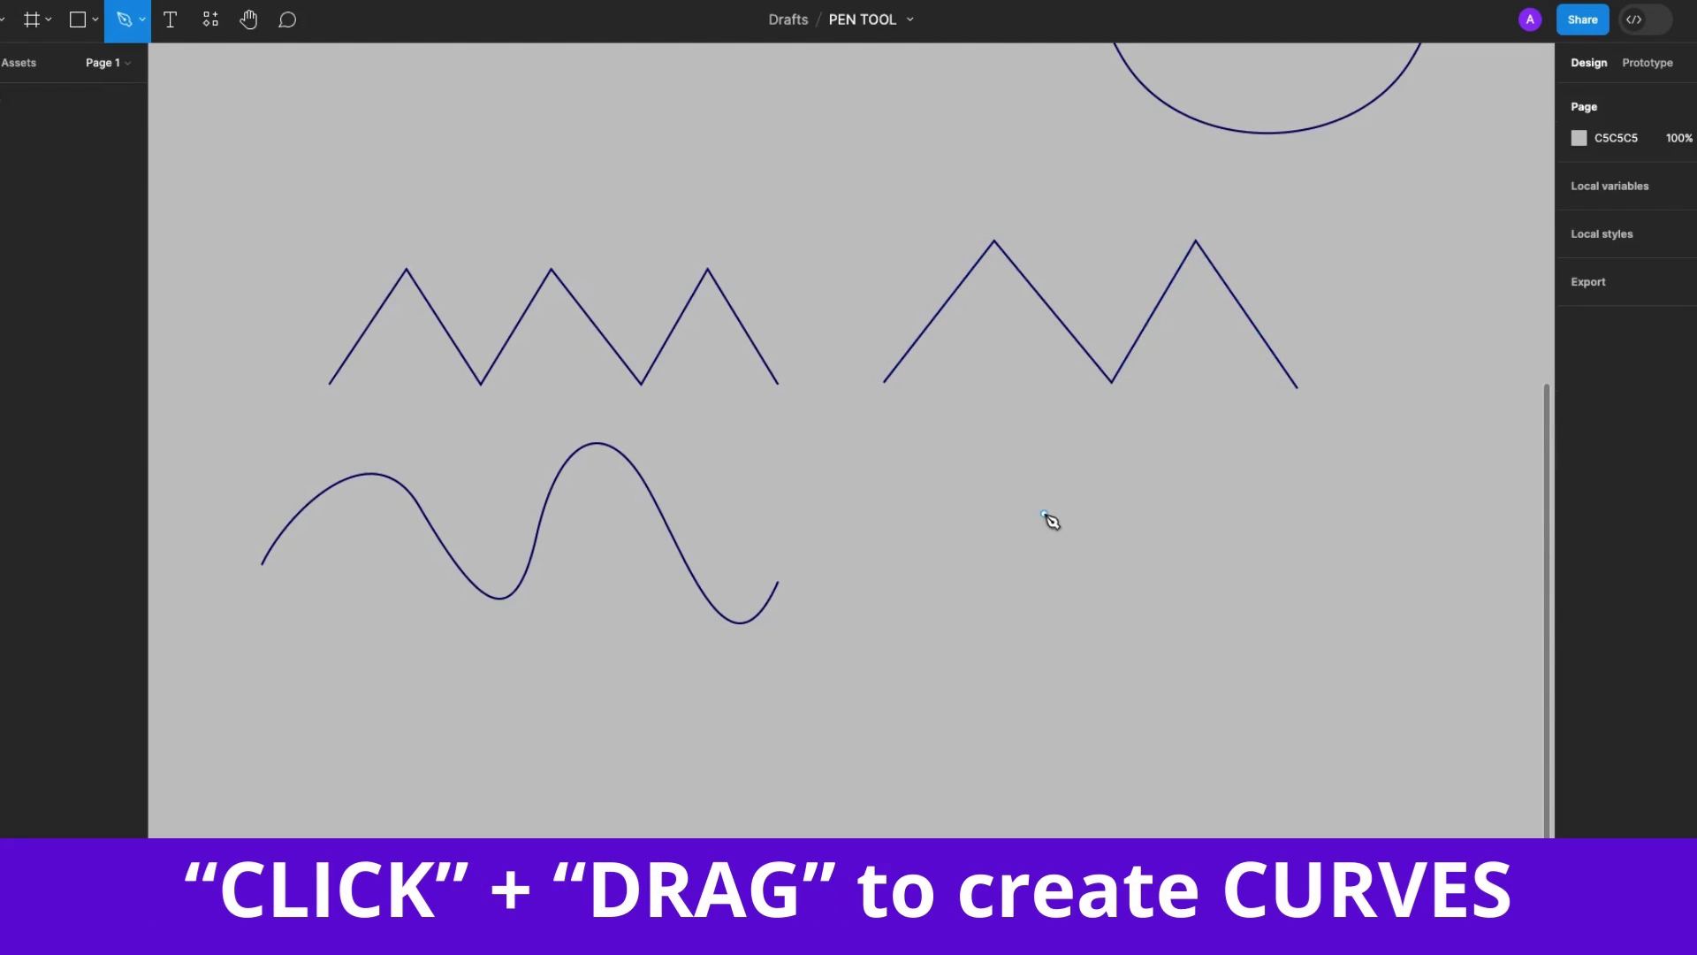
{"action": "left_click", "coordinate": [906, 603]}
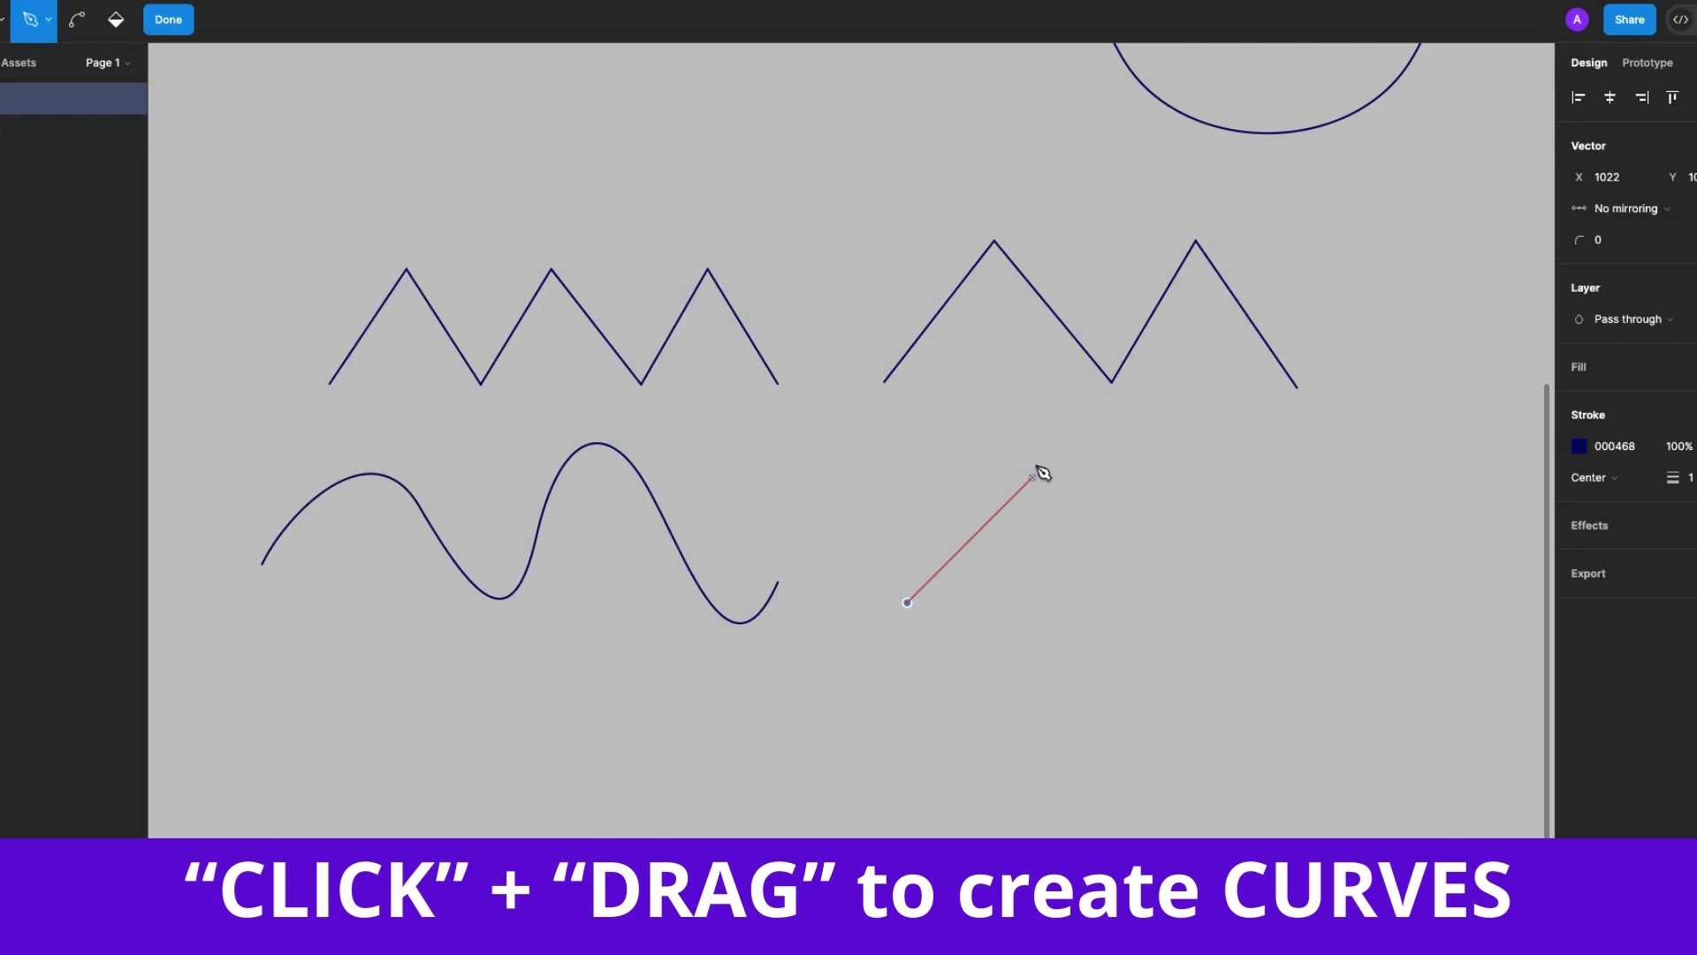
{"action": "left_click", "coordinate": [1067, 469]}
{"action": "left_click_drag", "start_coordinate": [1069, 469], "coordinate": [1170, 556]}
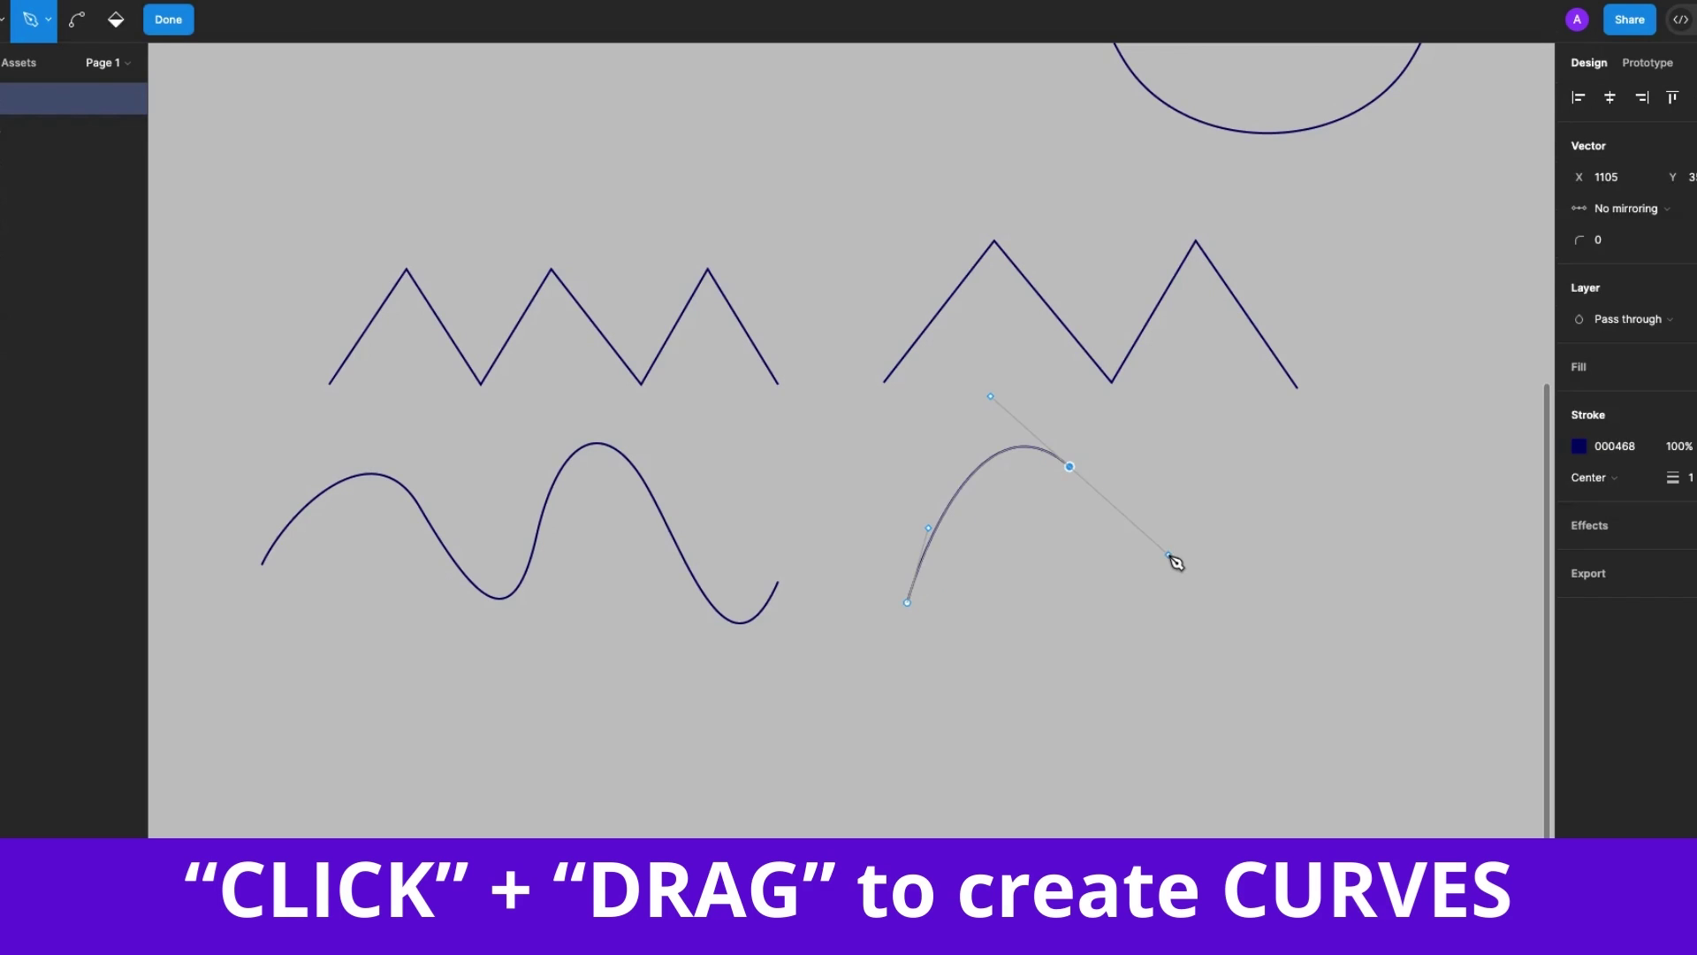
{"action": "left_click_drag", "start_coordinate": [1292, 538], "coordinate": [1318, 522]}
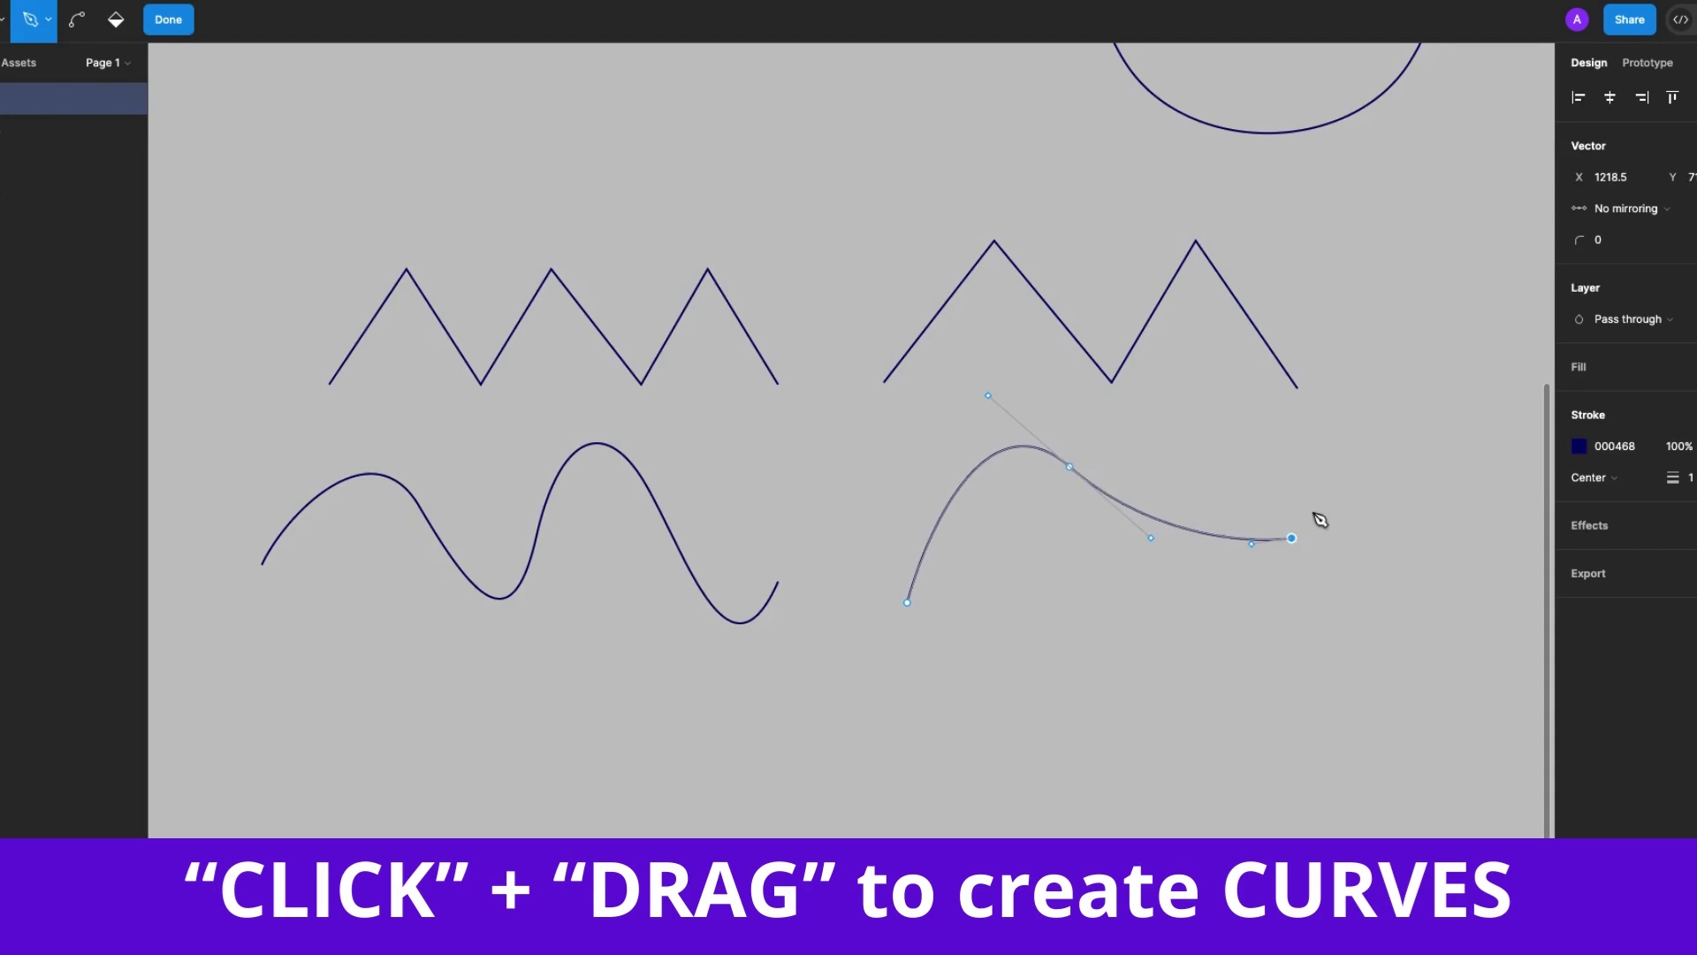
{"action": "left_click_drag", "start_coordinate": [1348, 453], "coordinate": [1326, 457]}
{"action": "left_click_drag", "start_coordinate": [1437, 437], "coordinate": [1466, 514]}
{"action": "key", "text": "Escape"}
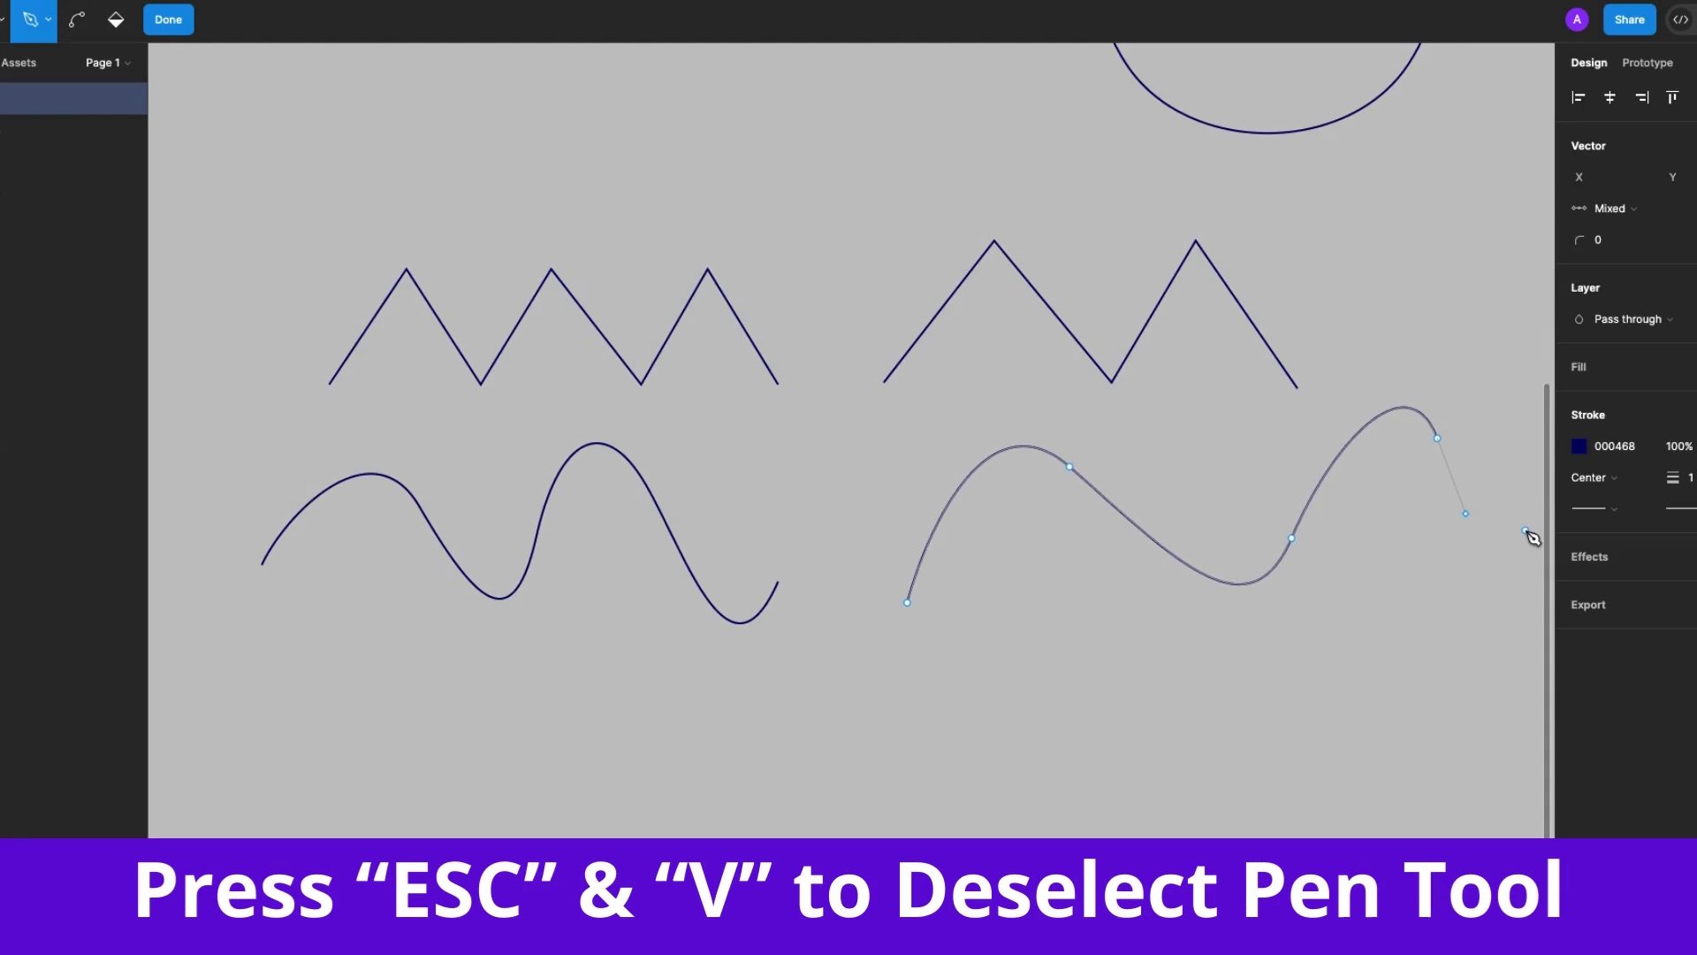
{"action": "key", "text": "v"}
{"action": "key", "text": "Escape"}
{"action": "key", "text": "Escape"}
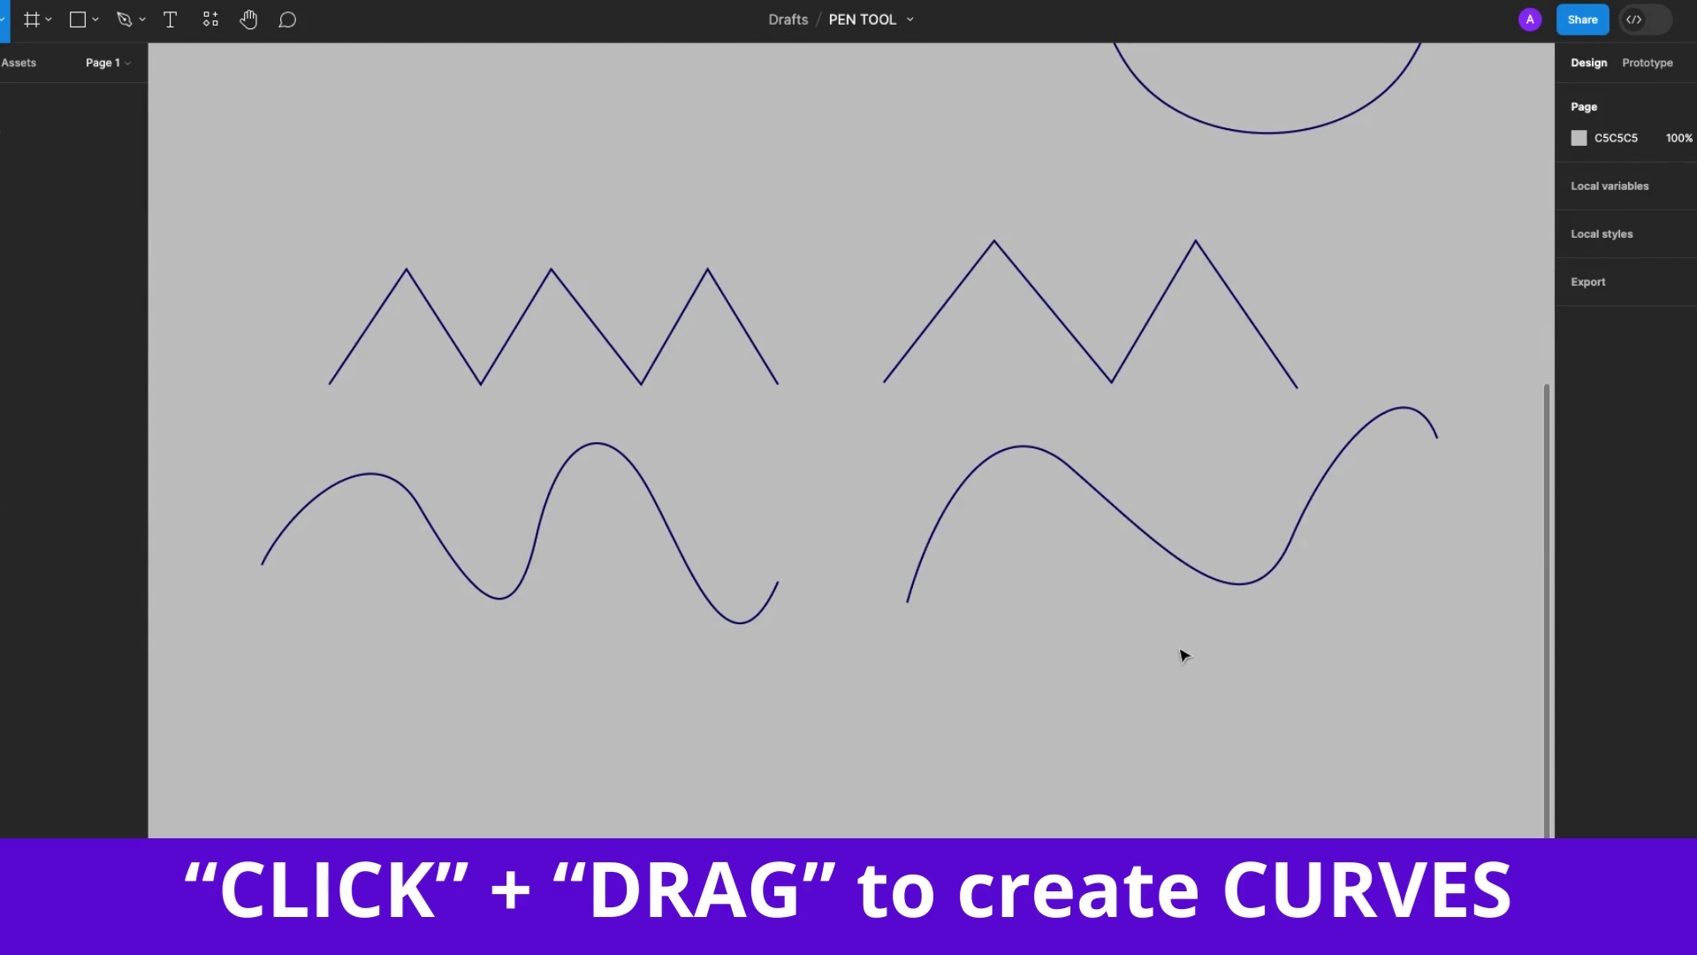
{"action": "key", "text": "p"}
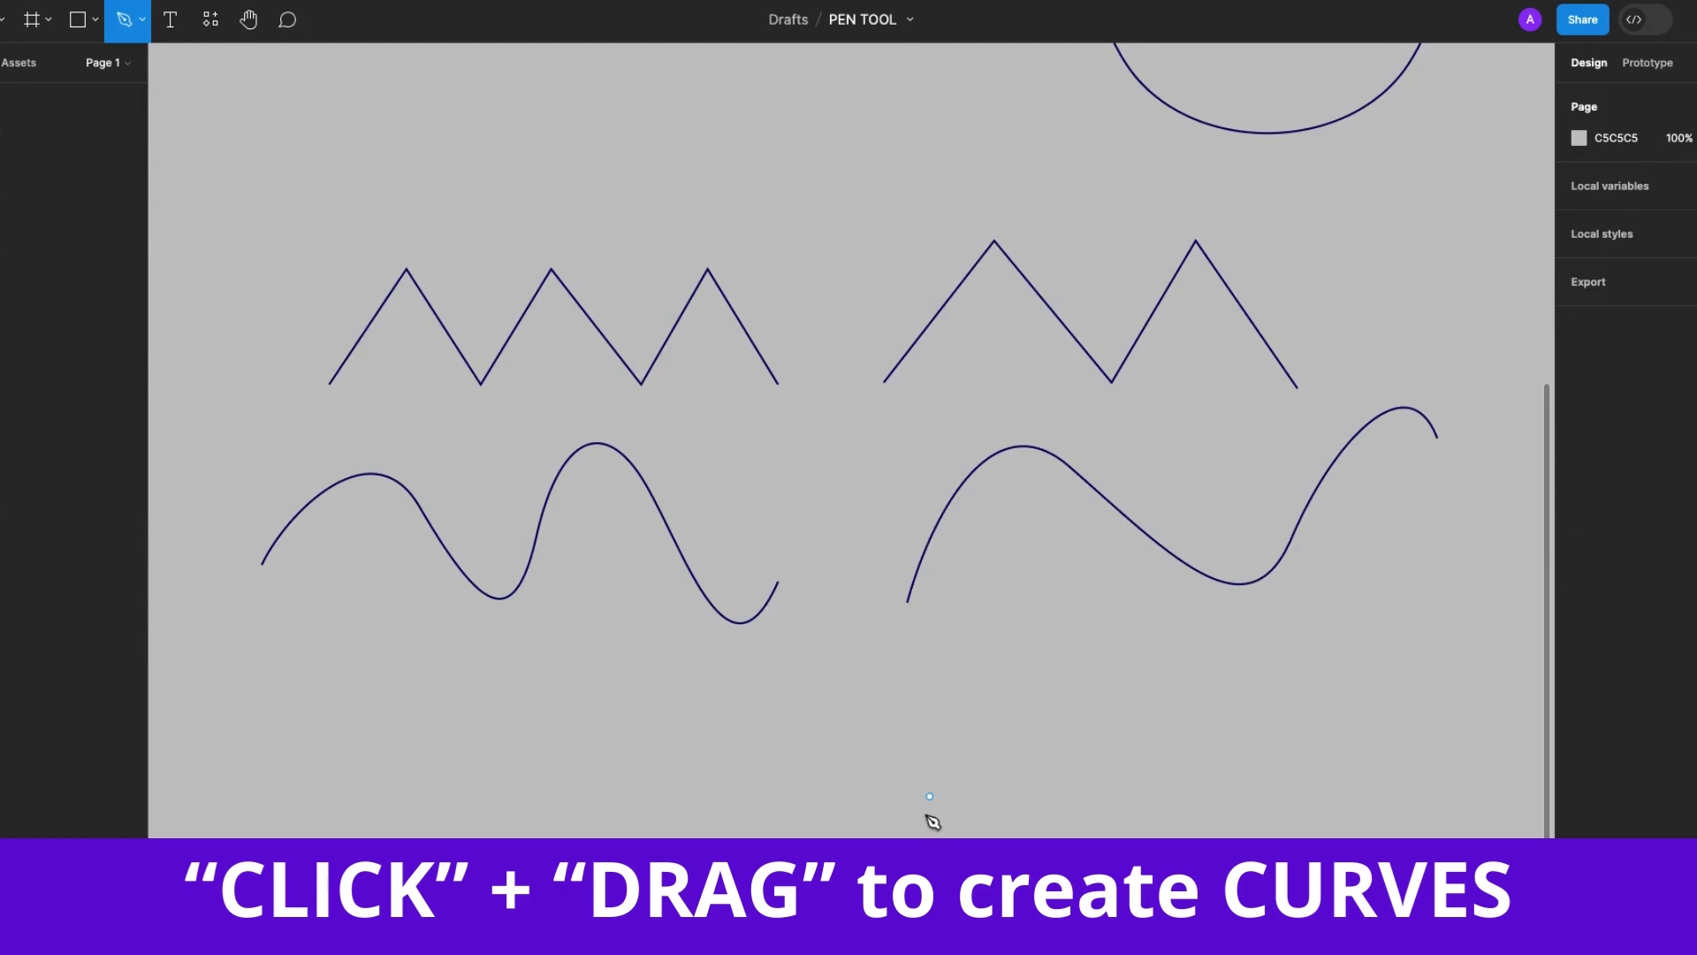
{"action": "left_click", "coordinate": [926, 816]}
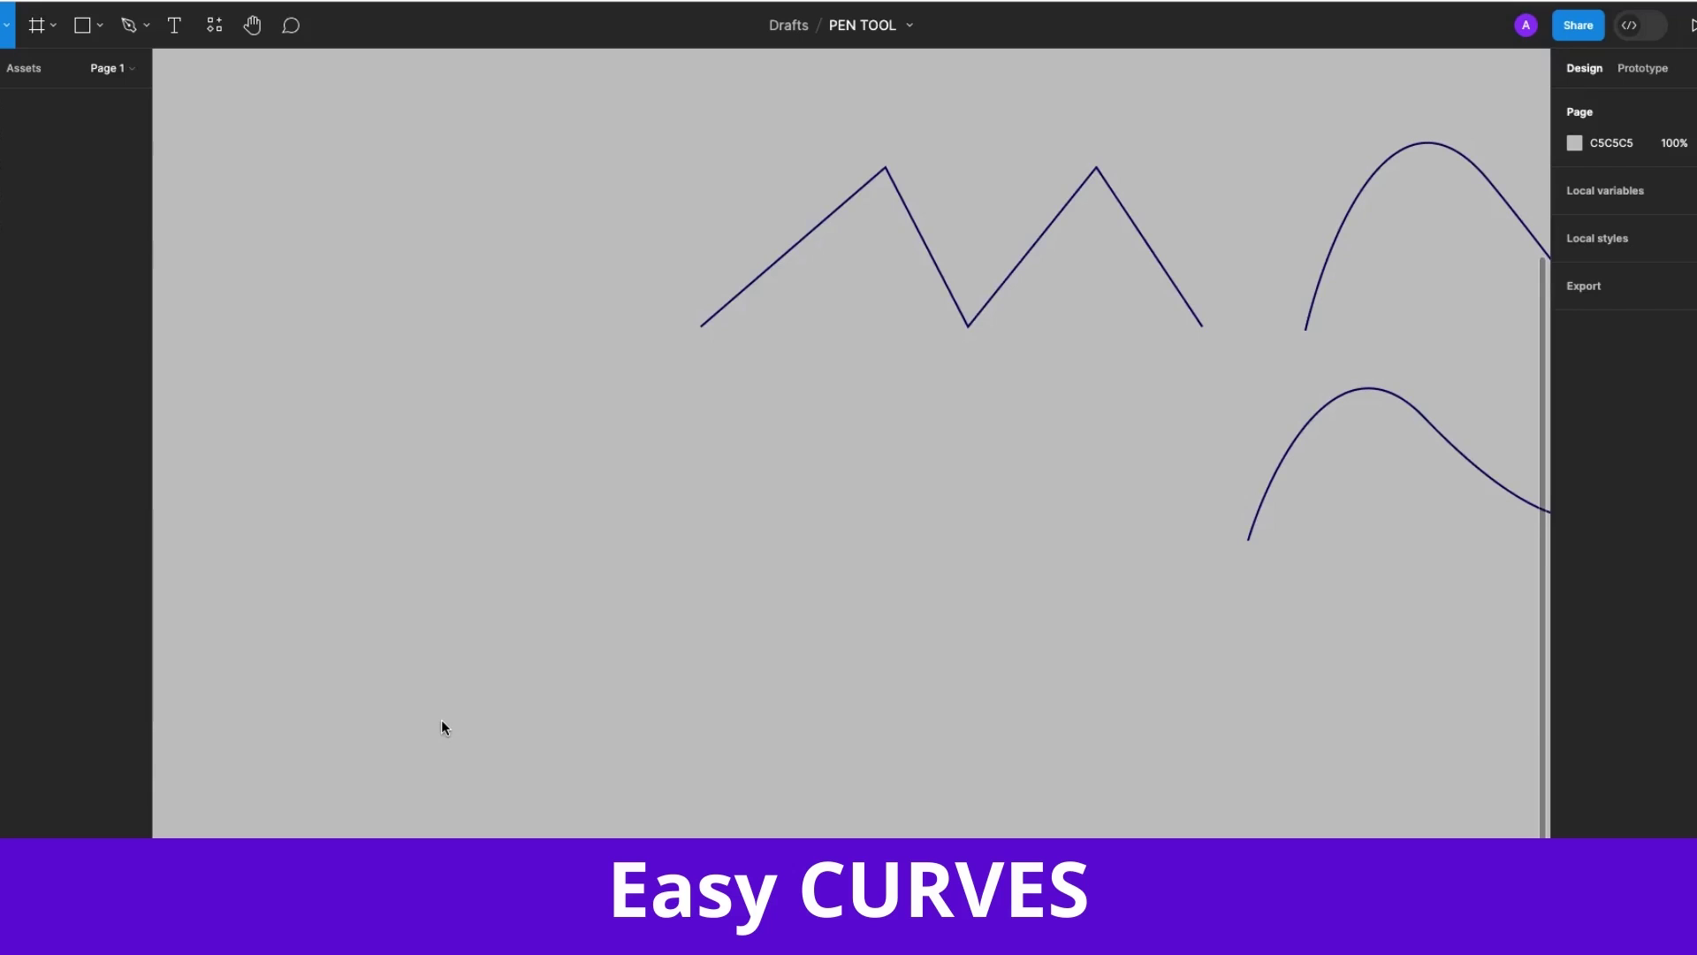
Pen-draw a seven-point, three-peak zig-zag across the lower-left canvas
{"action": "key", "text": "p"}
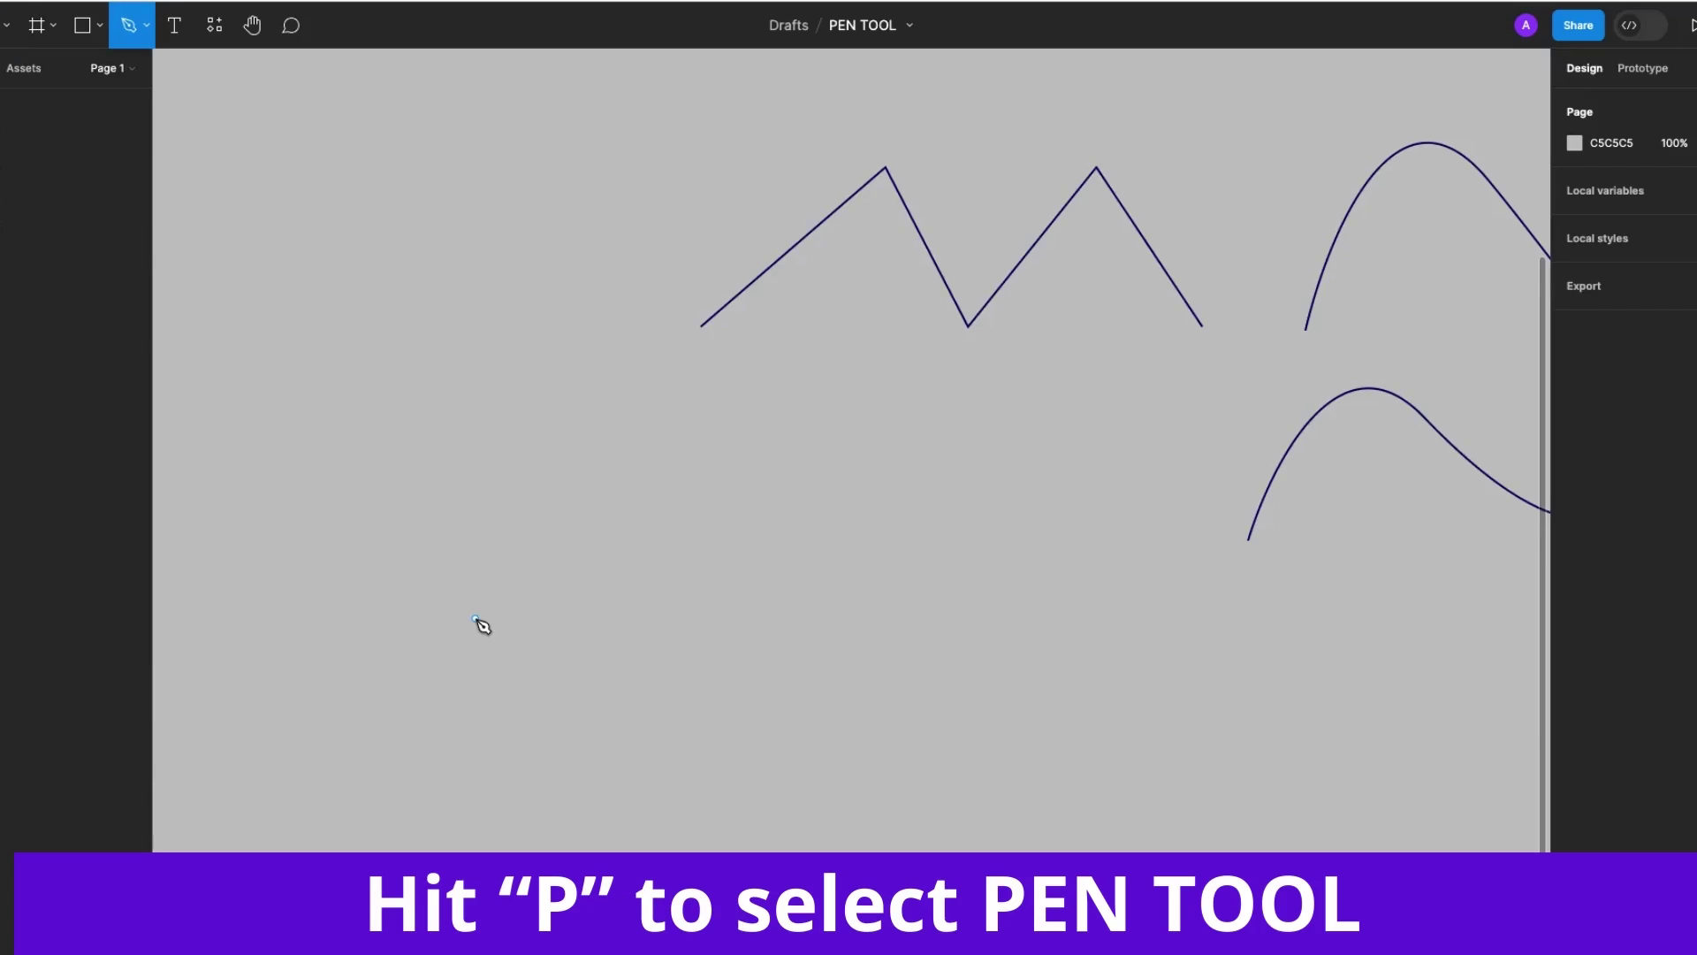
{"action": "left_click", "coordinate": [352, 698]}
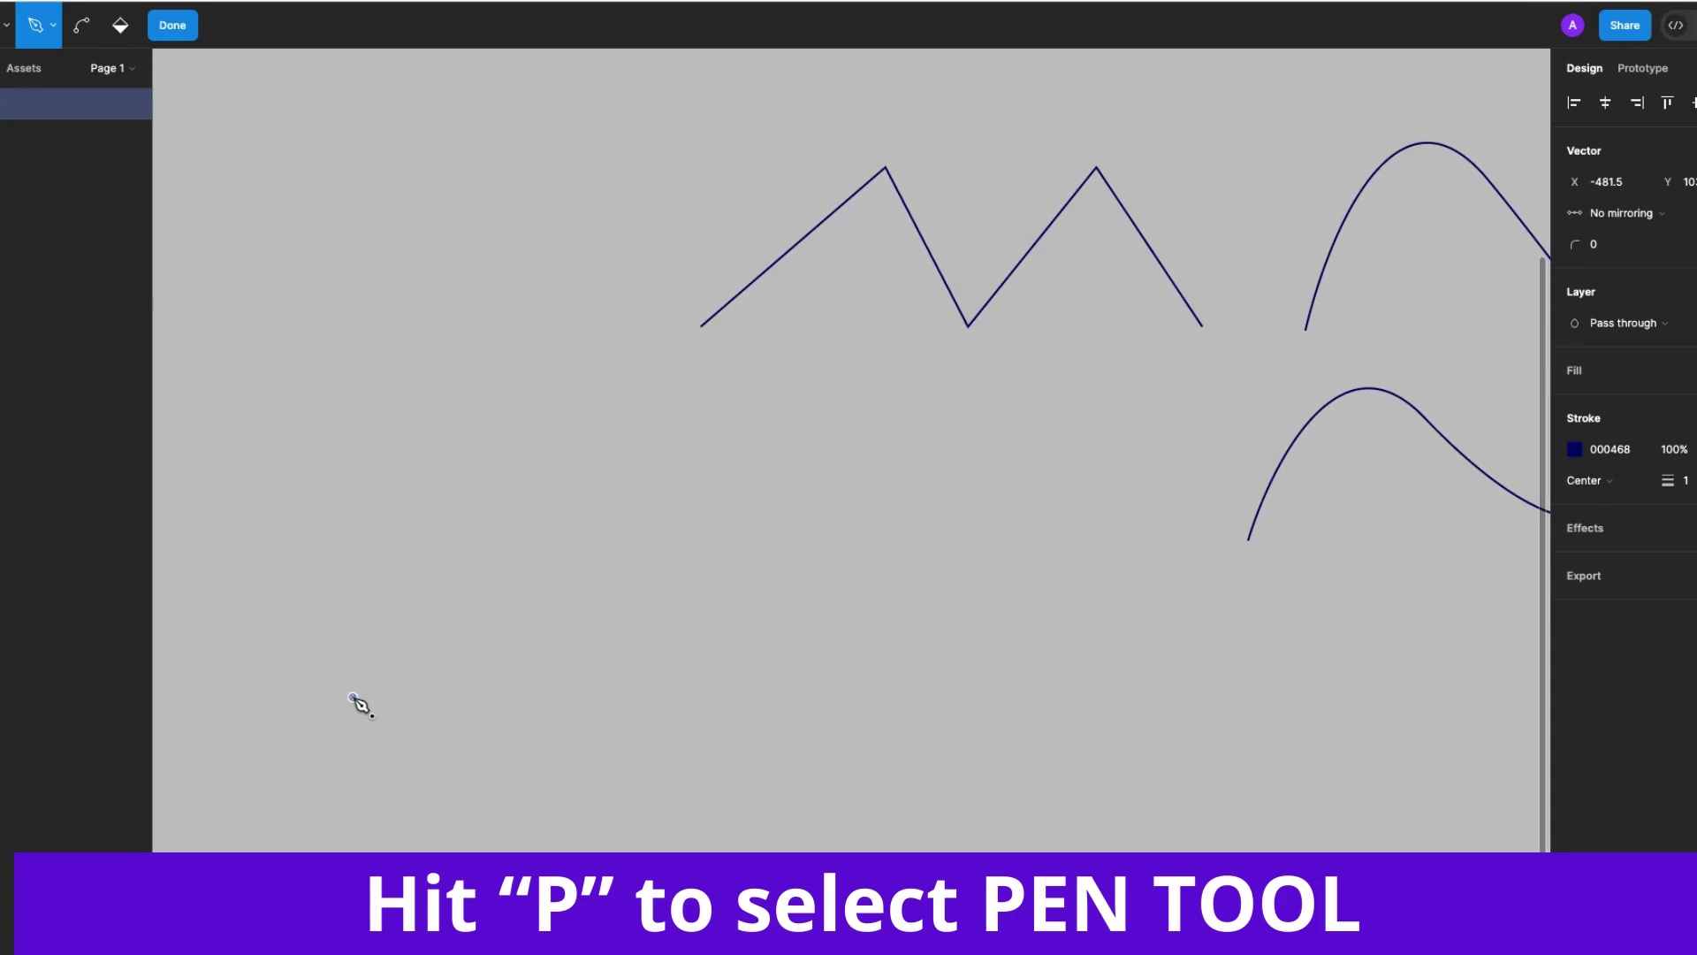
{"action": "left_click", "coordinate": [496, 520]}
{"action": "left_click", "coordinate": [644, 687]}
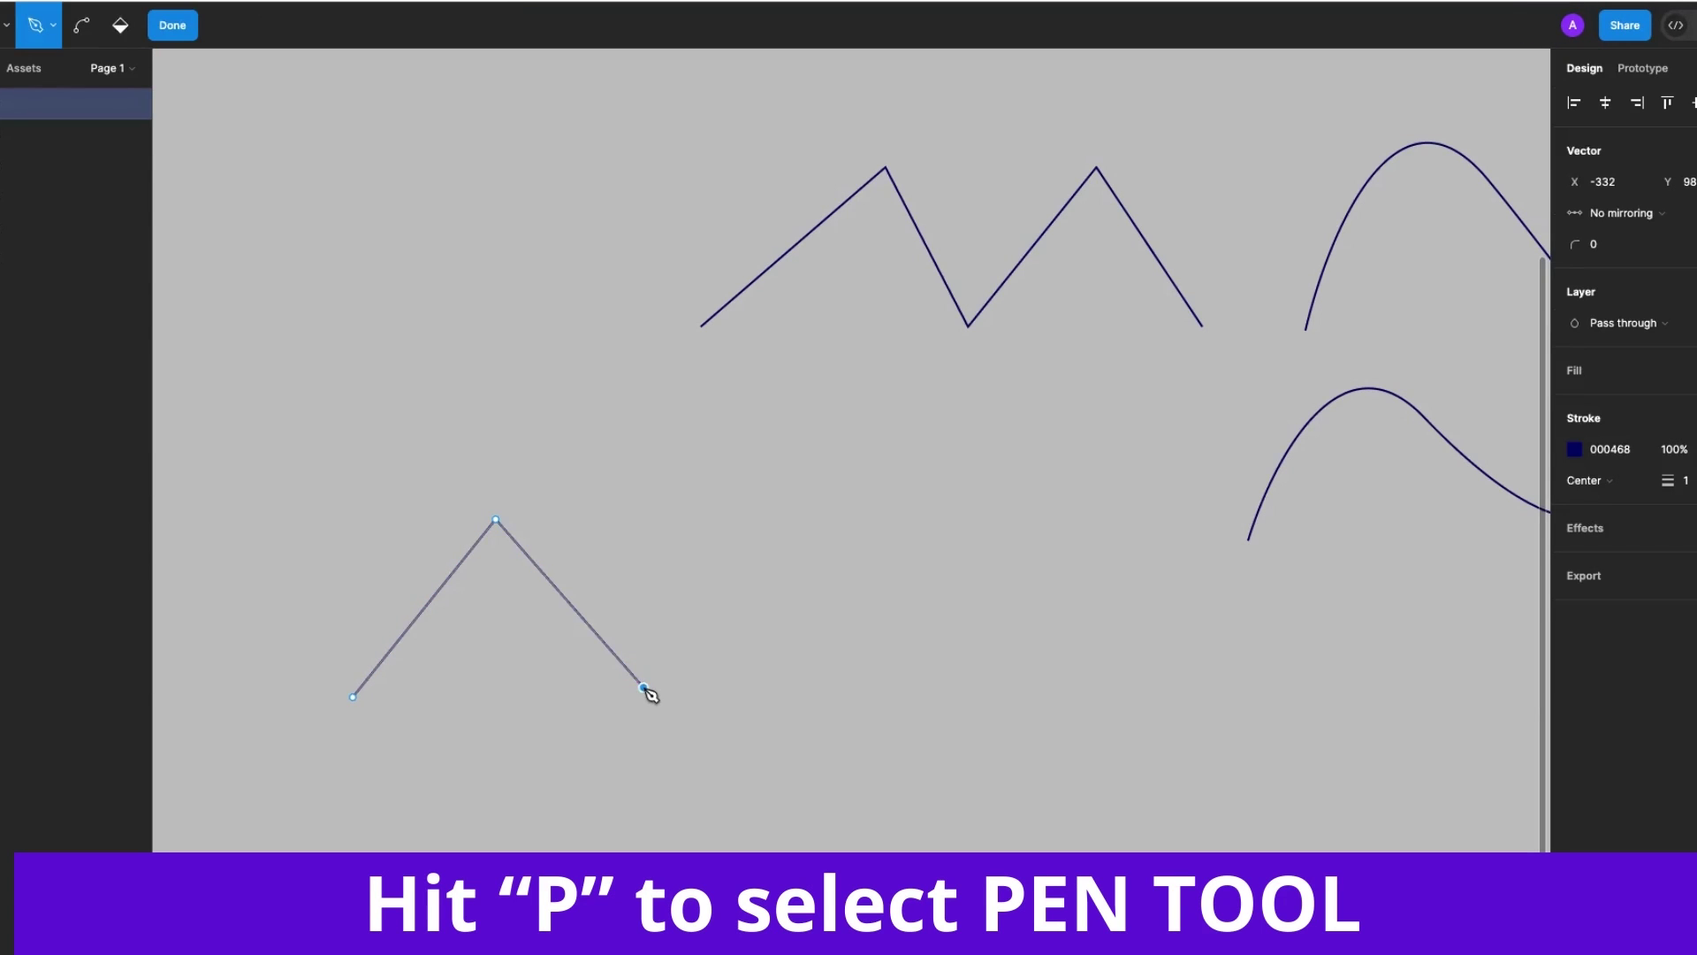
{"action": "left_click", "coordinate": [819, 531]}
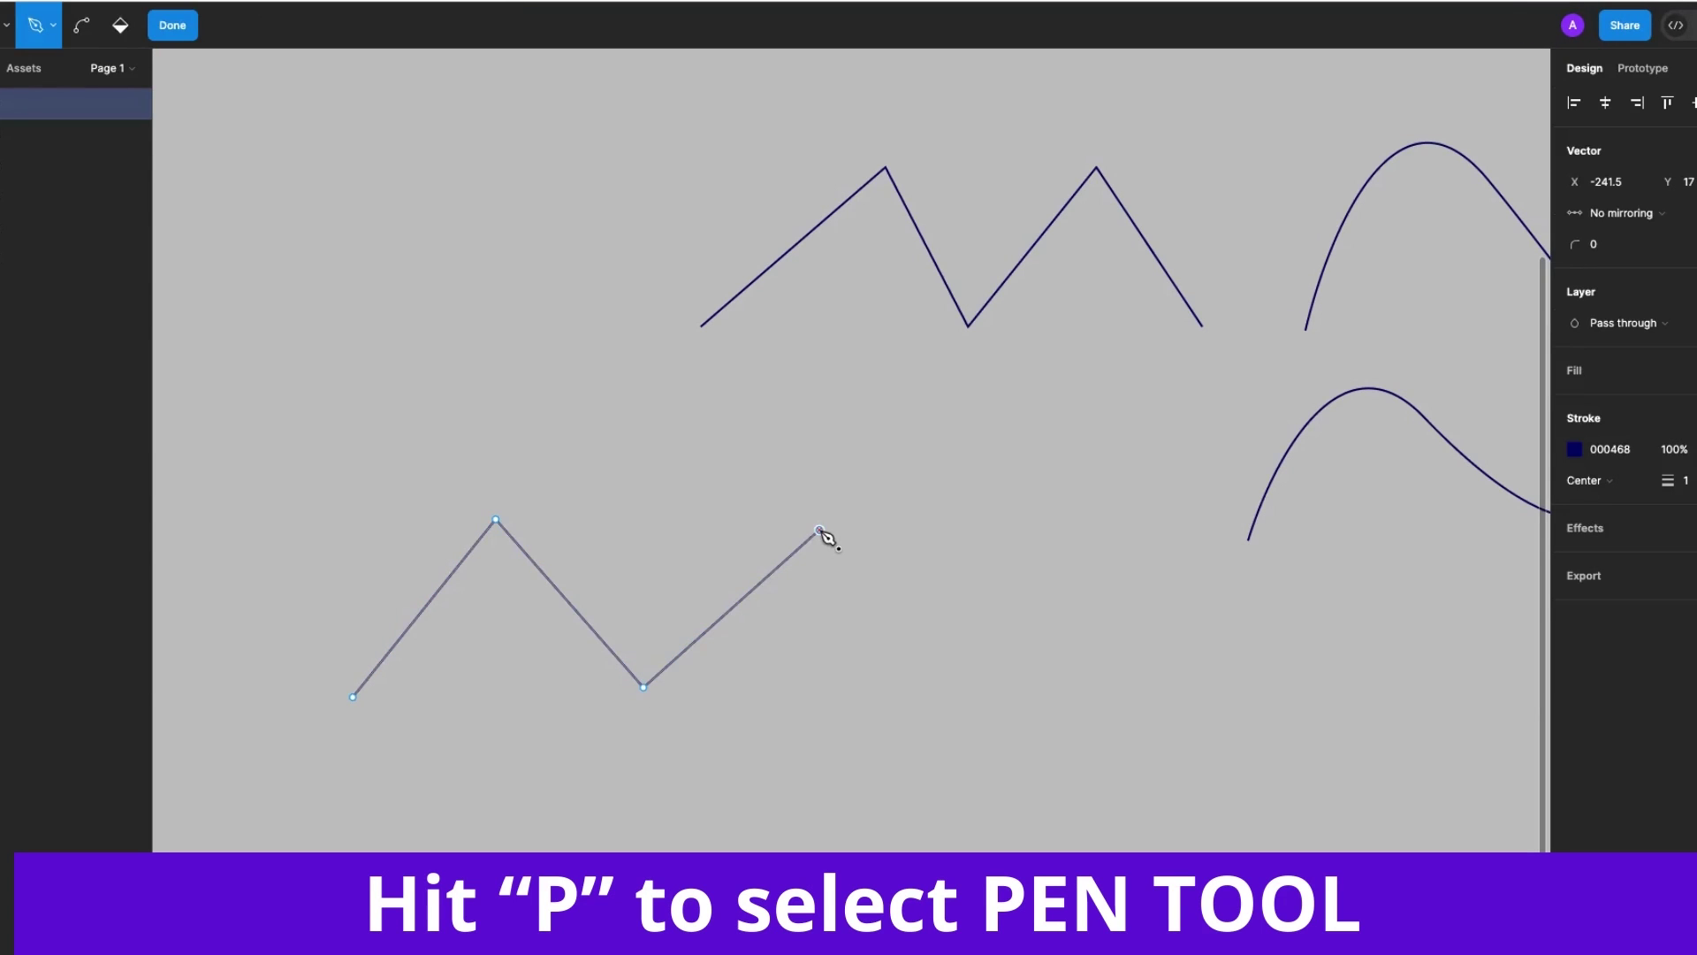
{"action": "left_click", "coordinate": [983, 687]}
{"action": "left_click", "coordinate": [1094, 513]}
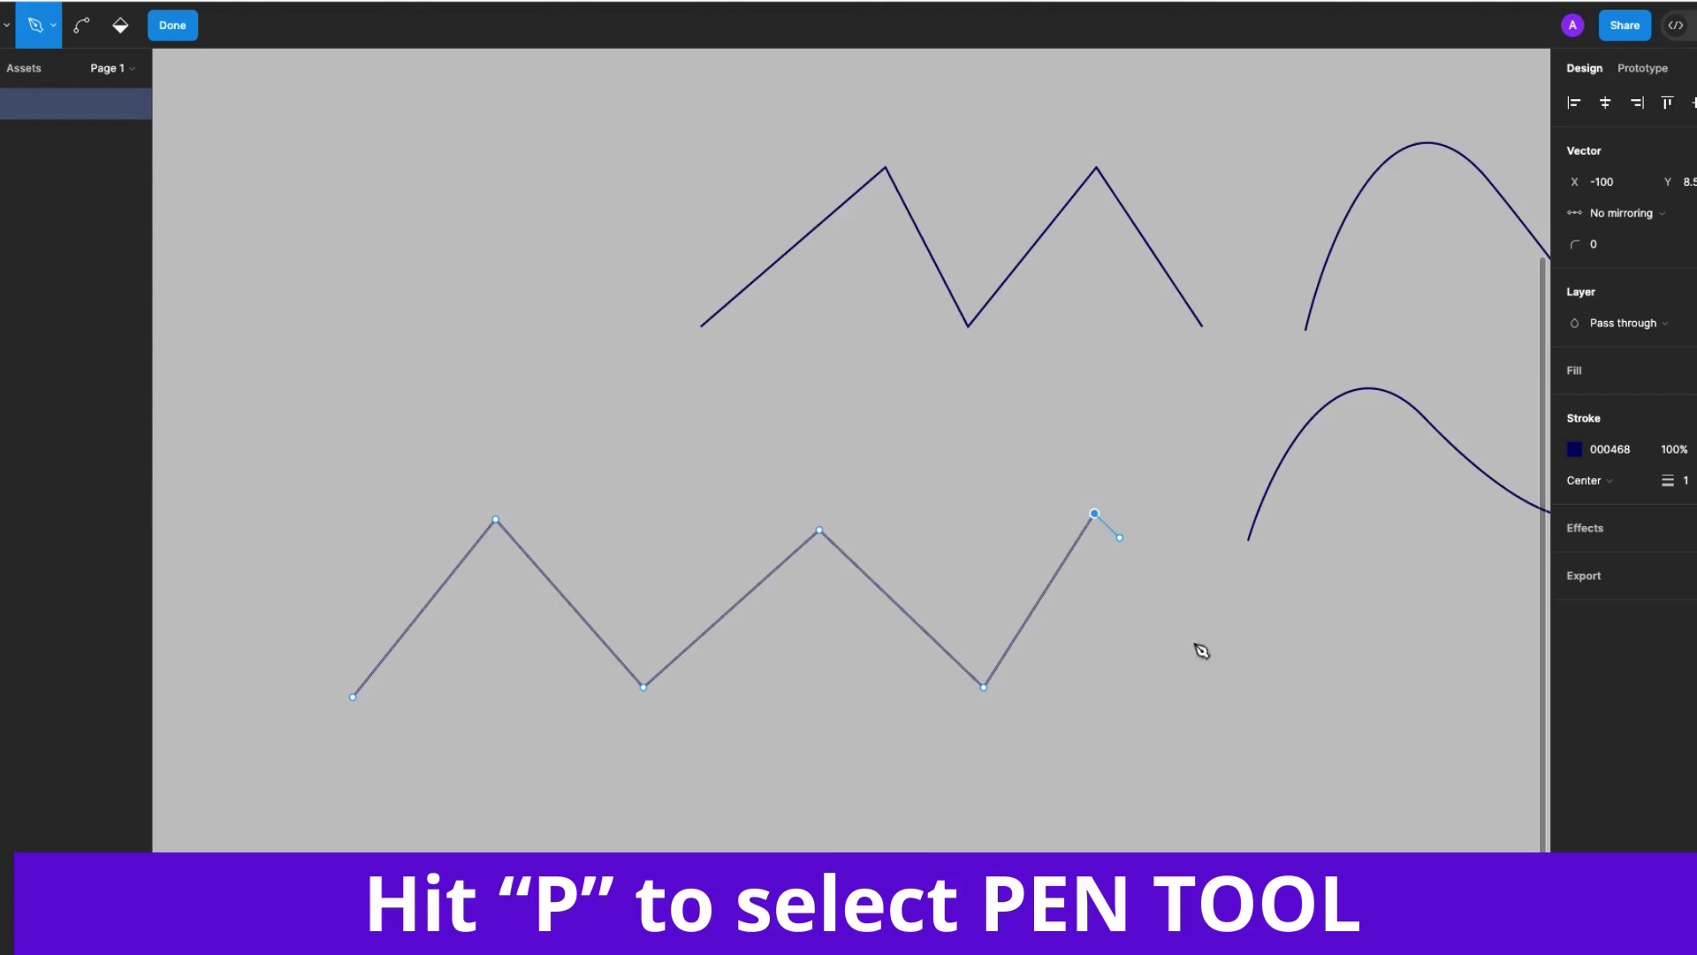
{"action": "left_click", "coordinate": [1241, 682]}
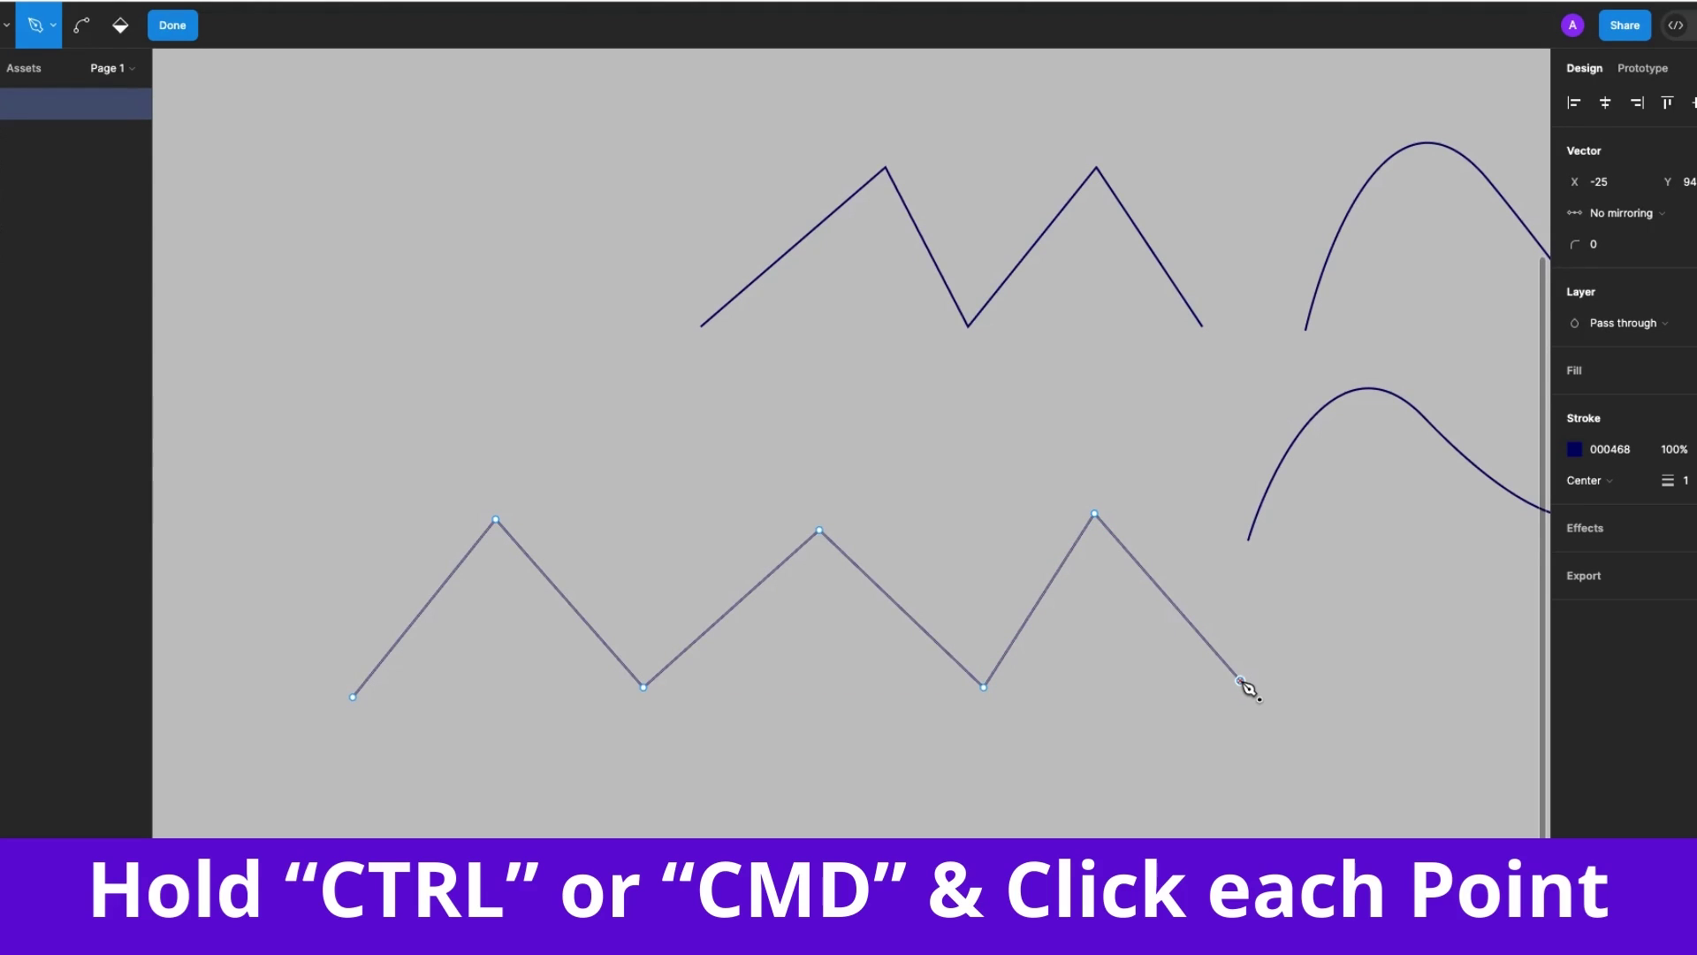
Bend the zig-zag's first peak, first valley and middle peak into smooth curves
{"action": "key", "text": "ctrl"}
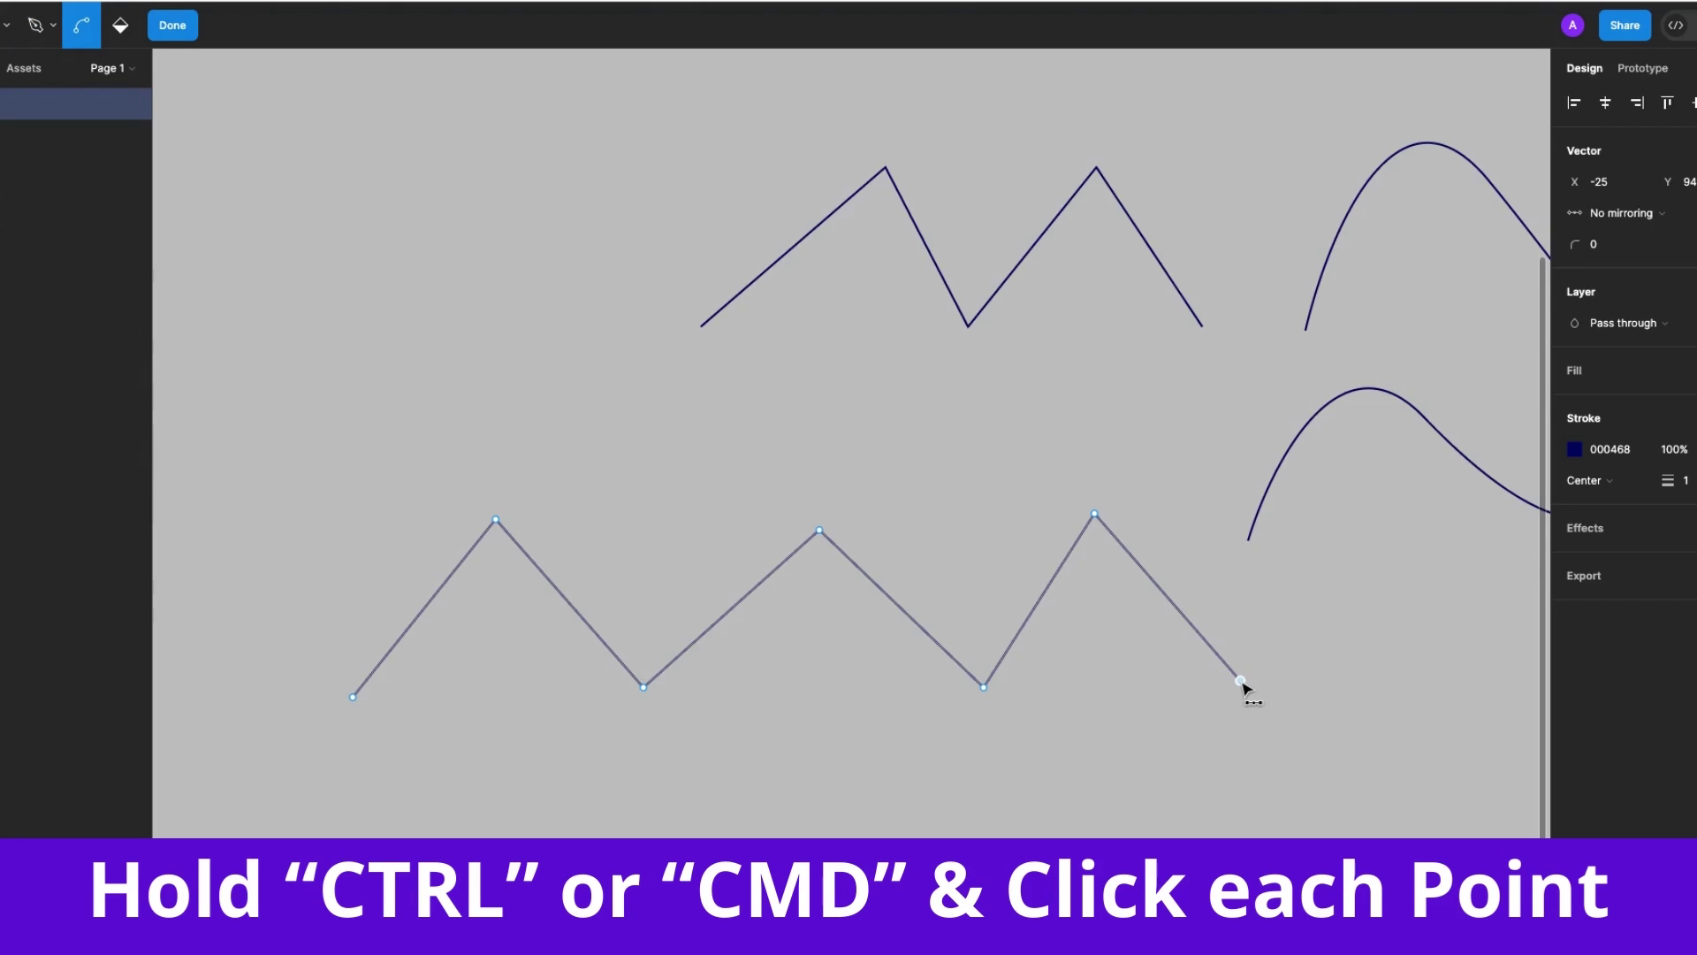
{"action": "left_click", "coordinate": [1240, 681], "text": "ctrl"}
{"action": "left_click", "coordinate": [496, 520], "text": "ctrl"}
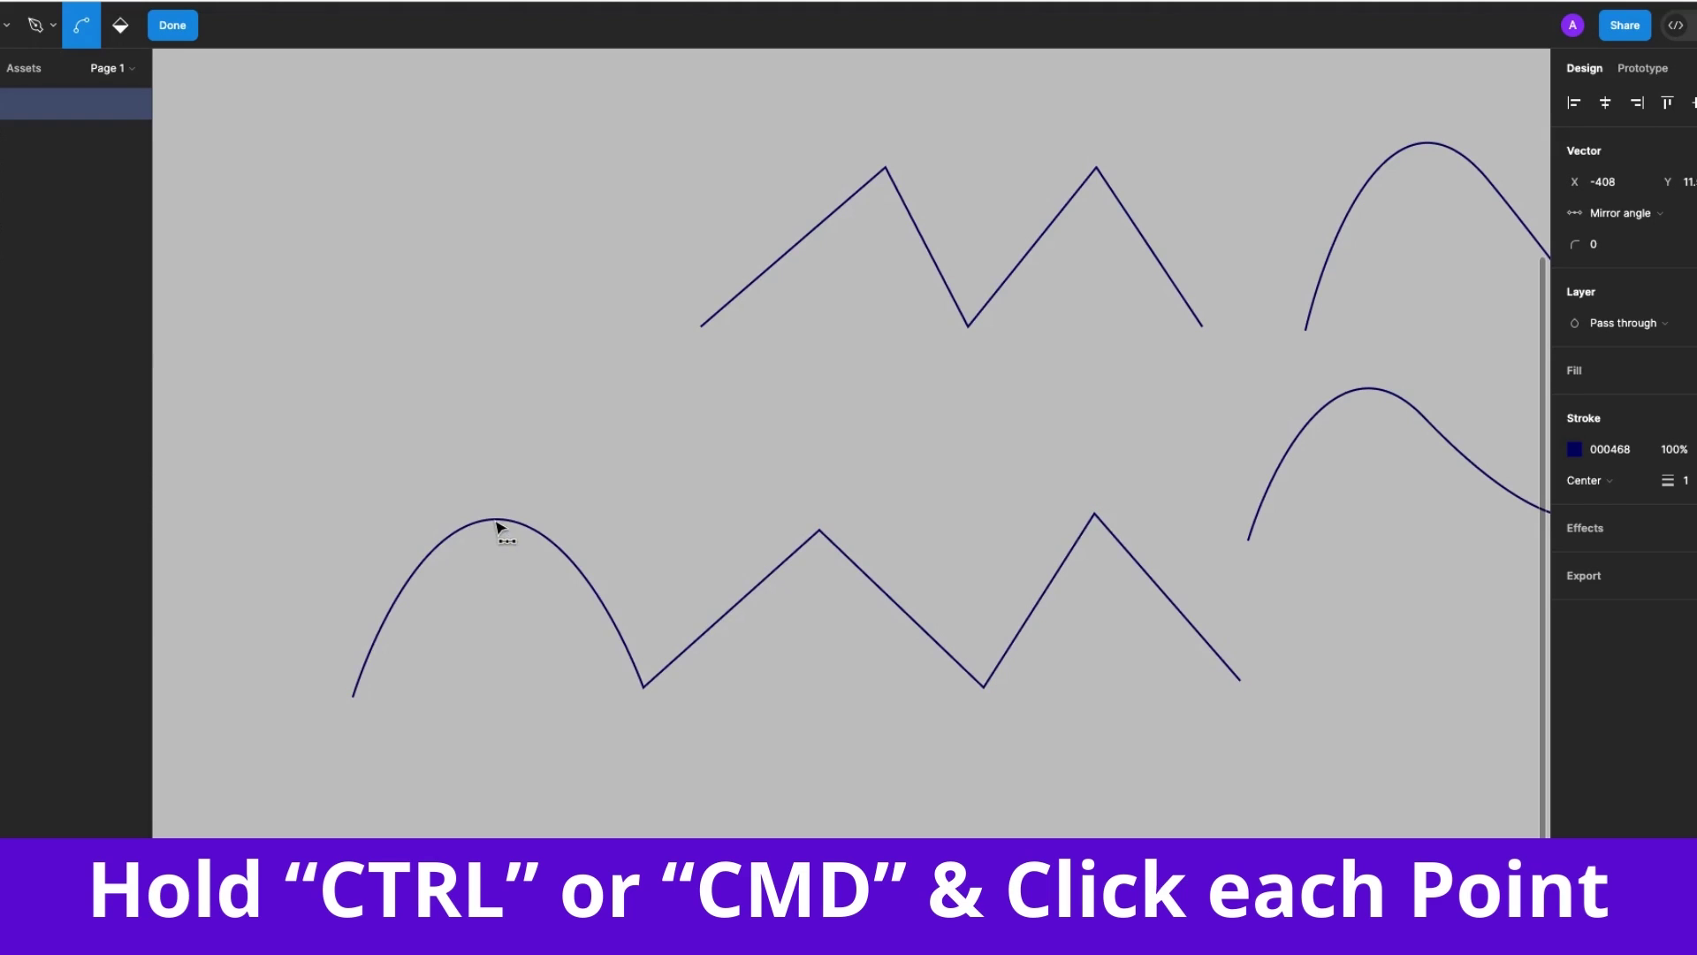
{"action": "left_click", "coordinate": [643, 687], "text": "ctrl"}
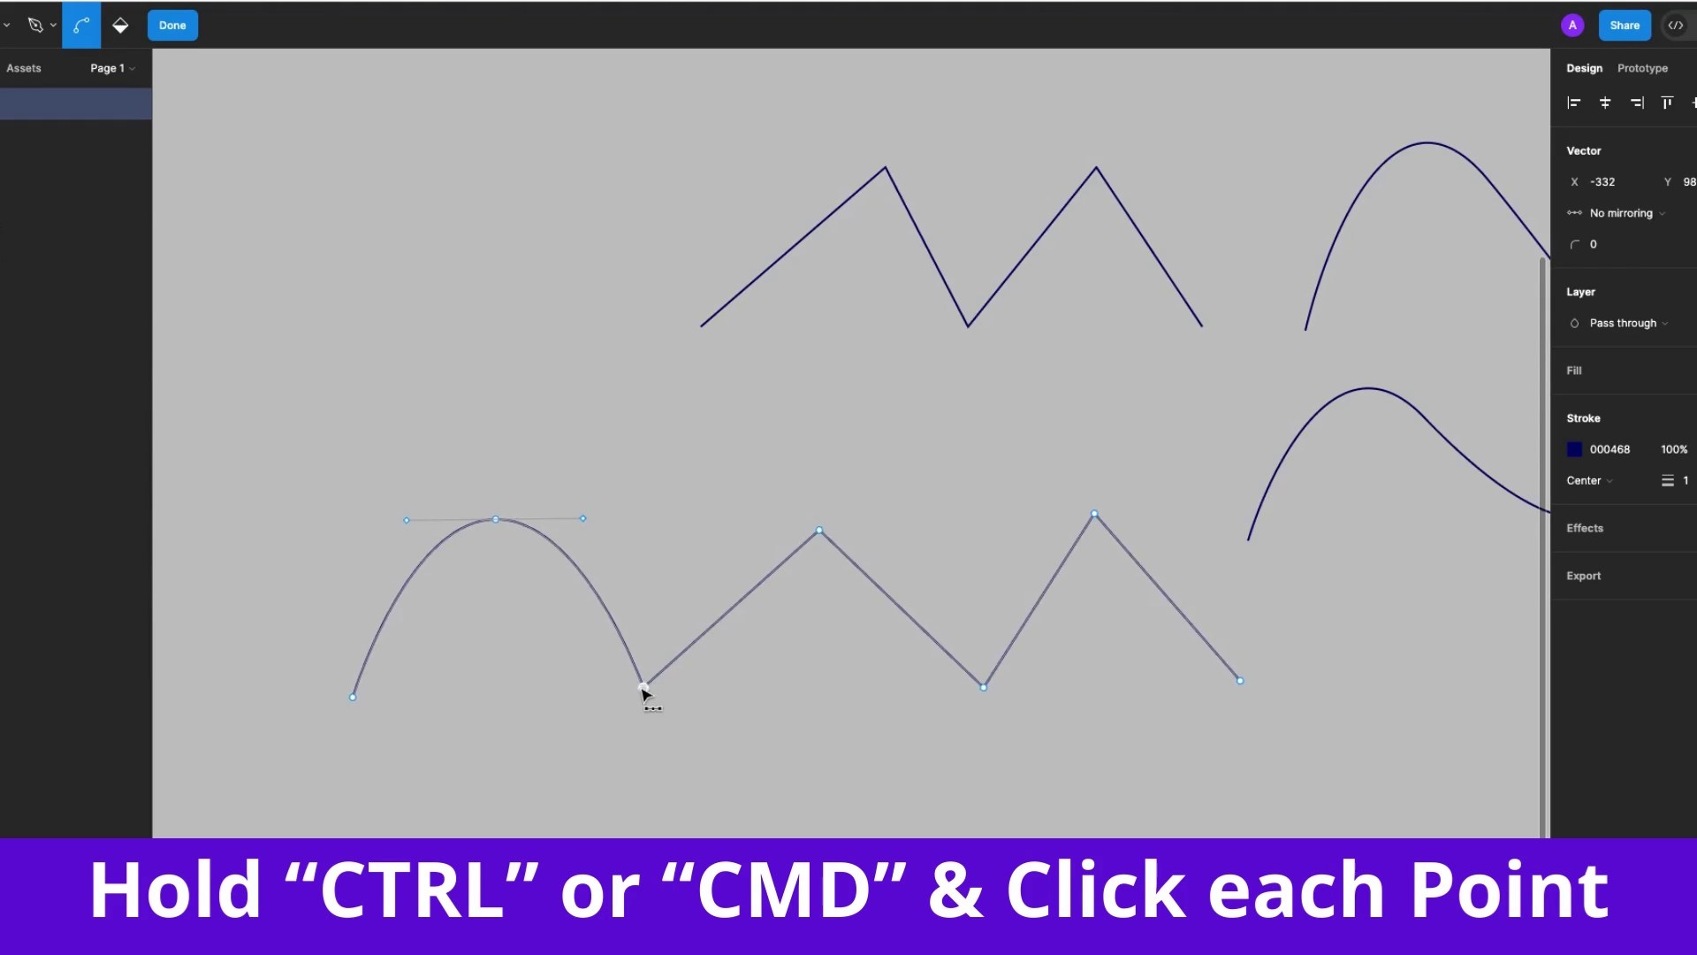
{"action": "left_click", "coordinate": [643, 687], "text": "ctrl"}
{"action": "left_click", "coordinate": [821, 530], "text": "ctrl"}
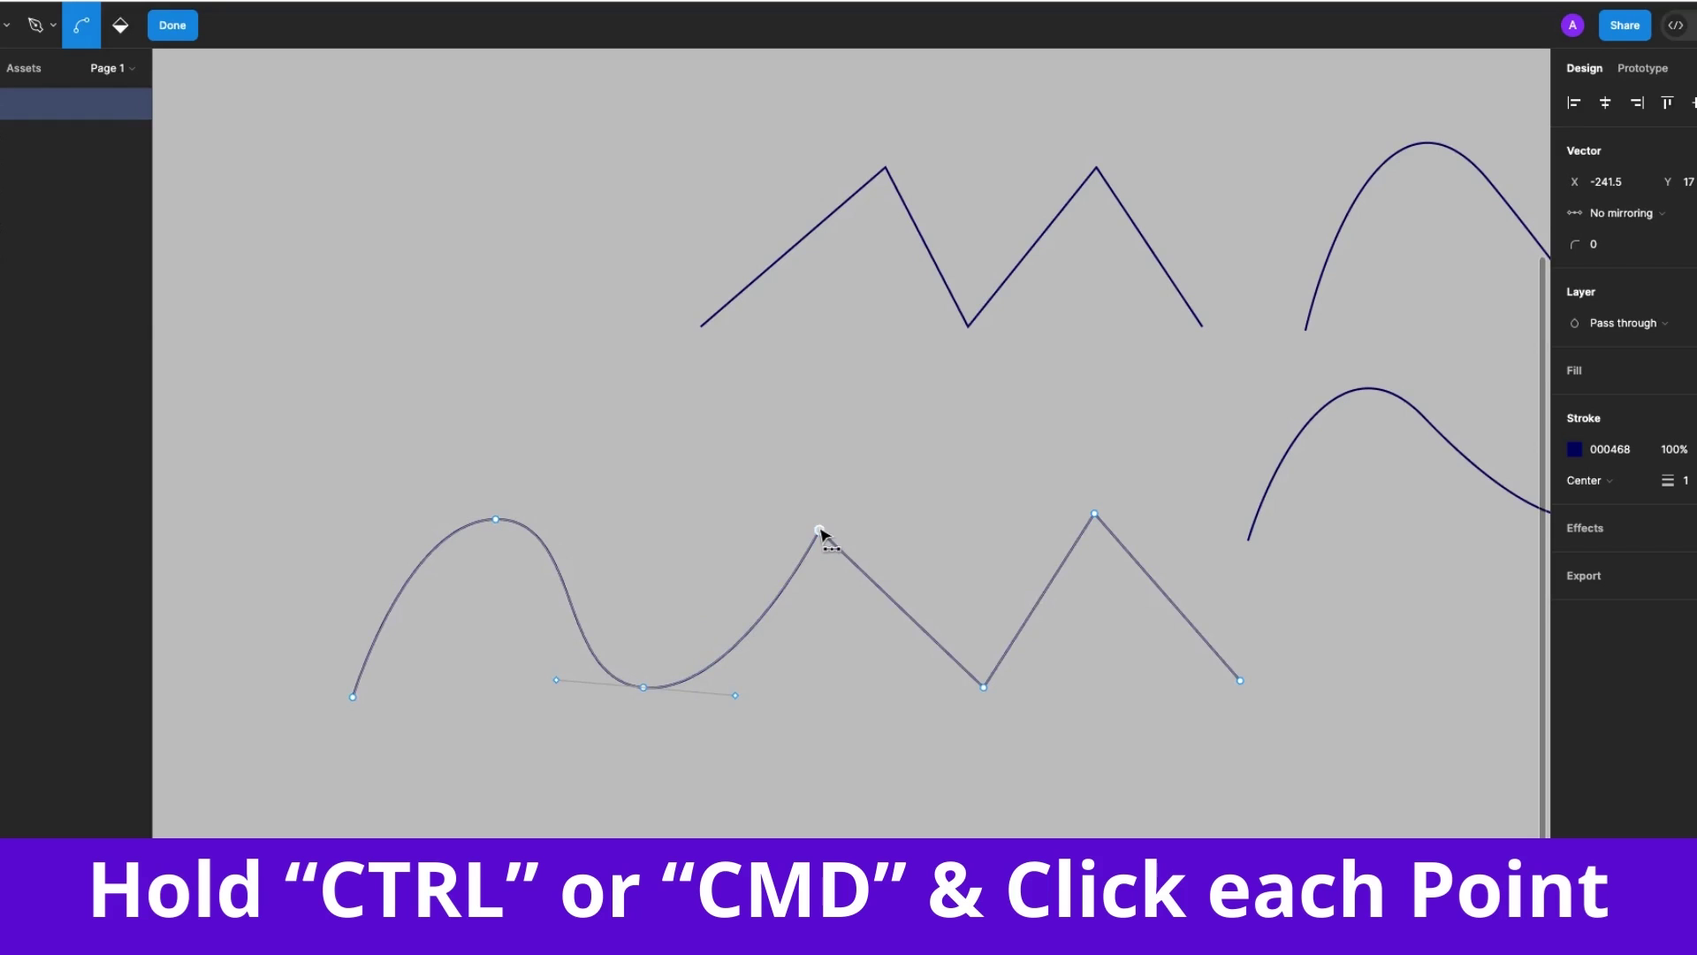
{"action": "left_click", "coordinate": [820, 530], "text": "ctrl"}
Smooth the second valley and last peak, then finish editing the wave path
{"action": "left_click", "coordinate": [983, 685], "text": "ctrl"}
{"action": "left_click", "coordinate": [984, 686], "text": "ctrl"}
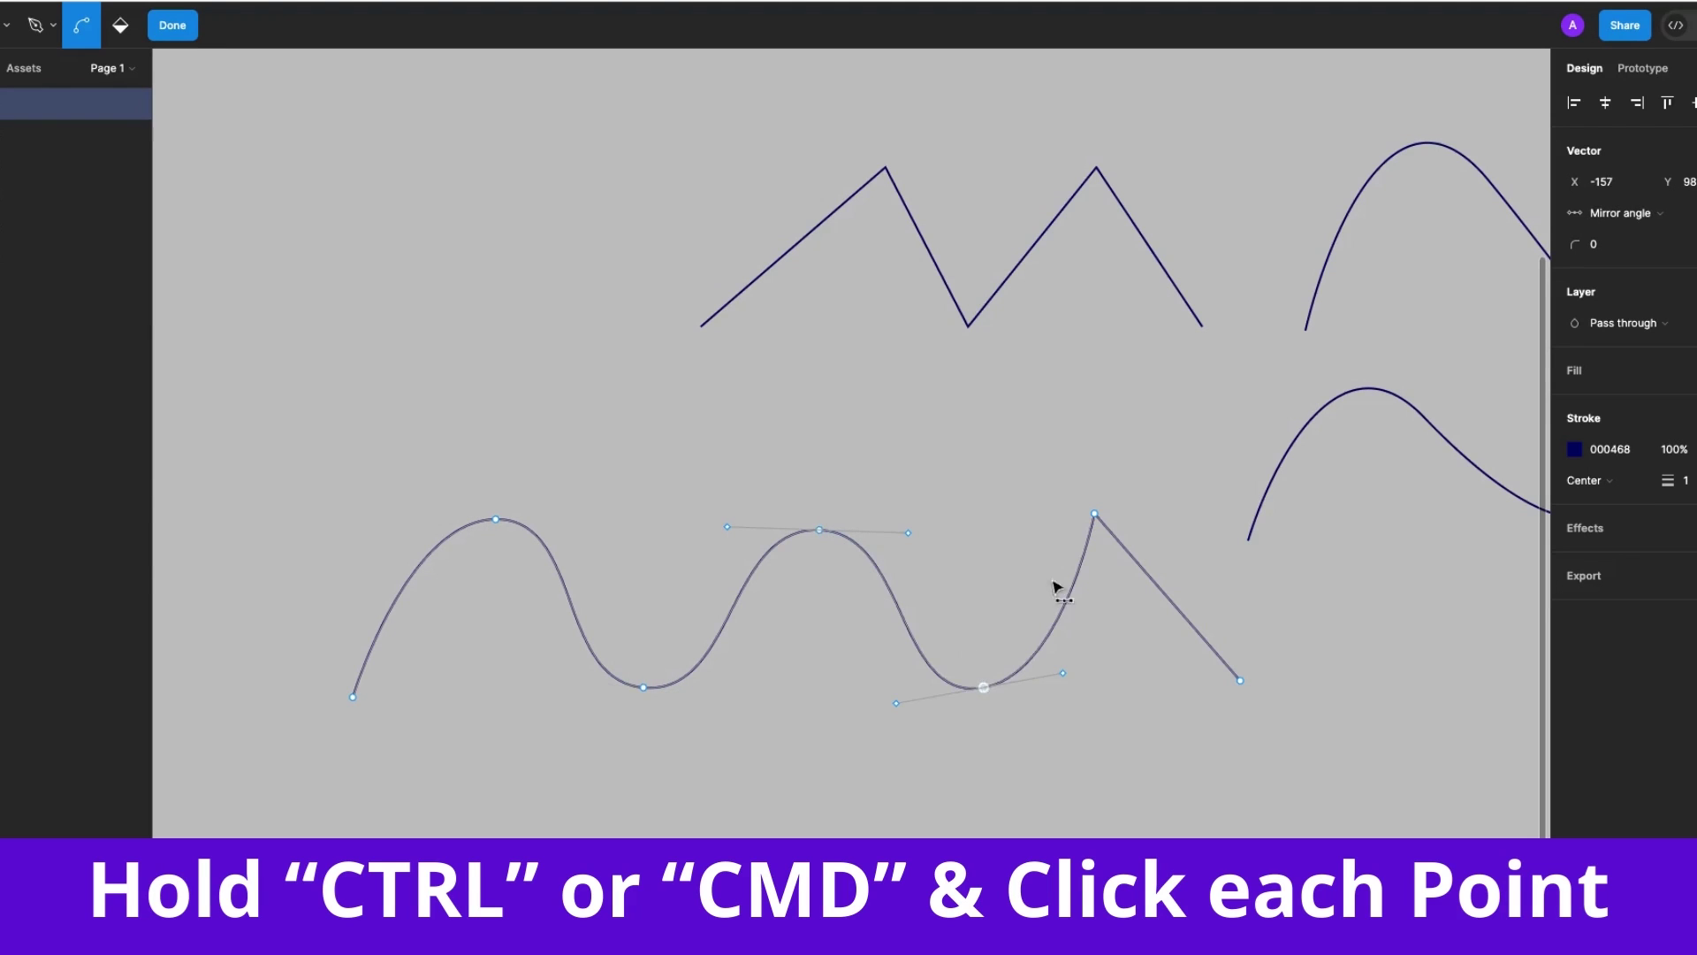
{"action": "left_click", "coordinate": [1095, 514], "text": "ctrl"}
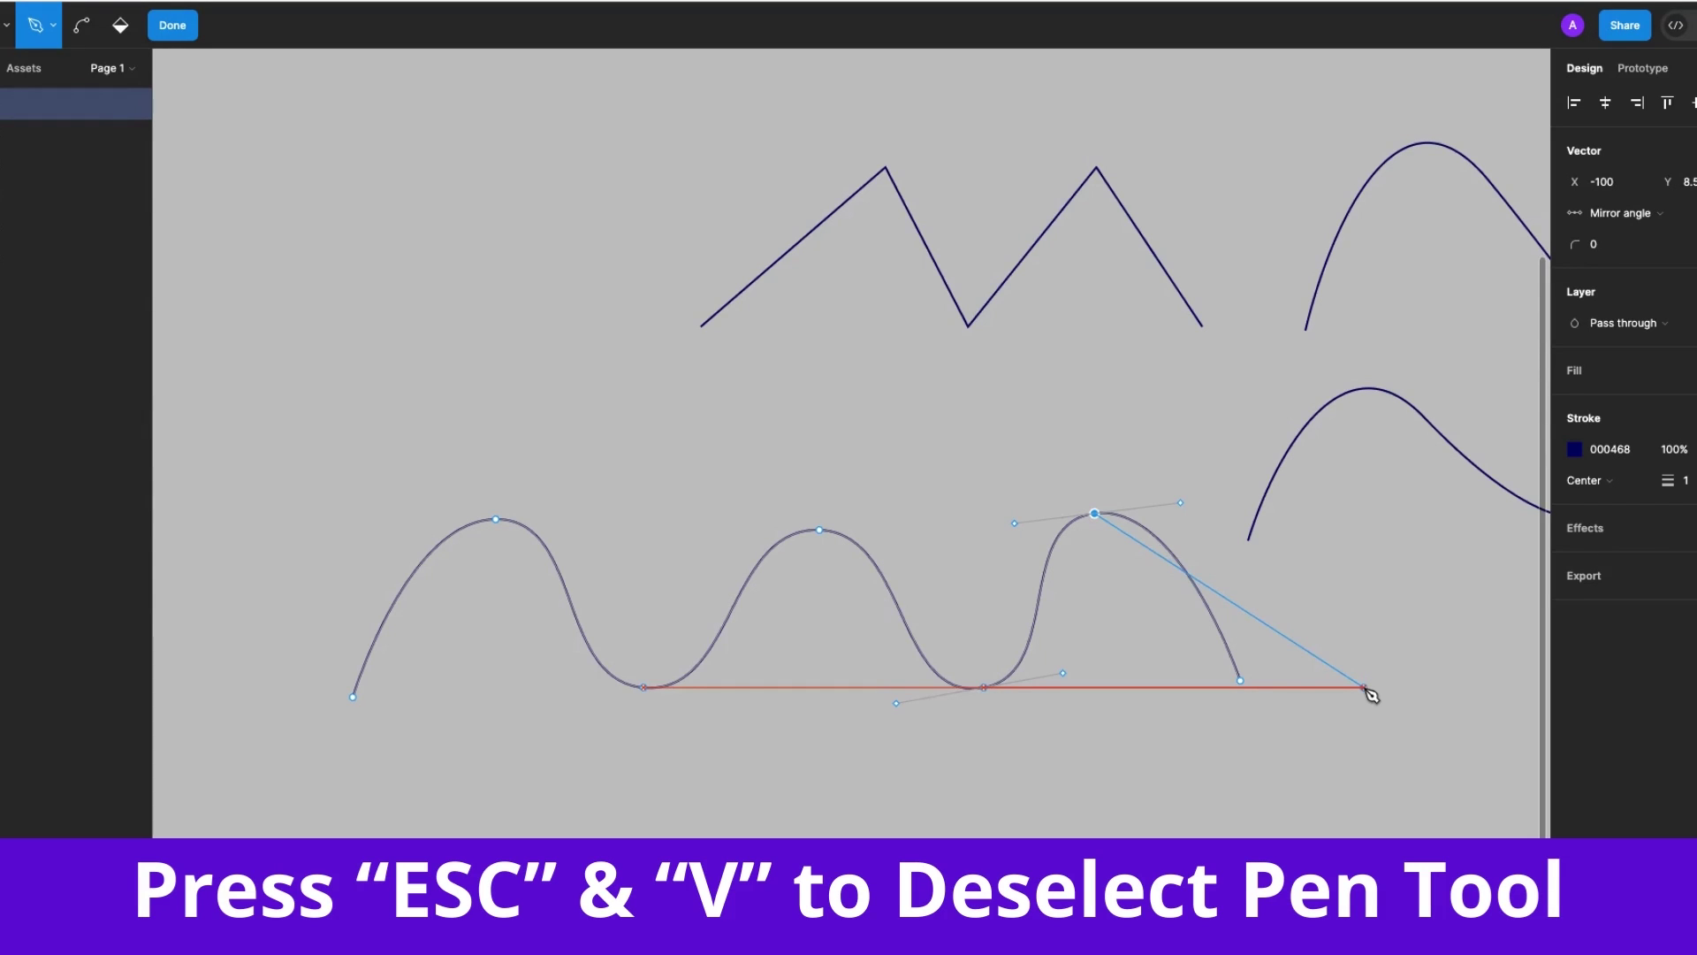
{"action": "key", "text": "Escape"}
{"action": "key", "text": "v"}
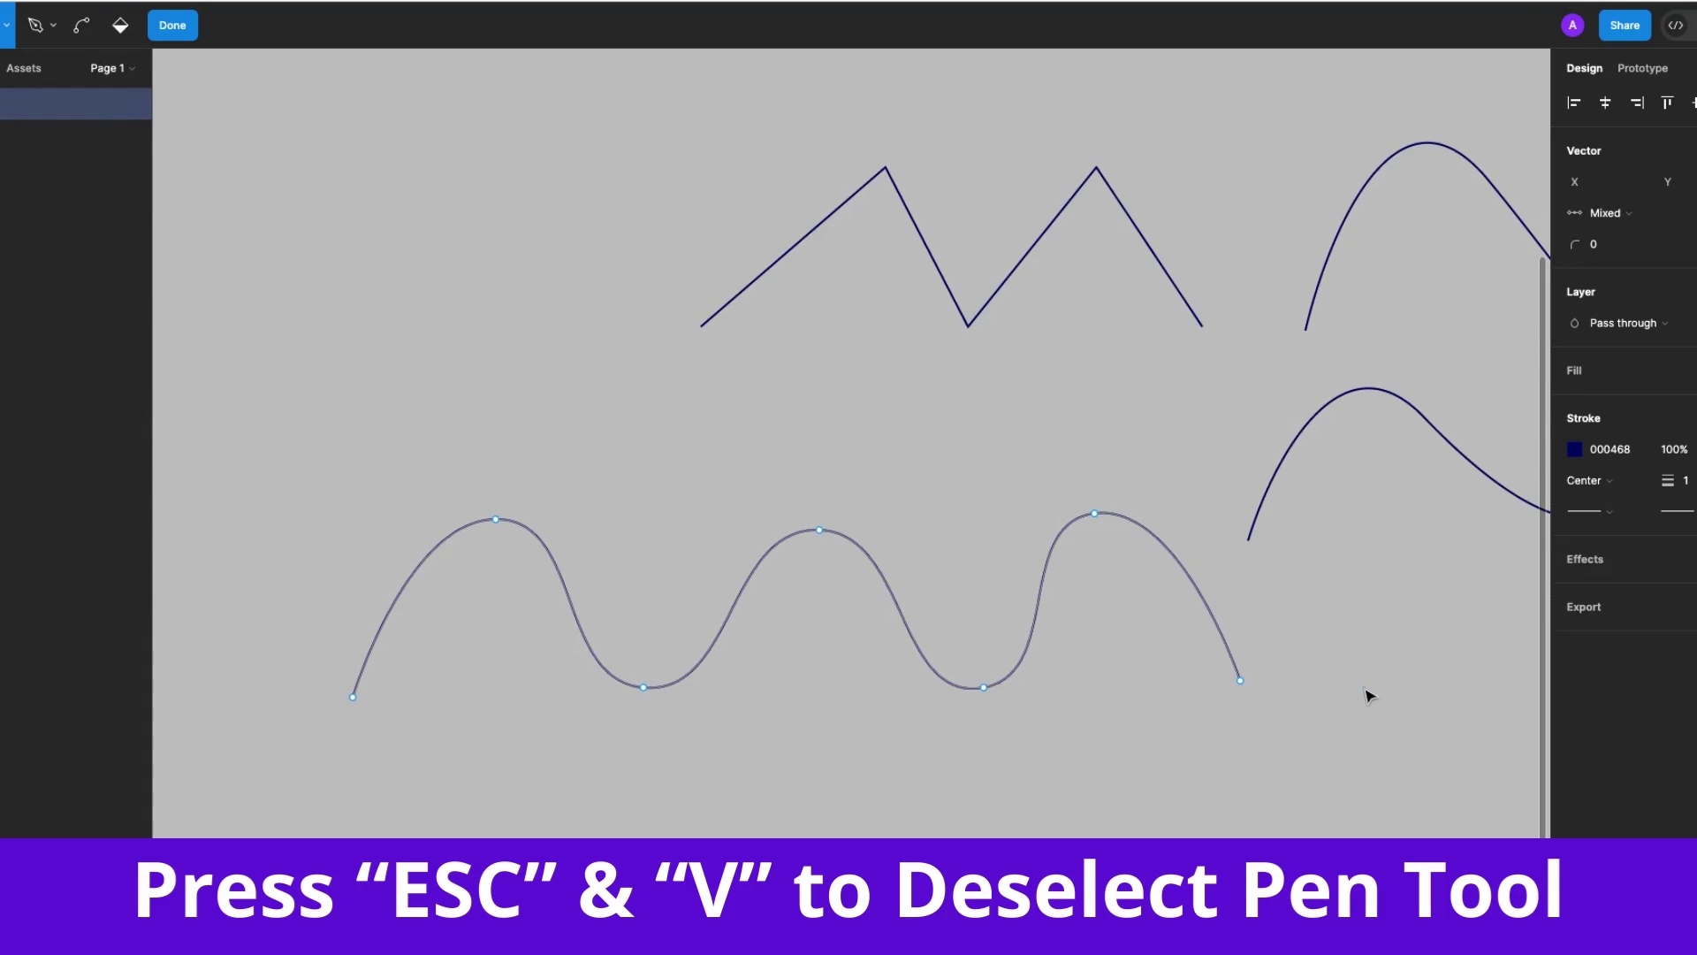
{"action": "key", "text": "Escape"}
Deselect the smoothed wave by clicking the empty canvas below it
{"action": "left_click", "coordinate": [587, 816]}
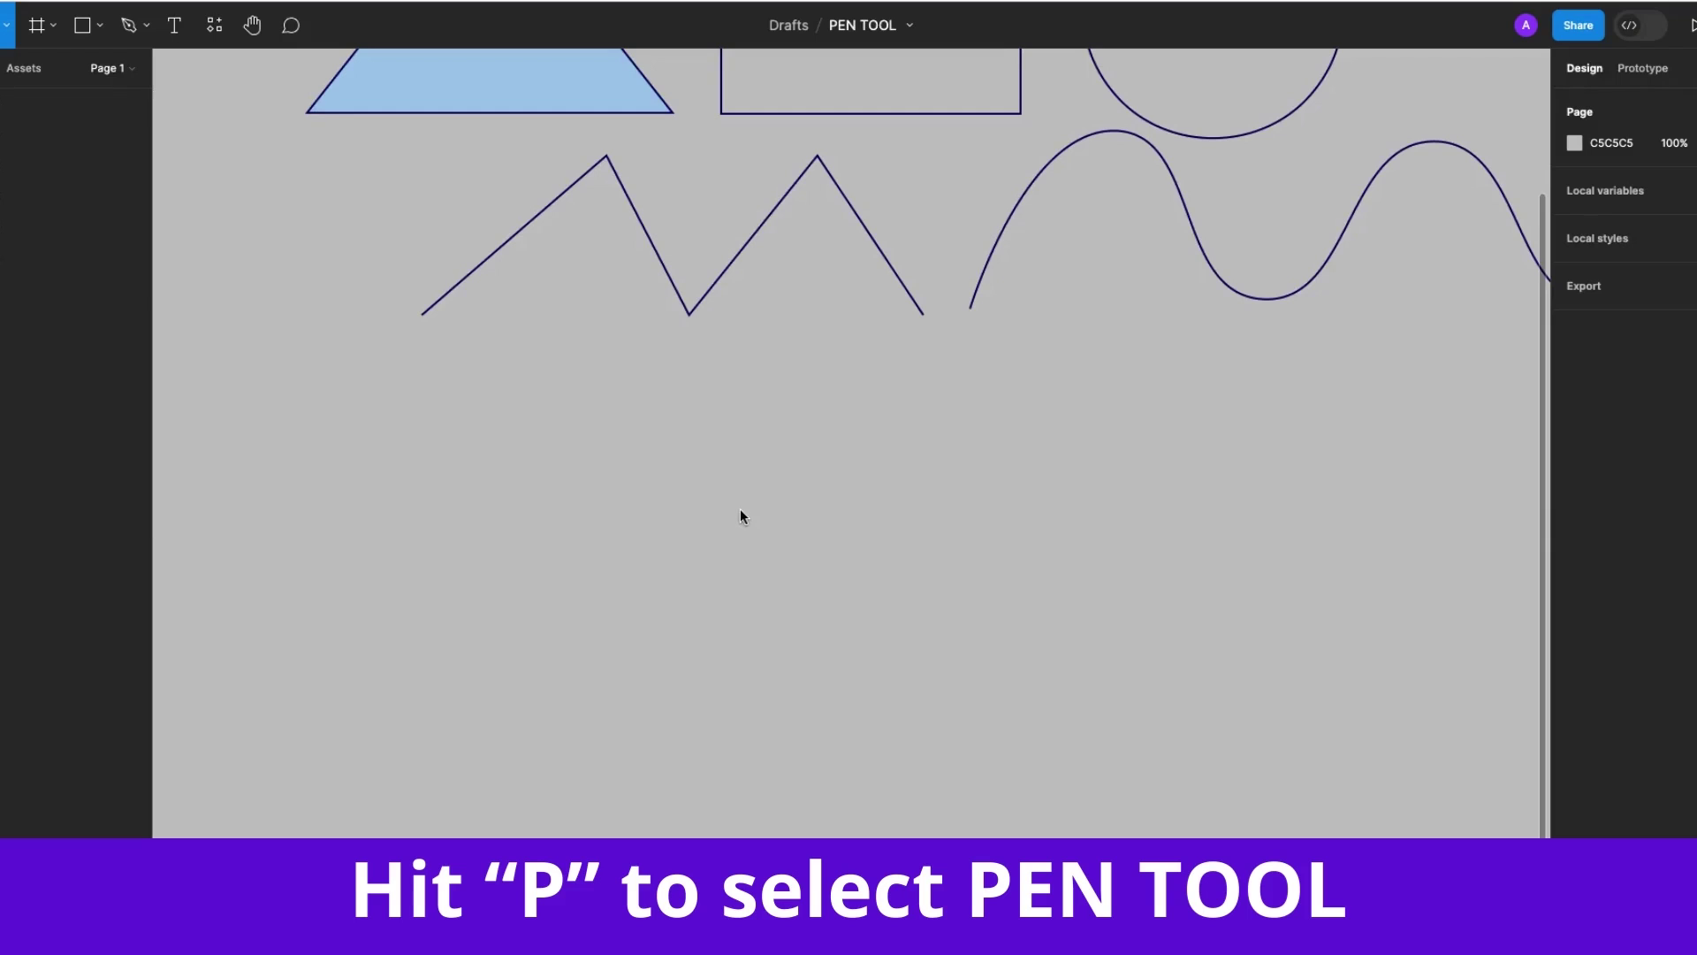
Draw a six-point zigzag with the Pen tool below the existing lines
{"action": "key", "text": "p"}
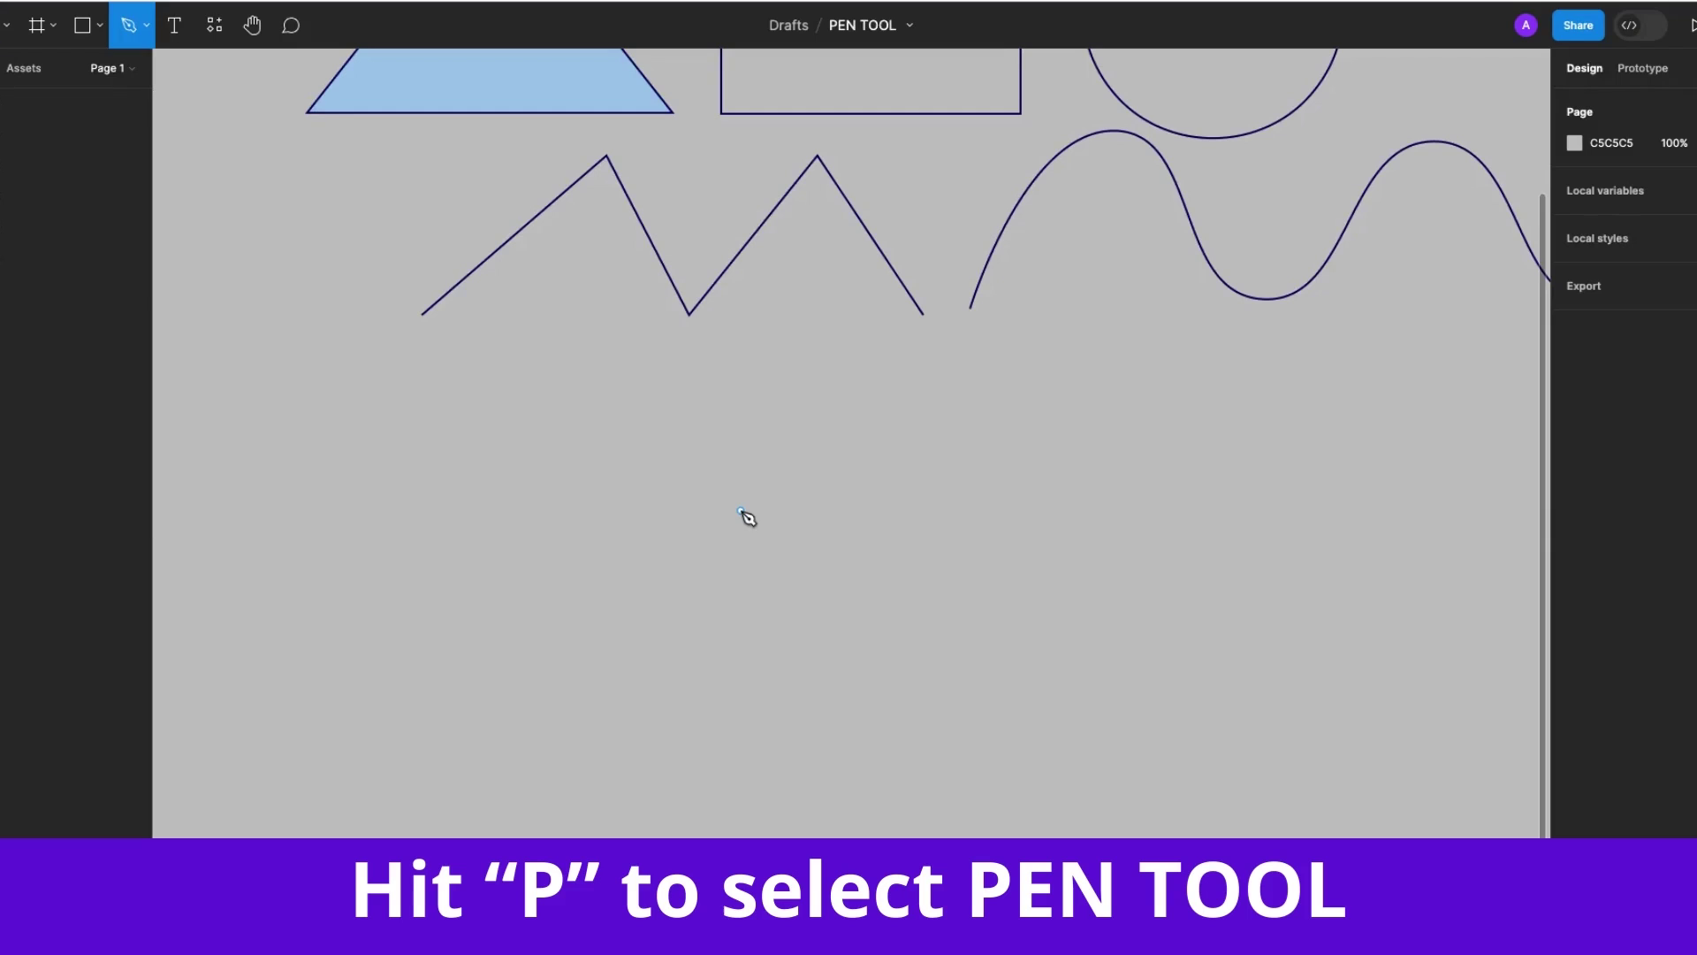
{"action": "left_click", "coordinate": [289, 597]}
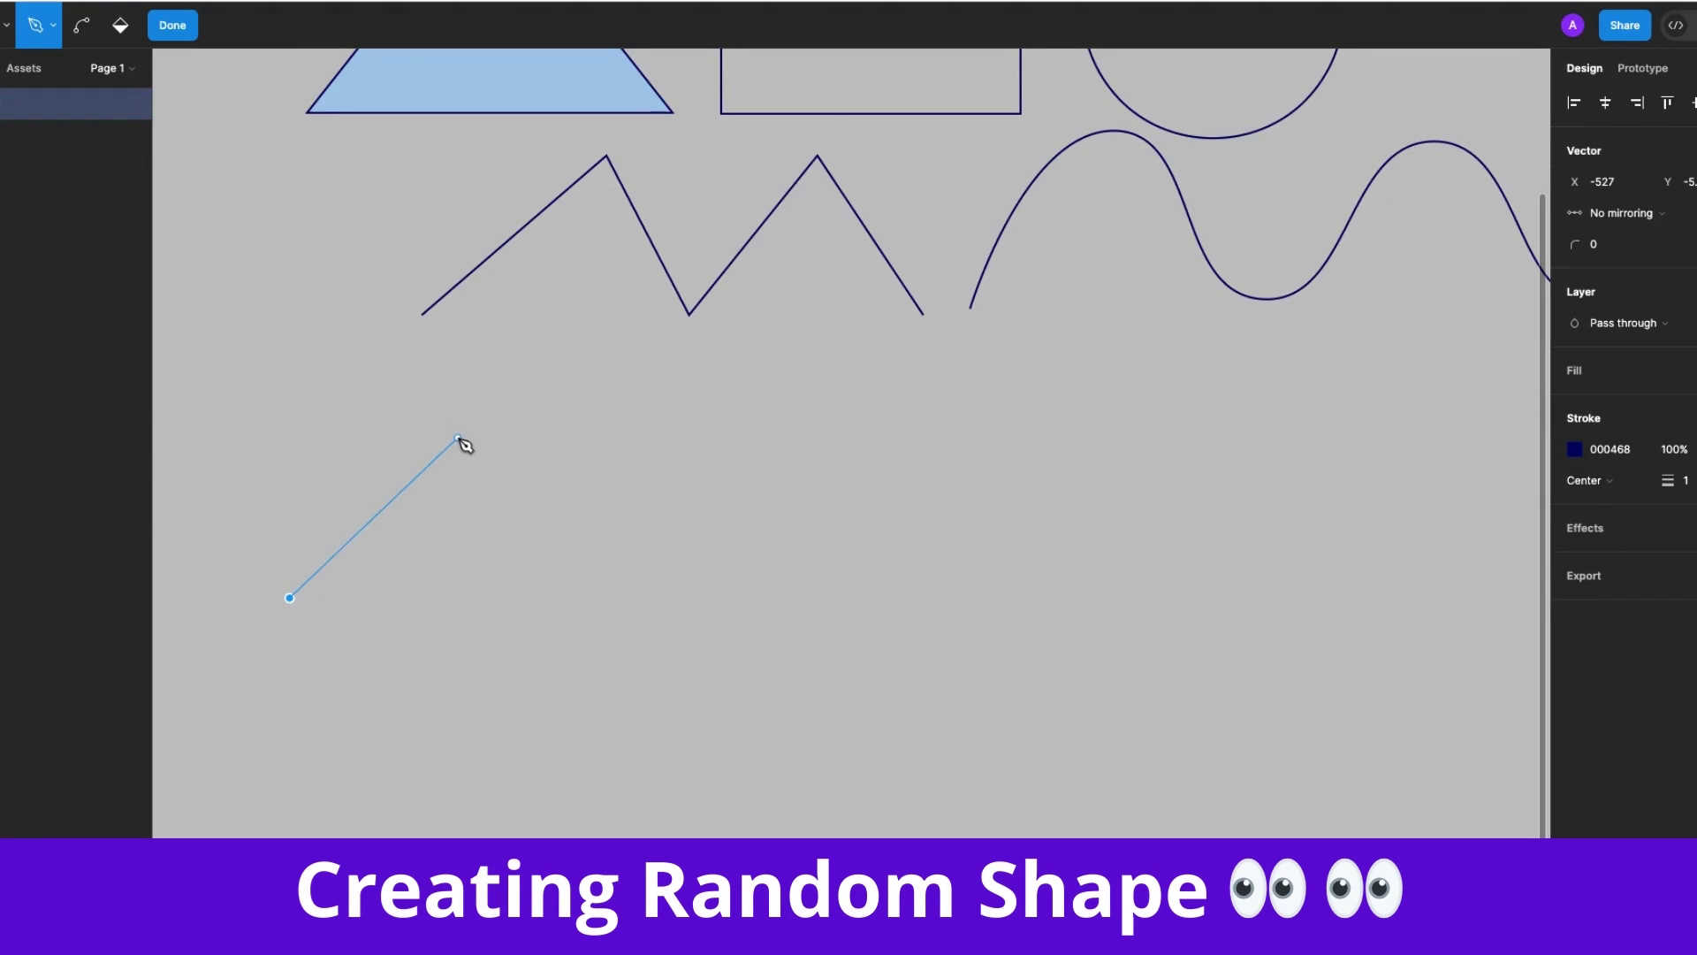
{"action": "left_click", "coordinate": [458, 438]}
{"action": "left_click", "coordinate": [665, 603]}
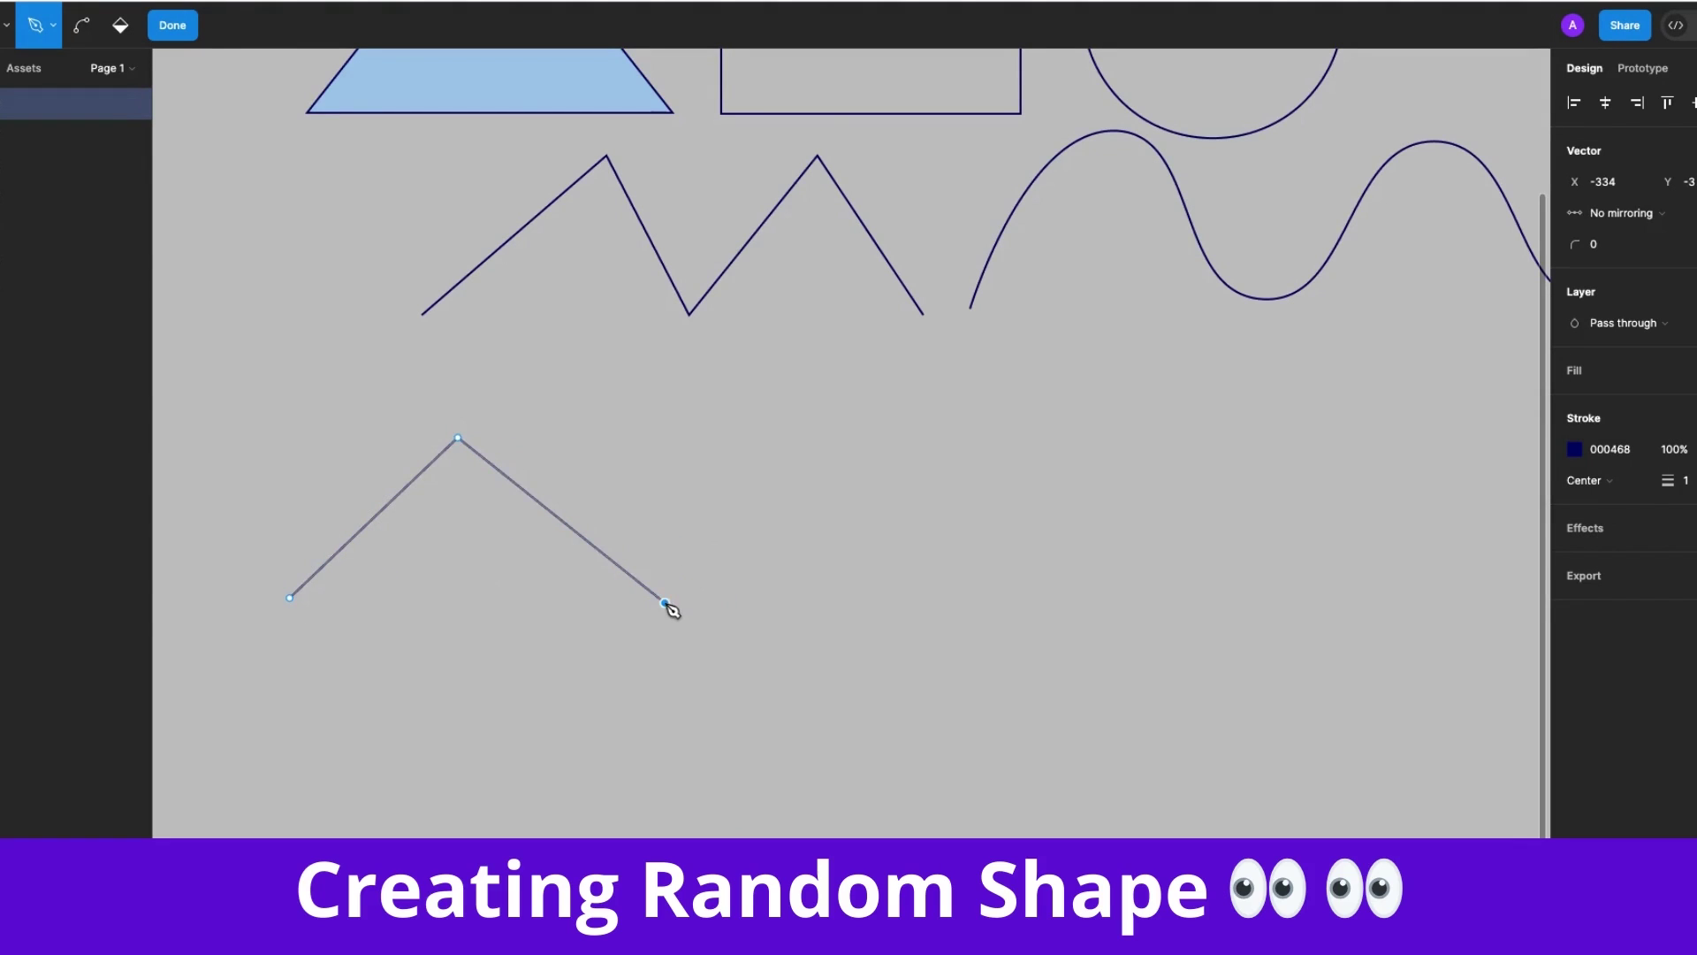
{"action": "left_click", "coordinate": [867, 459]}
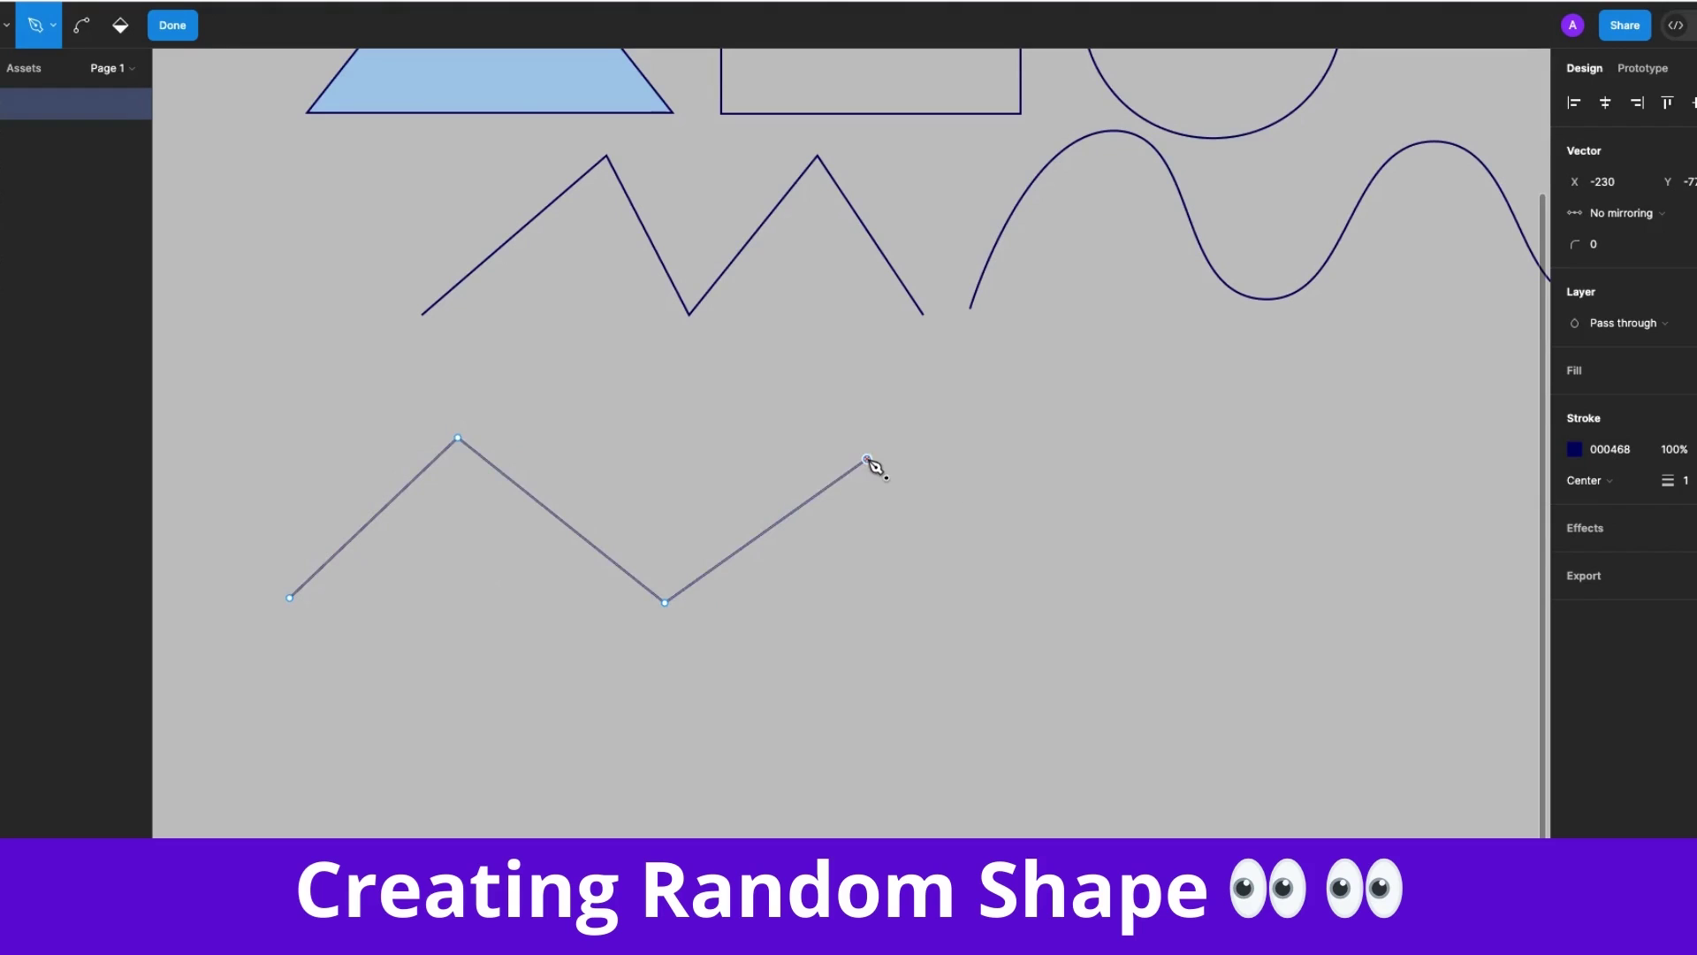
{"action": "left_click", "coordinate": [1036, 563]}
{"action": "left_click", "coordinate": [1271, 402]}
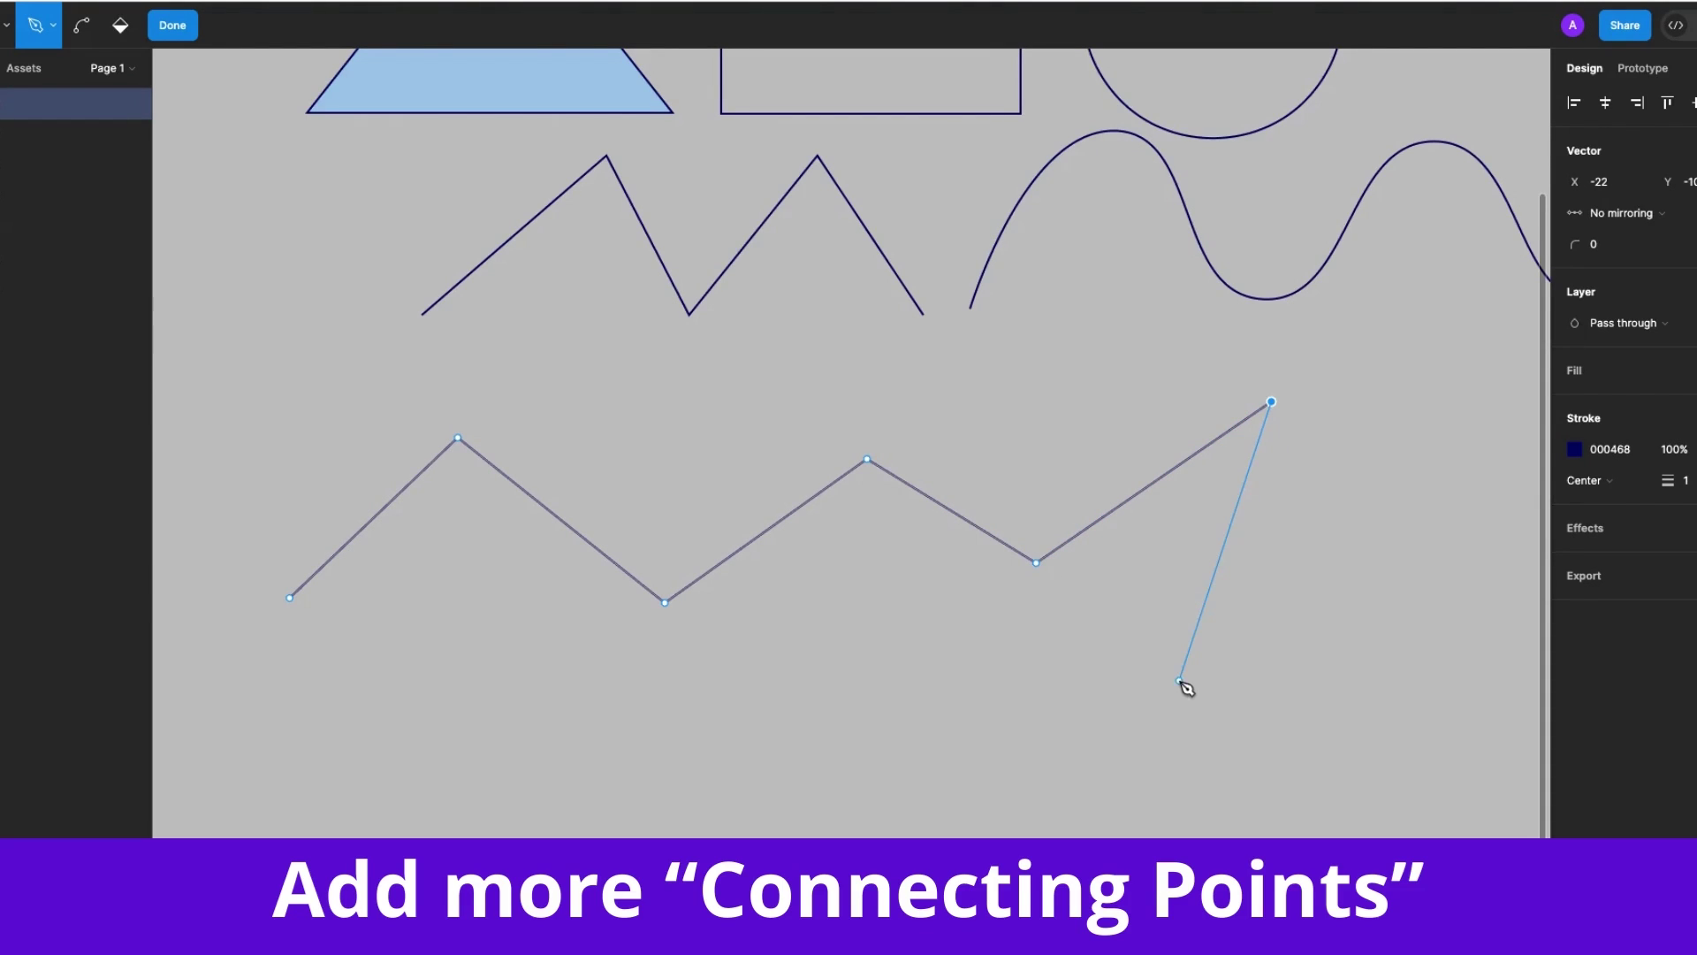
Join extra segments between the anchors and close the network on its start point, about 505×188
{"action": "left_click", "coordinate": [1157, 746]}
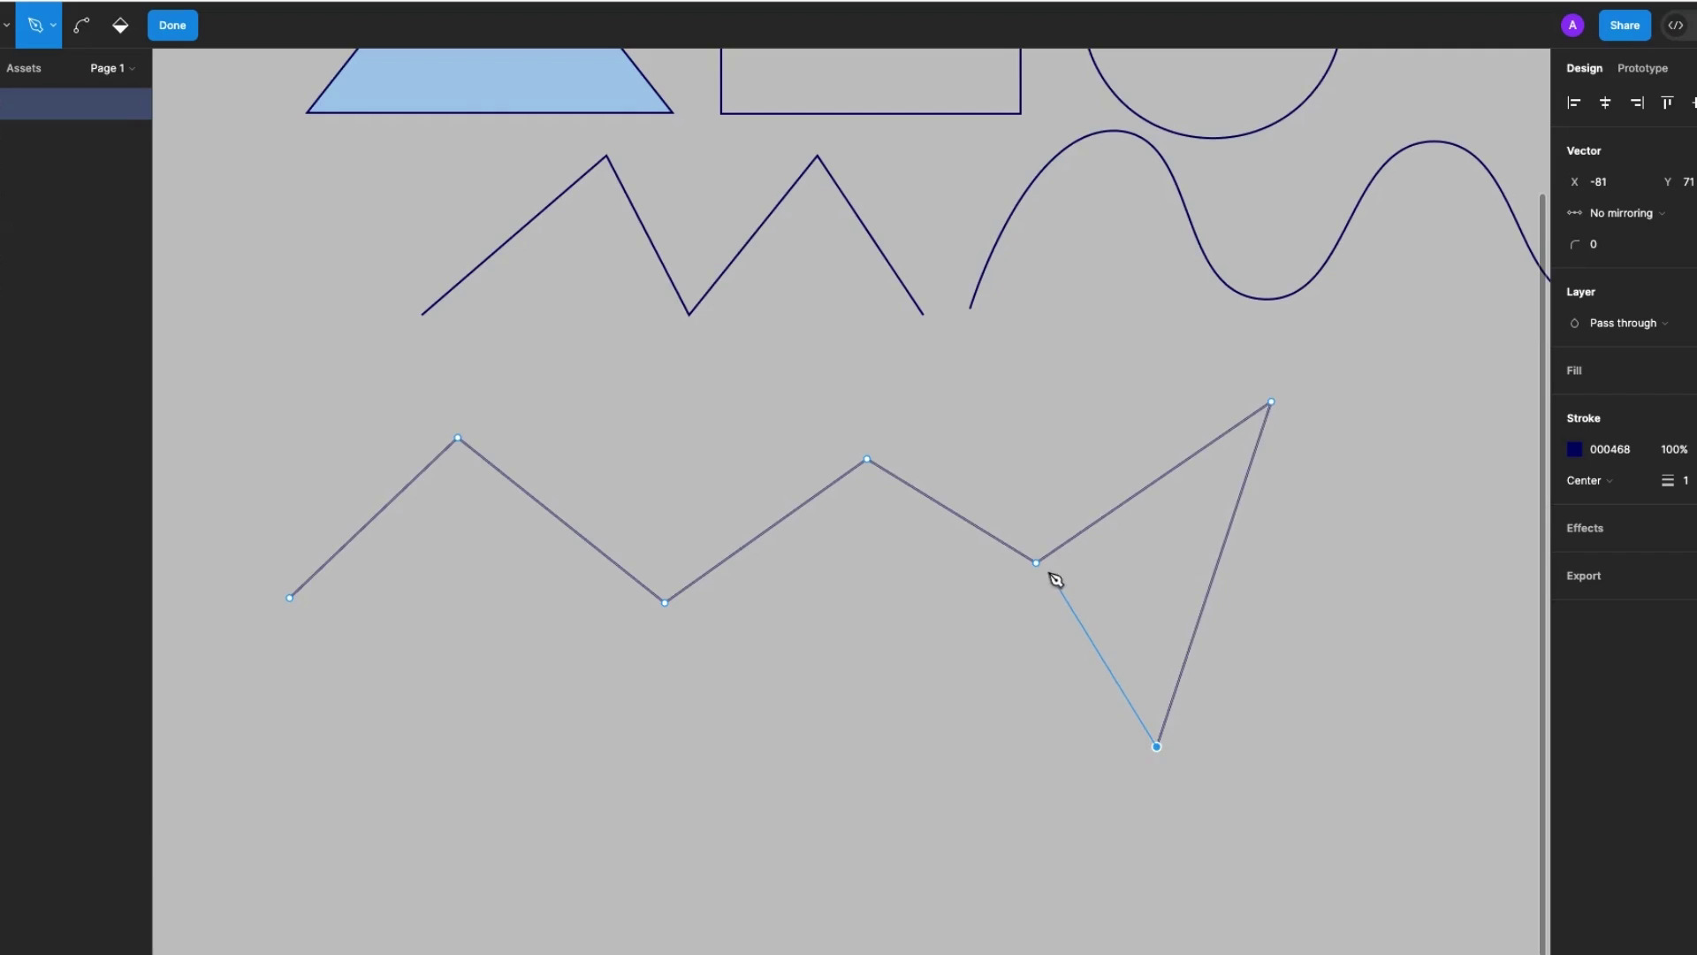
{"action": "left_click", "coordinate": [1037, 563]}
{"action": "left_click", "coordinate": [1037, 563]}
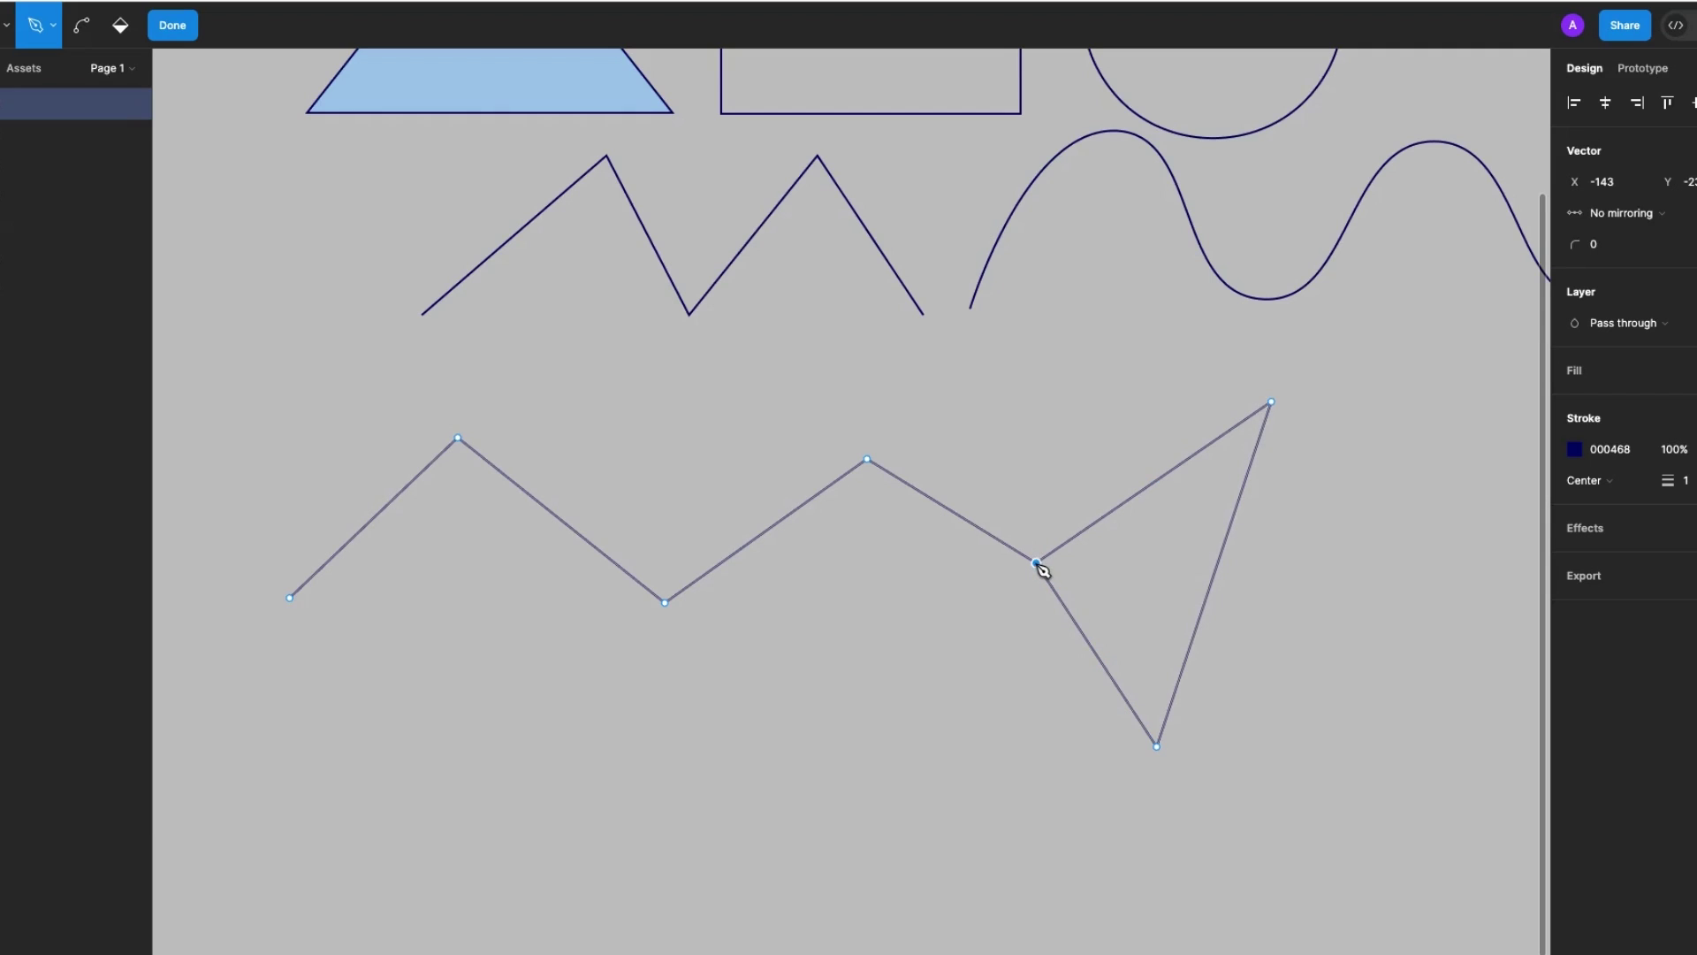
{"action": "left_click", "coordinate": [774, 757]}
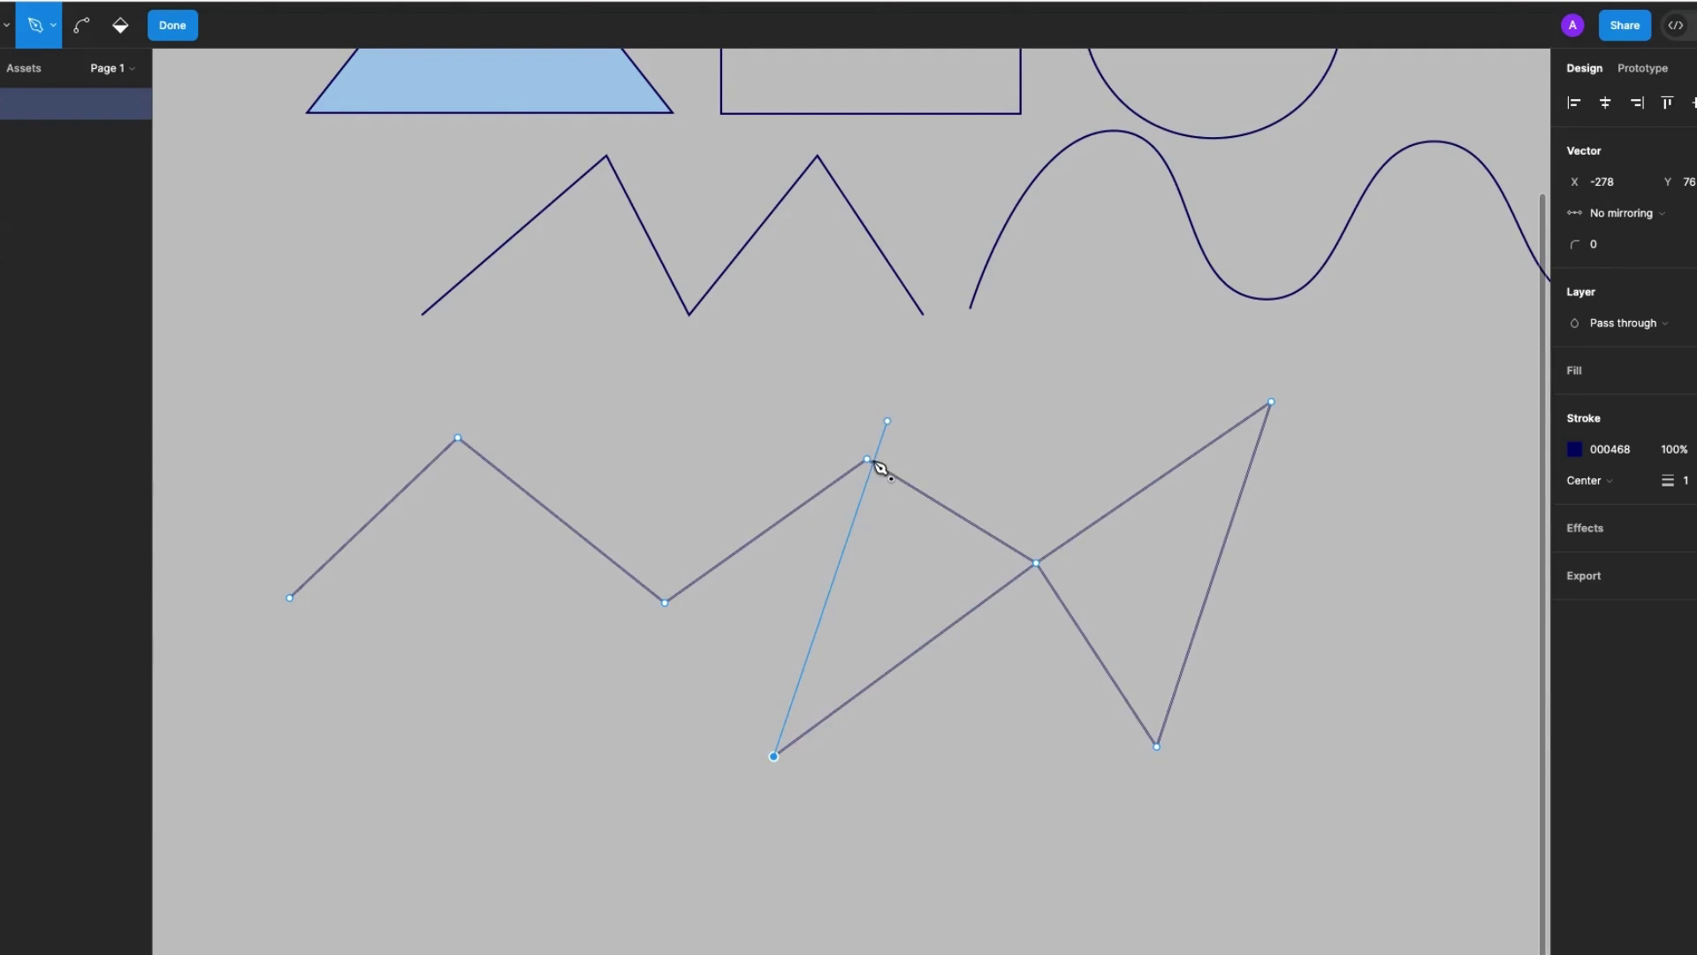
{"action": "left_click", "coordinate": [867, 458]}
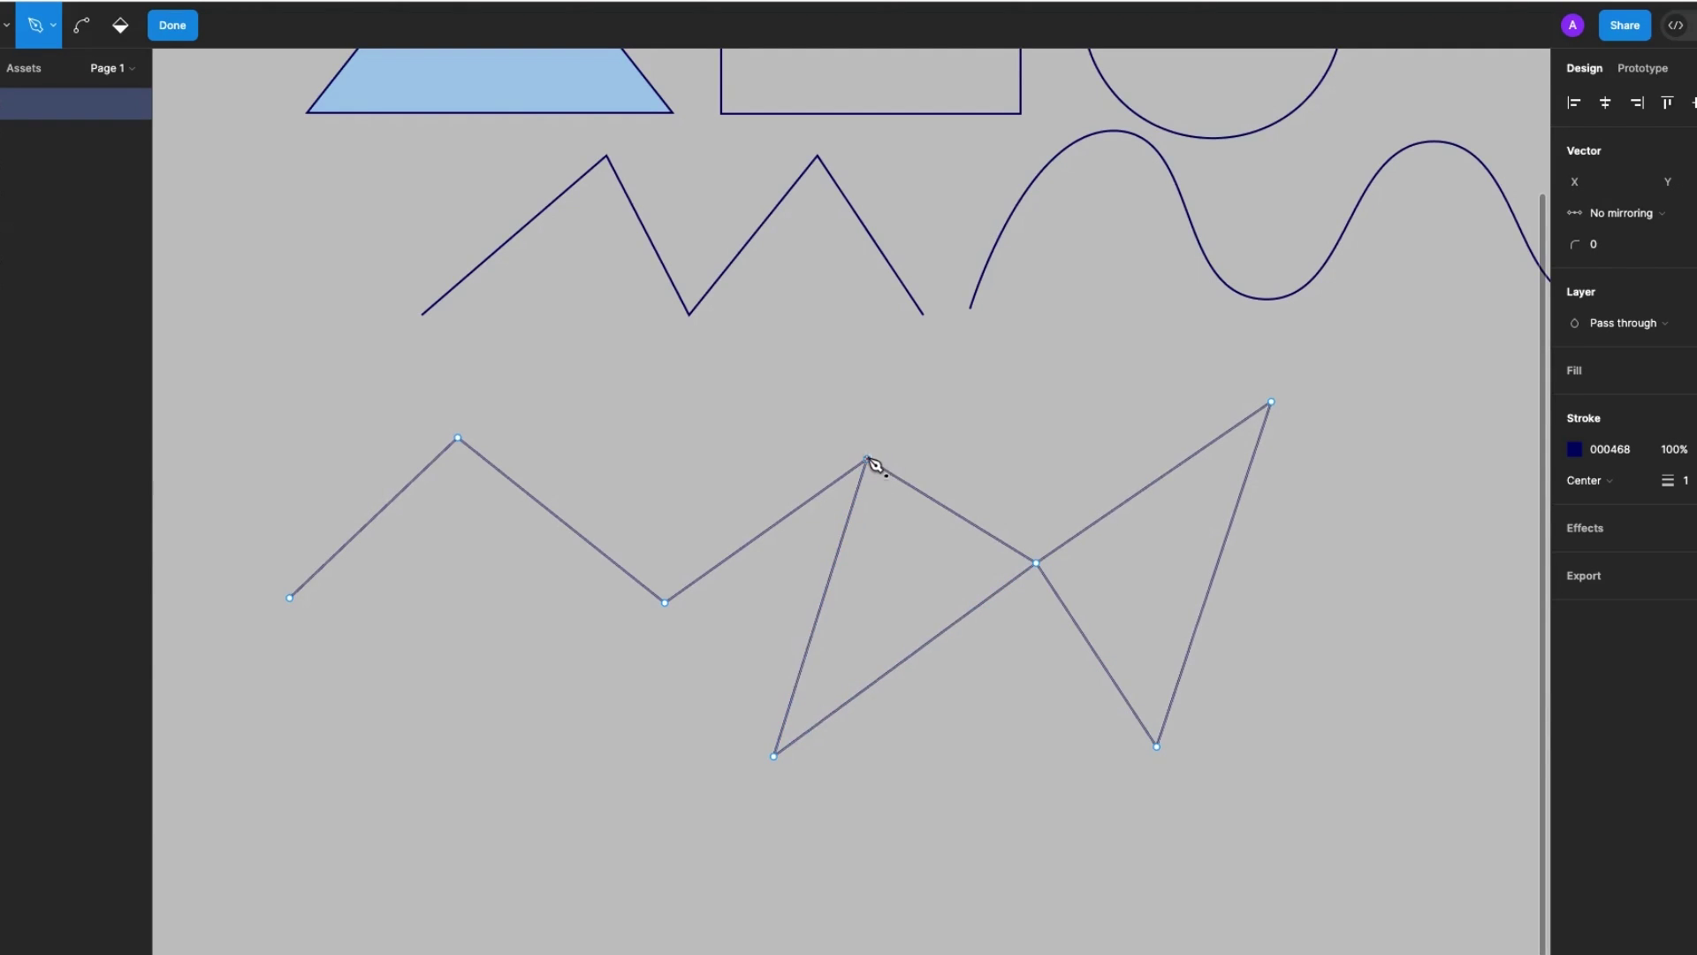
{"action": "left_click", "coordinate": [665, 603]}
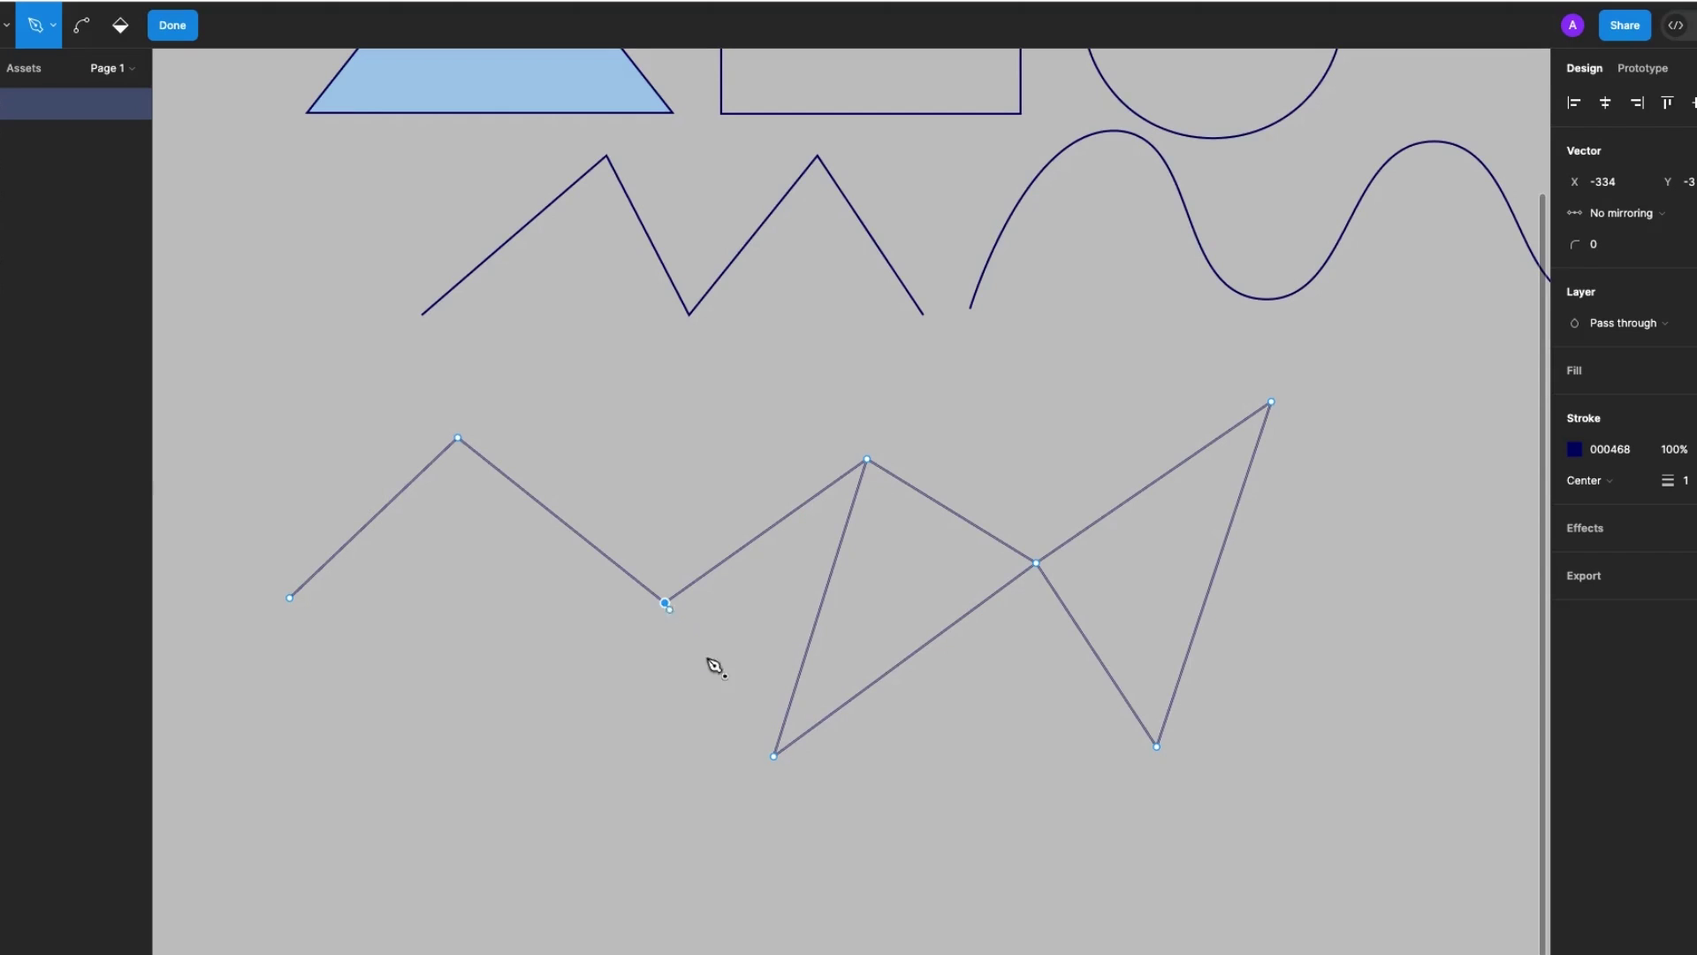
{"action": "left_click", "coordinate": [775, 758]}
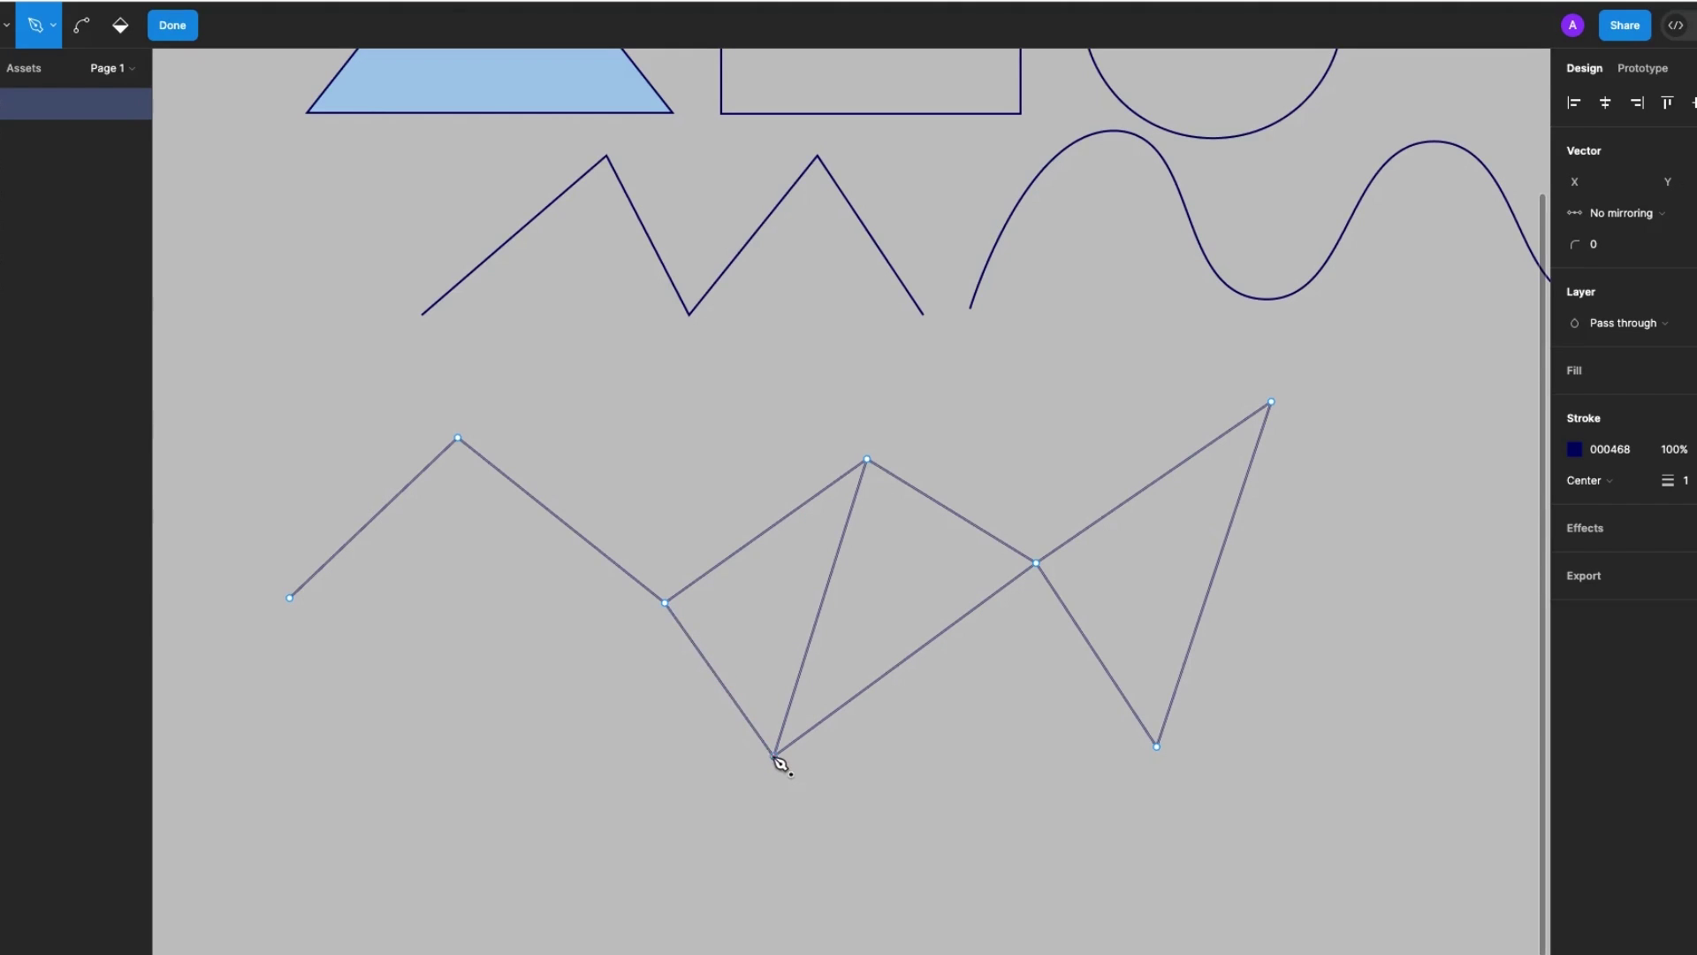
{"action": "left_click", "coordinate": [665, 603]}
{"action": "left_click", "coordinate": [341, 766]}
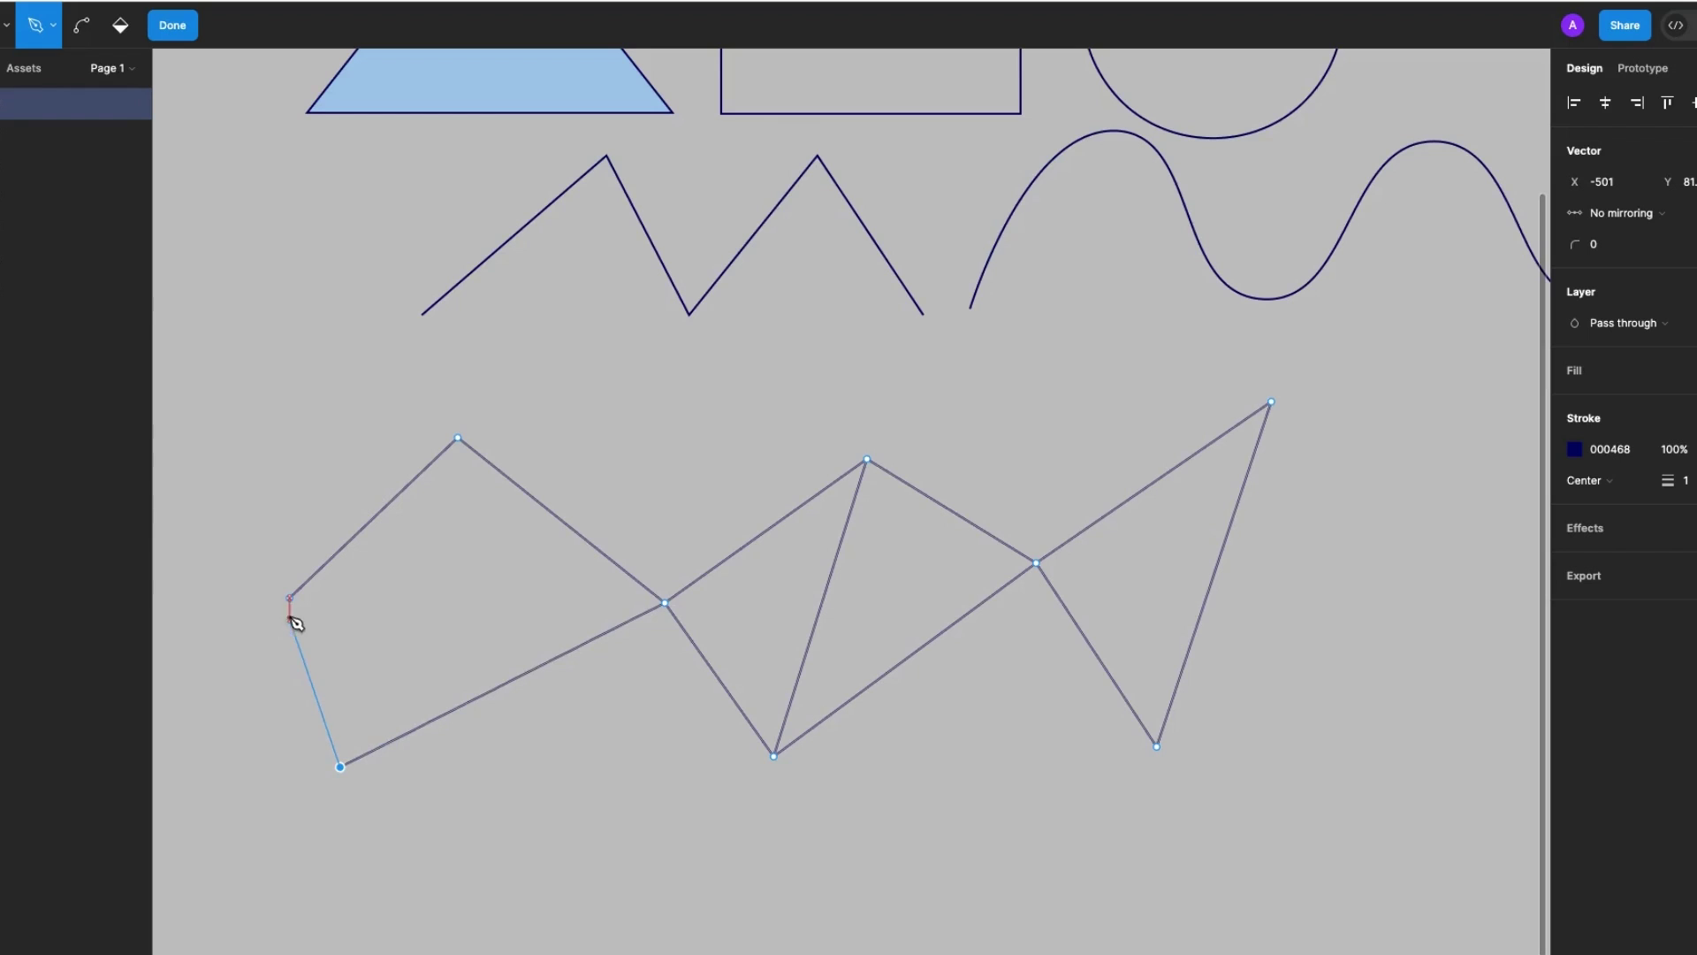
{"action": "left_click", "coordinate": [290, 598]}
{"action": "key", "text": "Escape"}
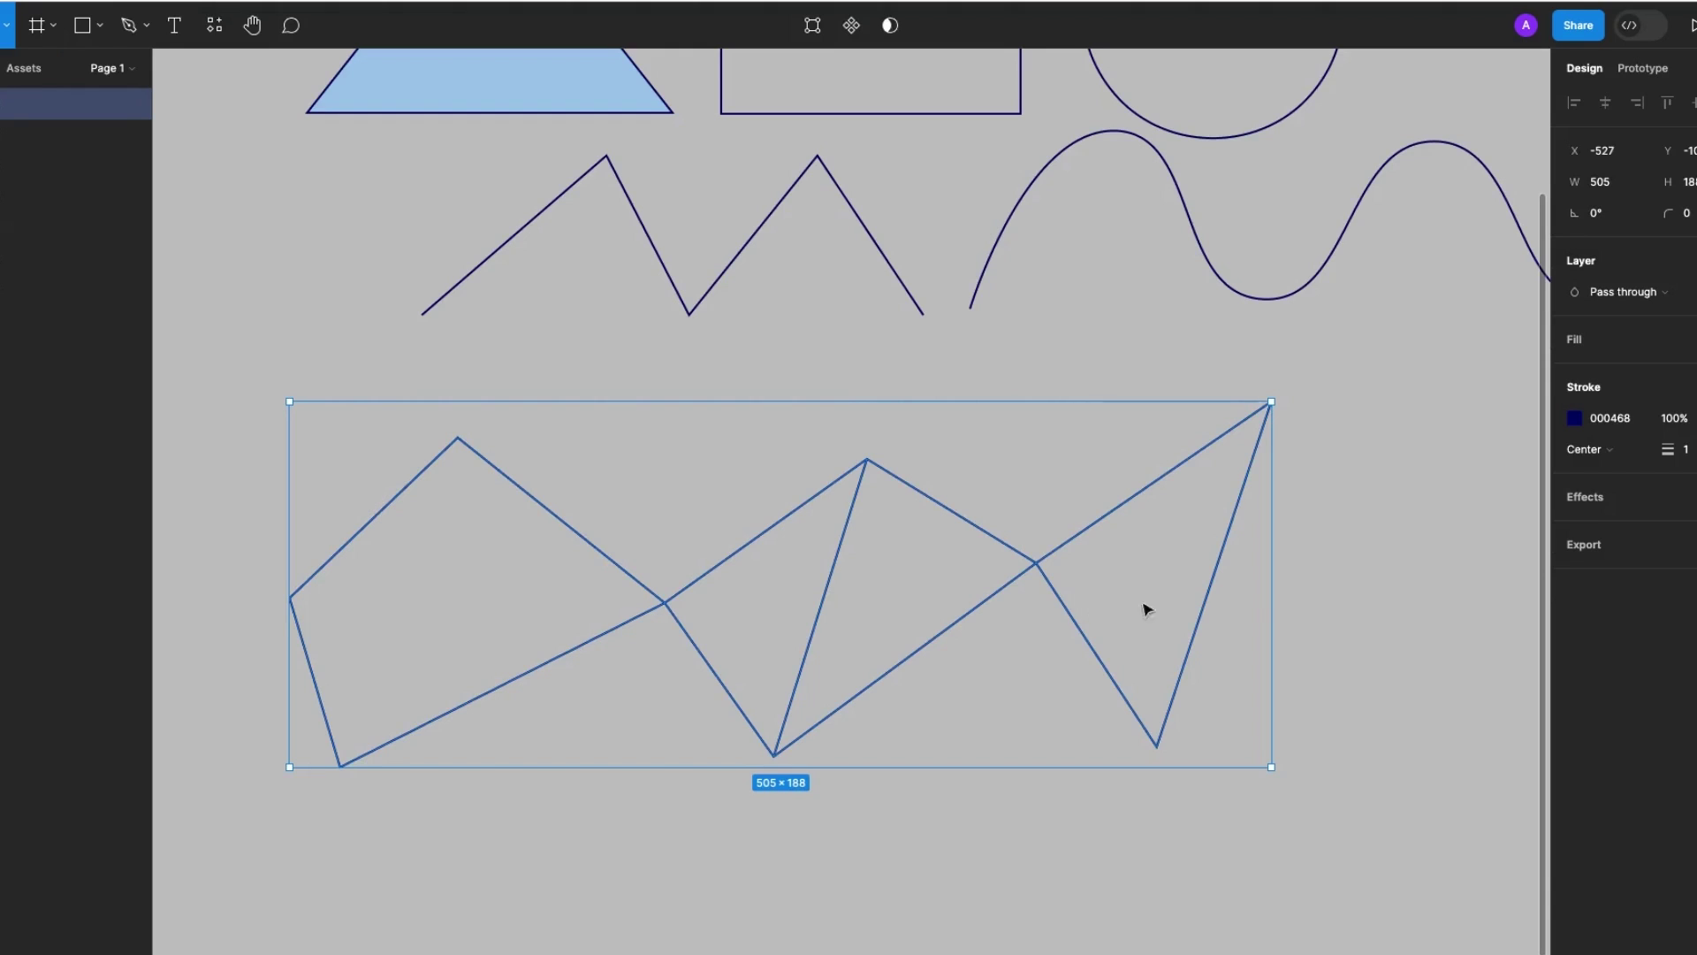
Fill the middle triangle of the vector network with grey D9D9D9 using the Paint bucket
{"action": "key", "text": "Return"}
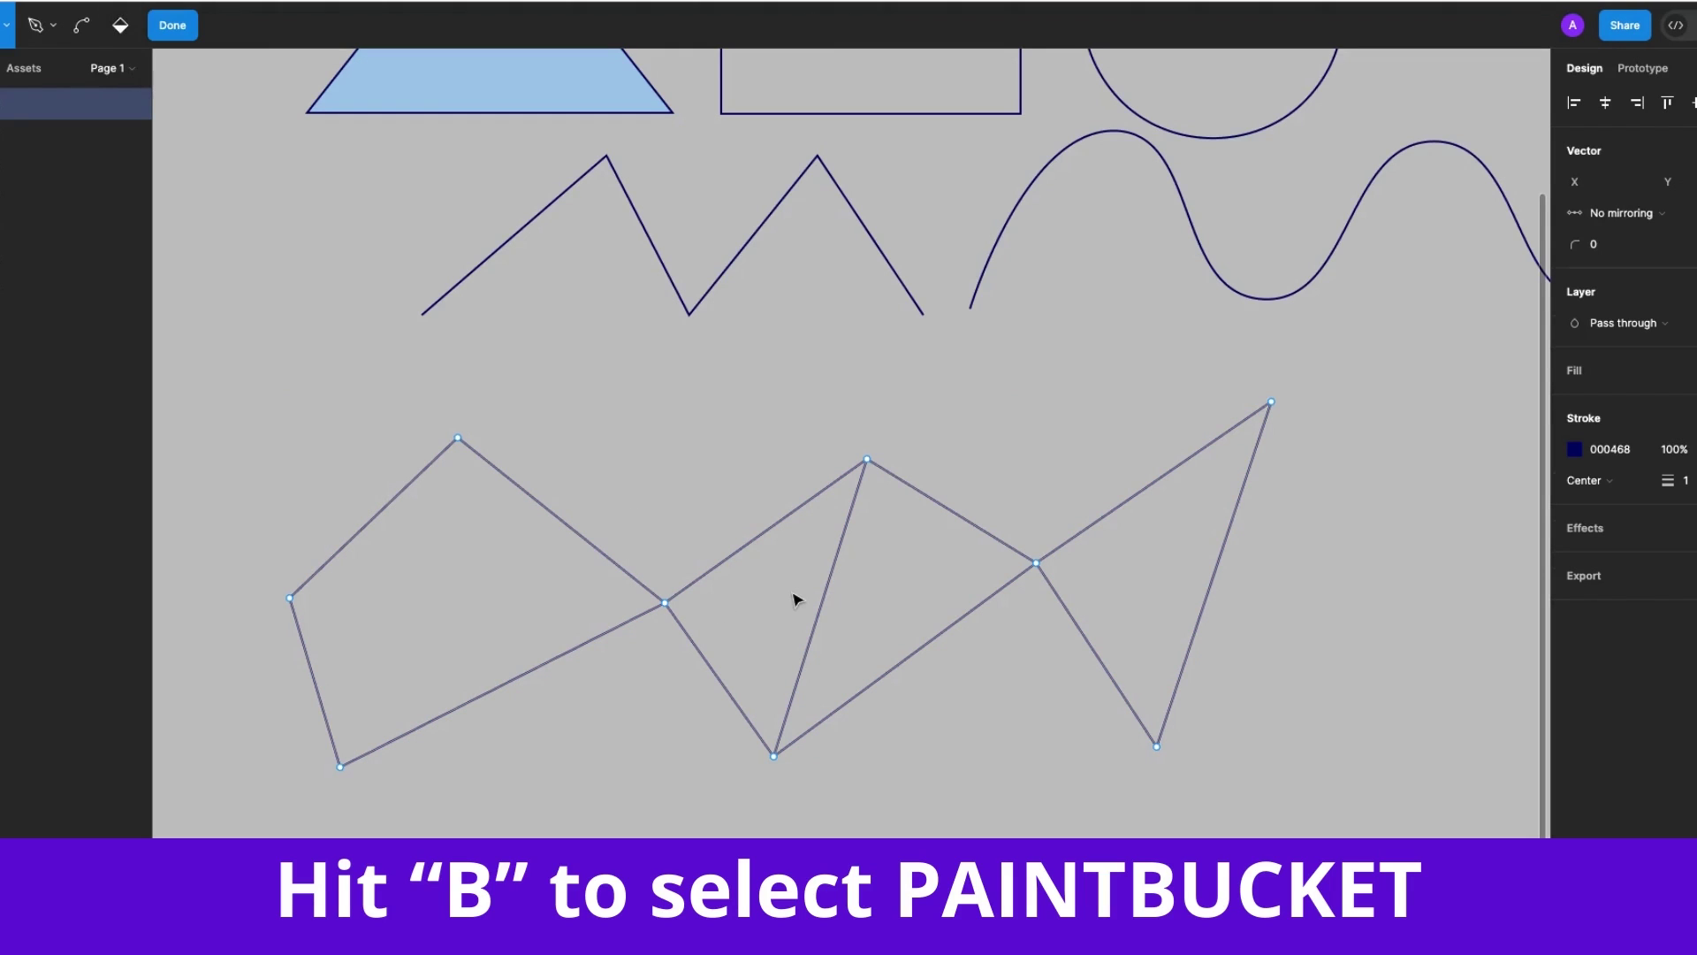
{"action": "key", "text": "b"}
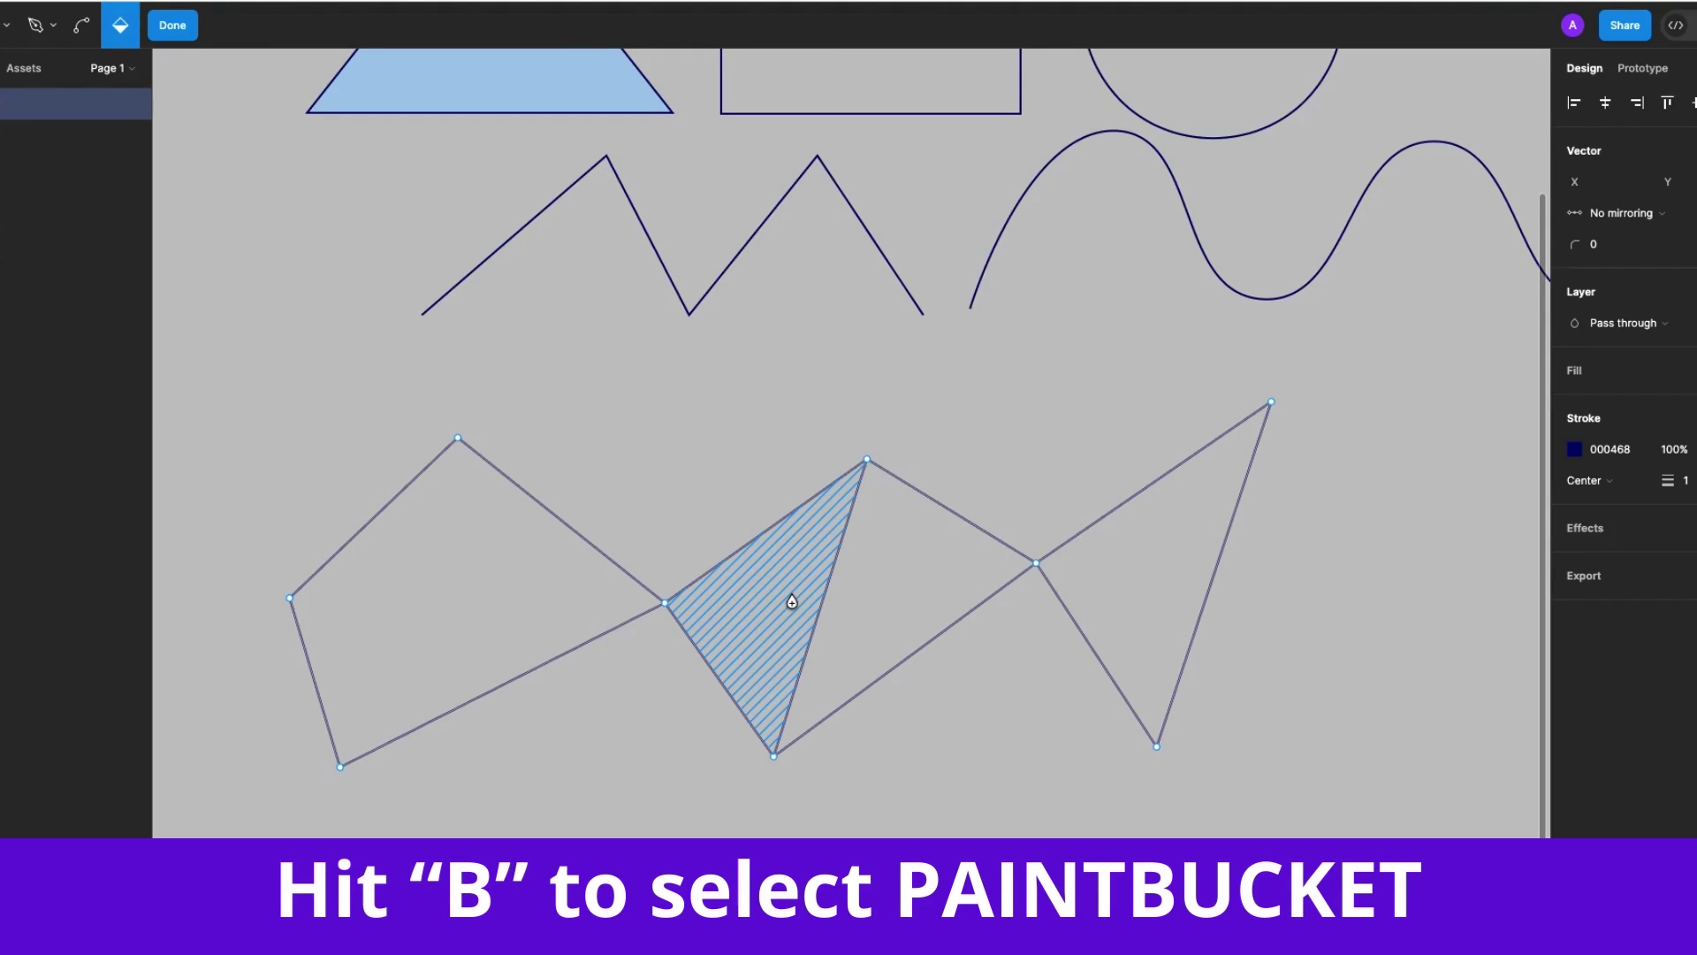
{"action": "left_click", "coordinate": [913, 584]}
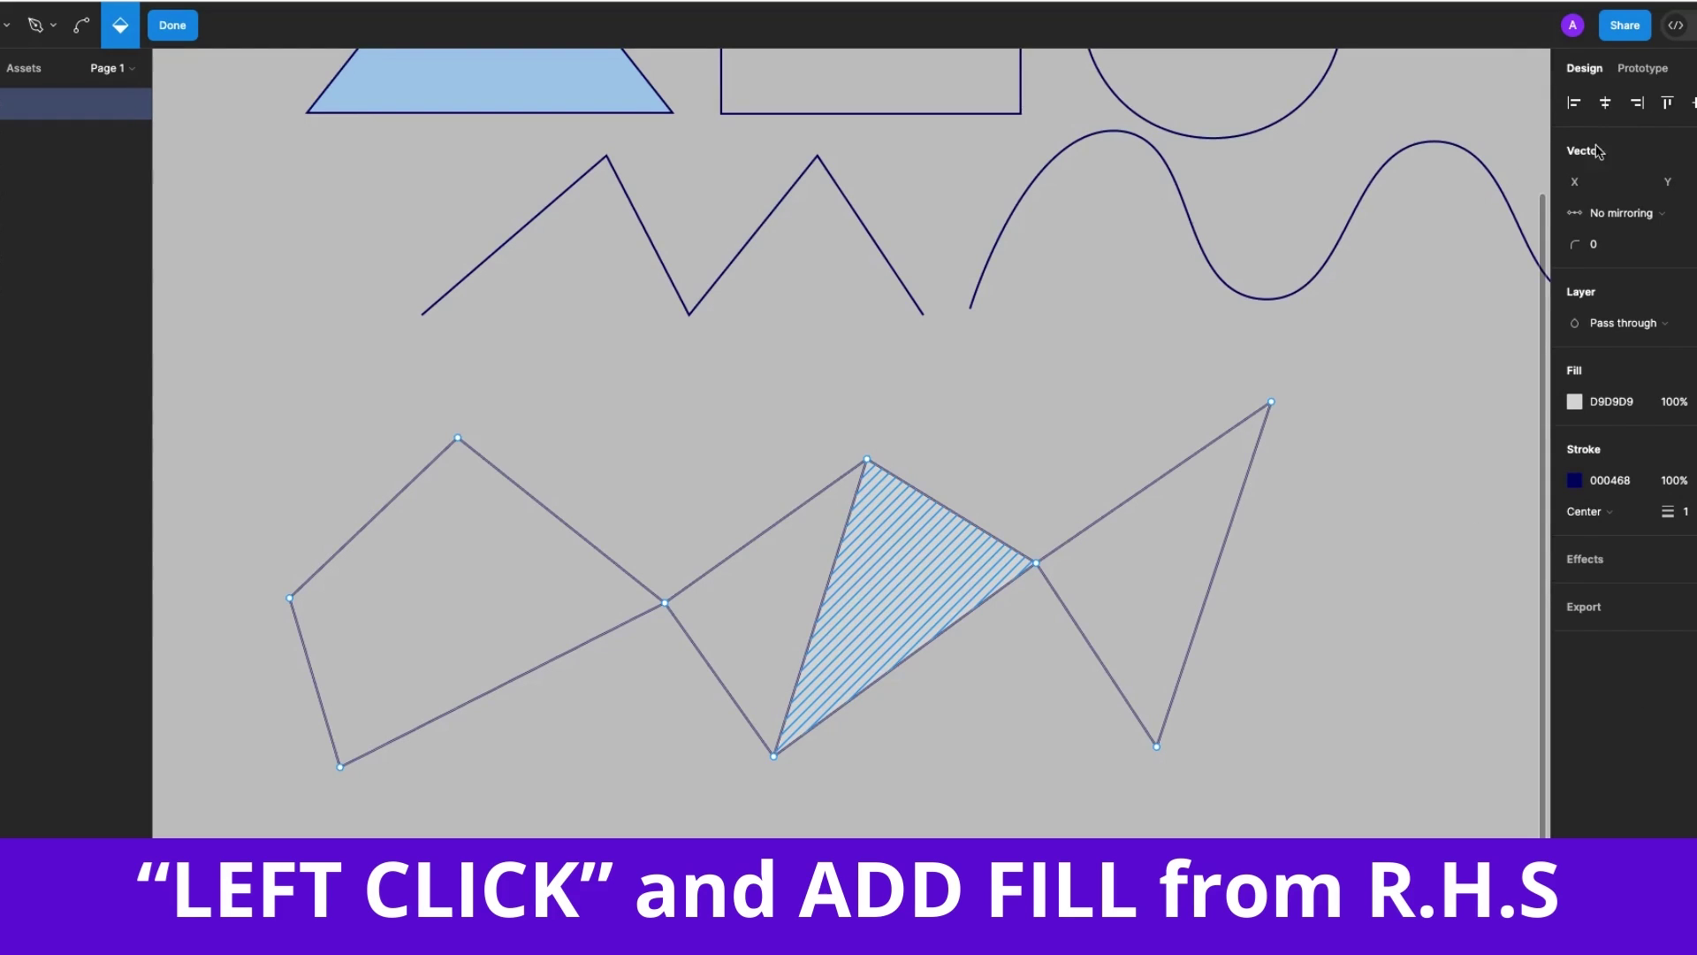
Colour the middle triangle pink F29696, the right triangle blue and the middle-left triangle green
{"action": "left_click", "coordinate": [1574, 402]}
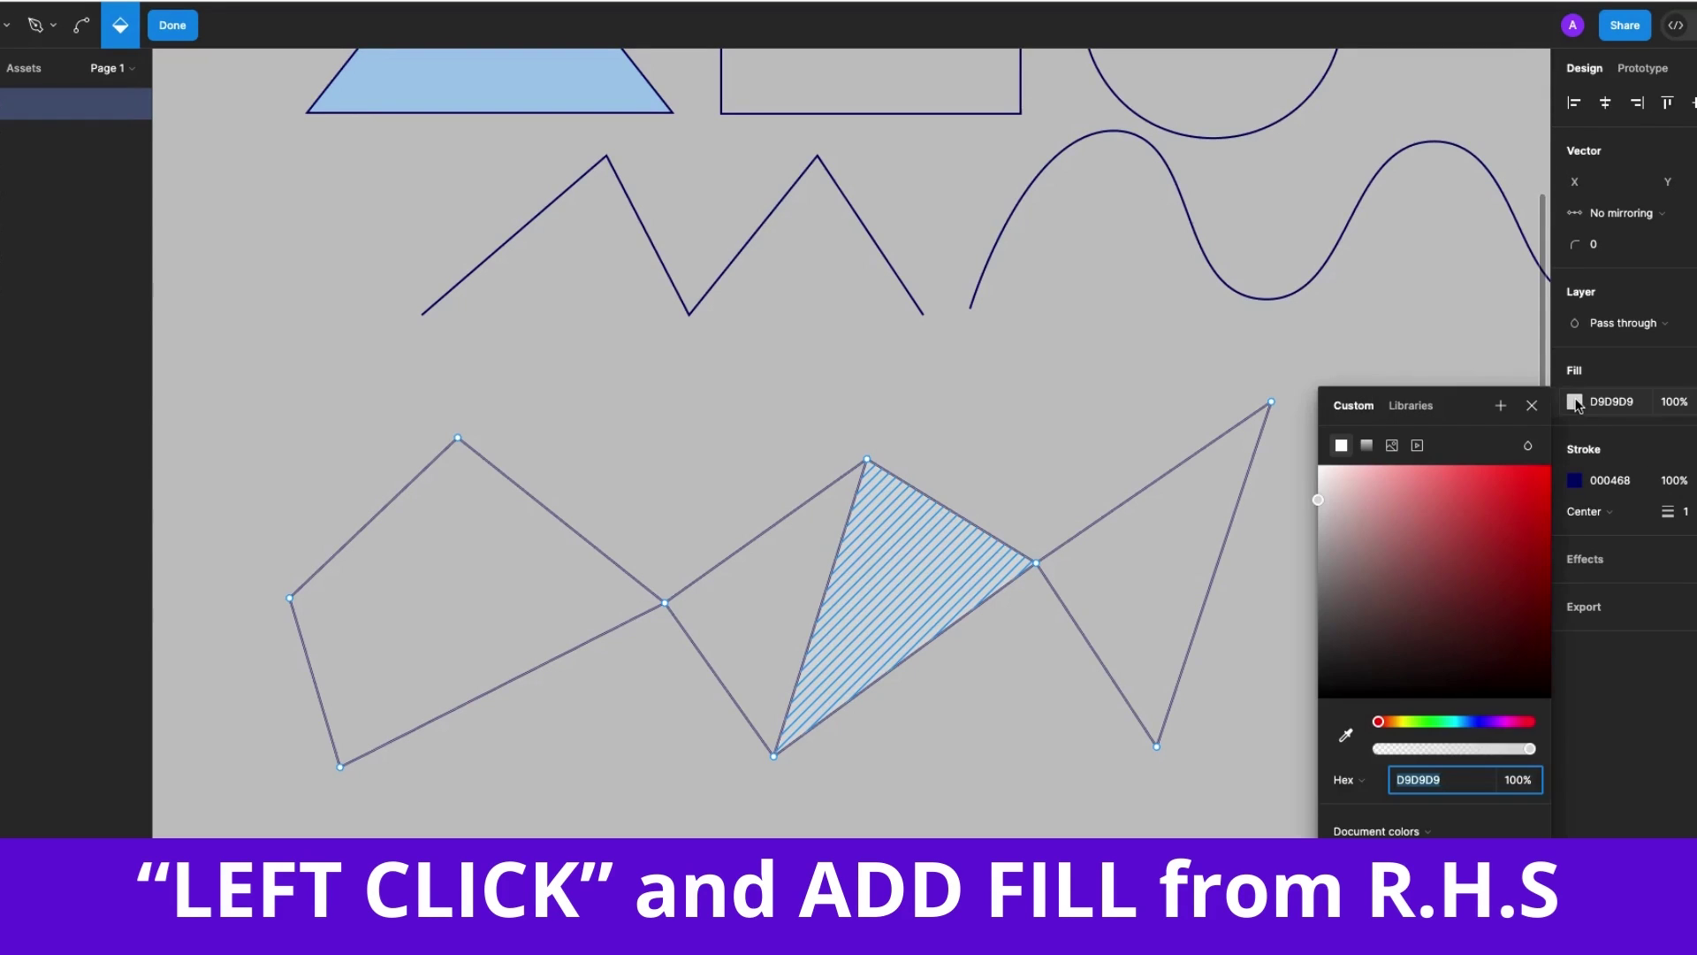
{"action": "left_click", "coordinate": [1407, 478]}
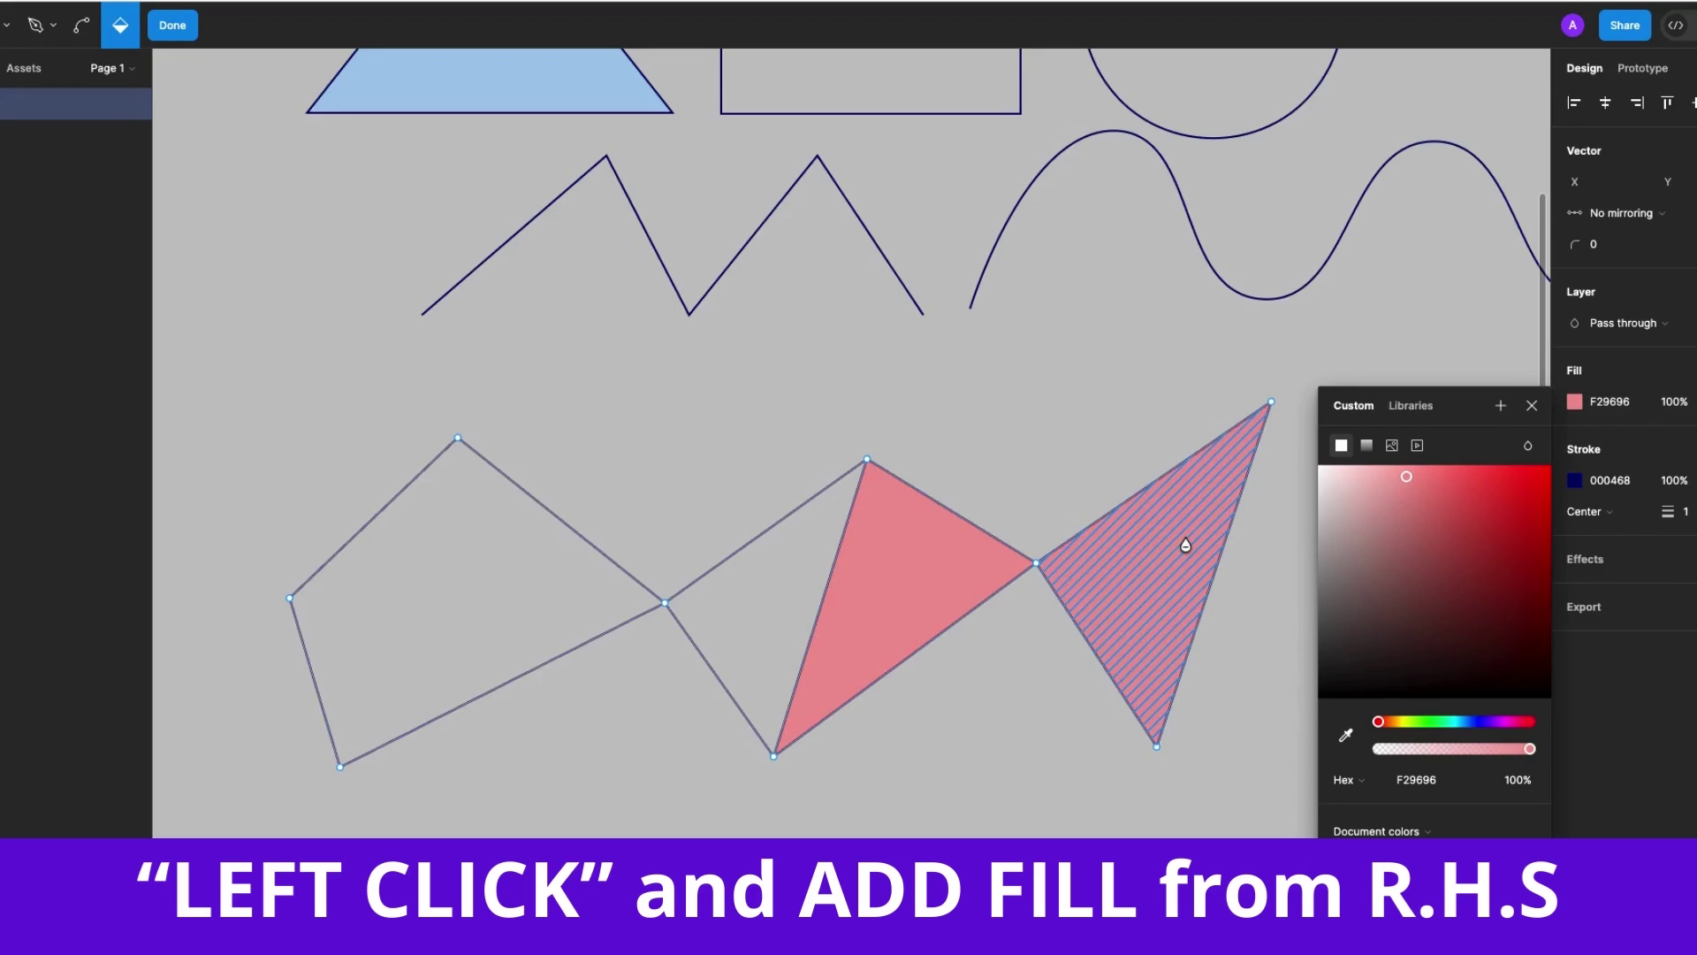
{"action": "left_click", "coordinate": [1477, 722]}
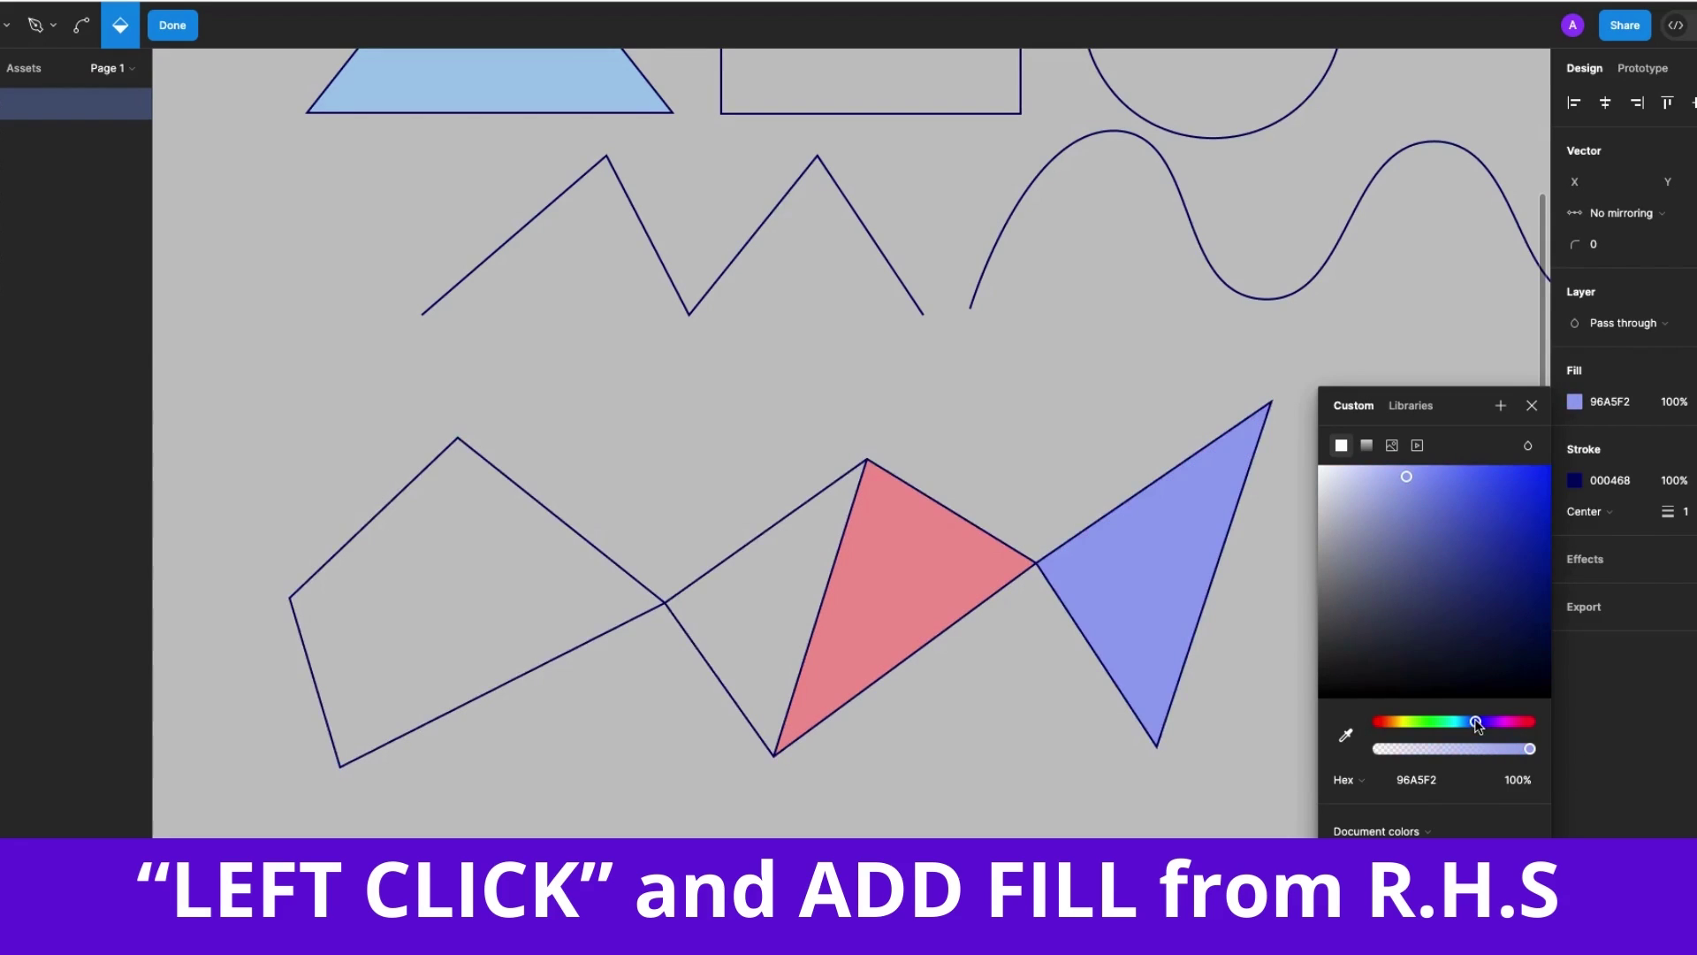
{"action": "left_click", "coordinate": [720, 597]}
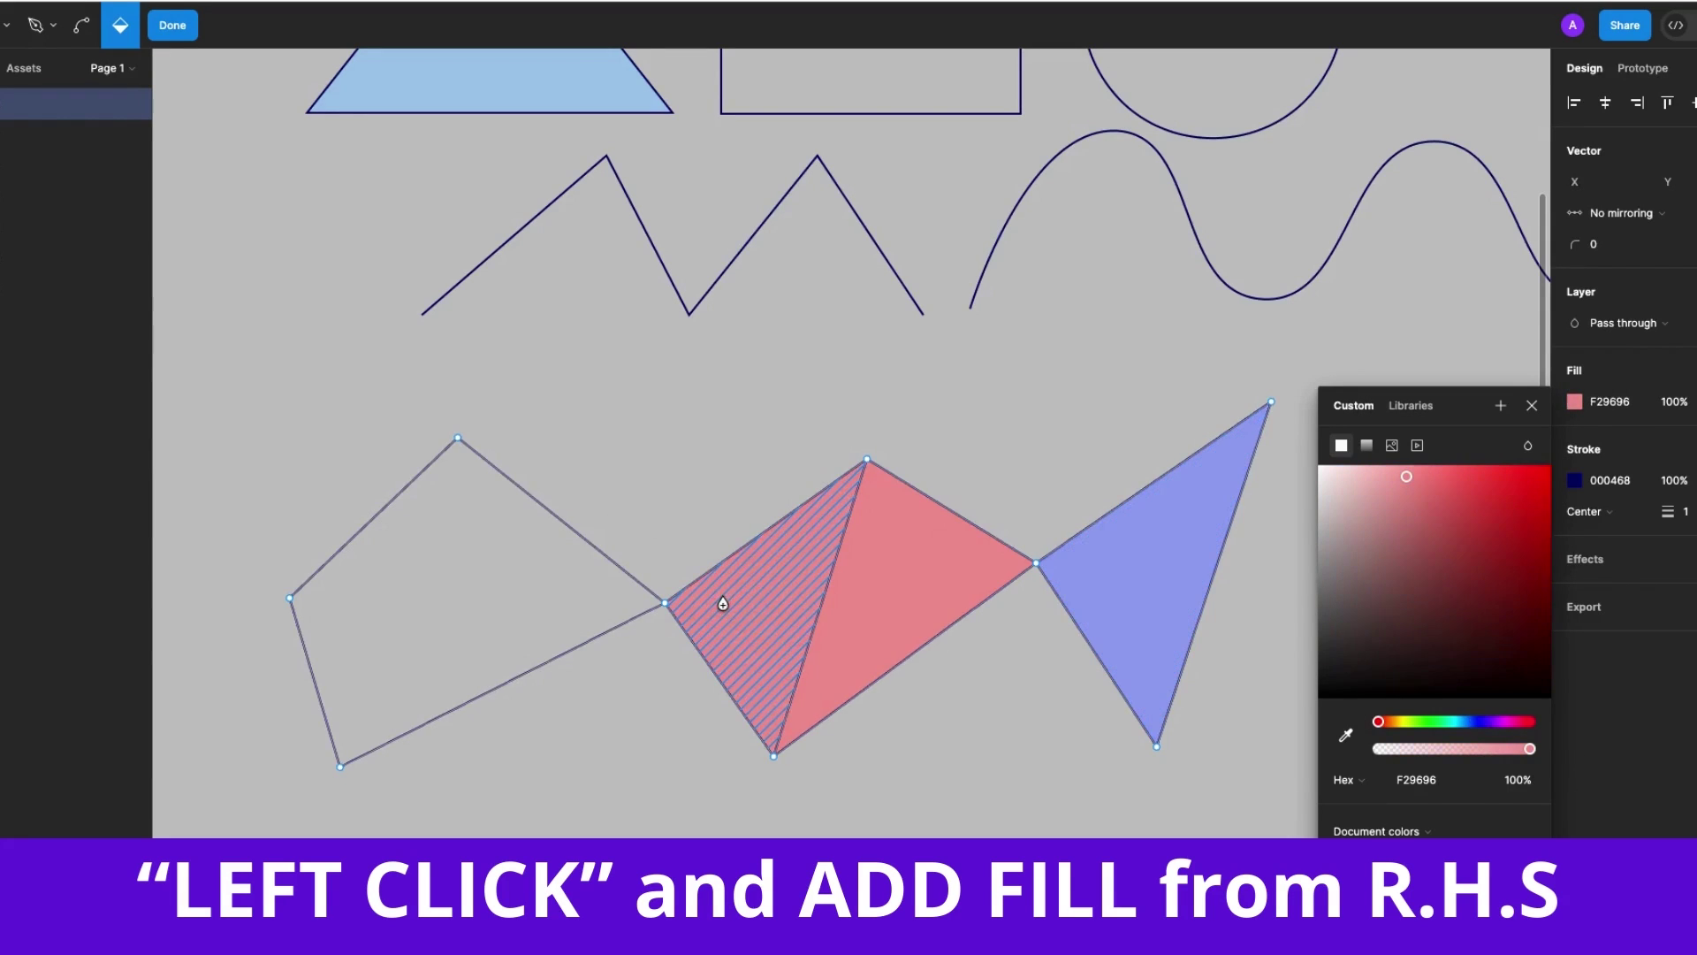
{"action": "left_click", "coordinate": [1436, 722]}
Fill the left quadrilateral yellow and finish editing the shape
{"action": "left_click", "coordinate": [569, 592]}
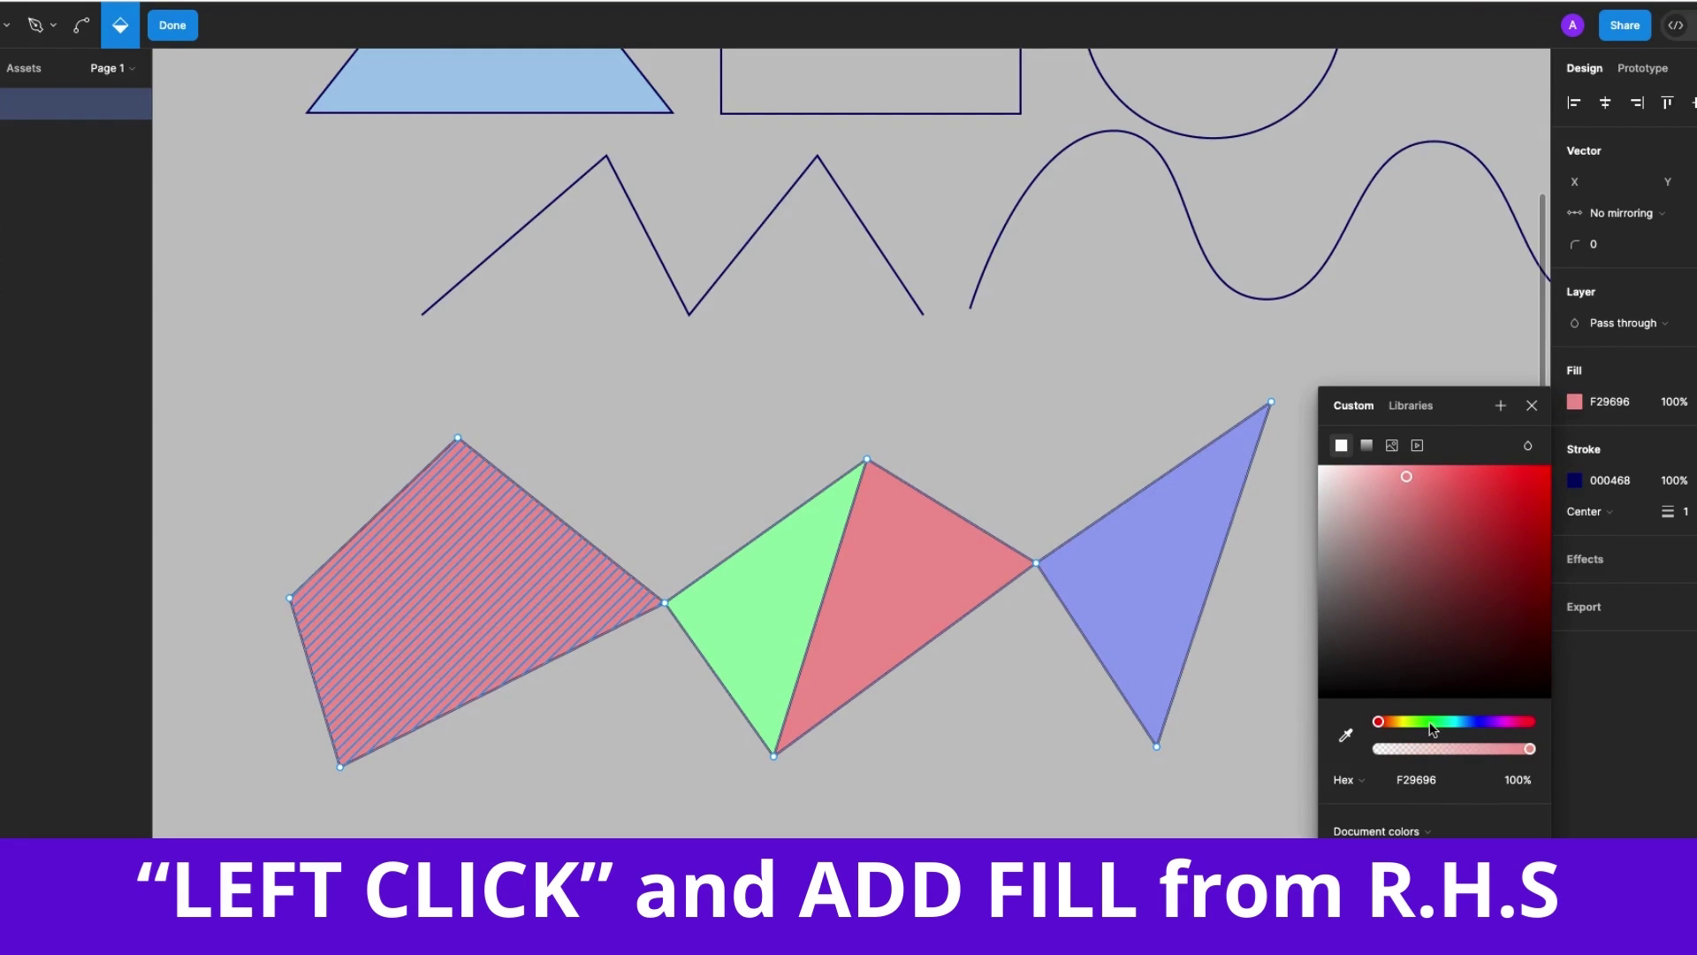
{"action": "left_click", "coordinate": [1408, 724]}
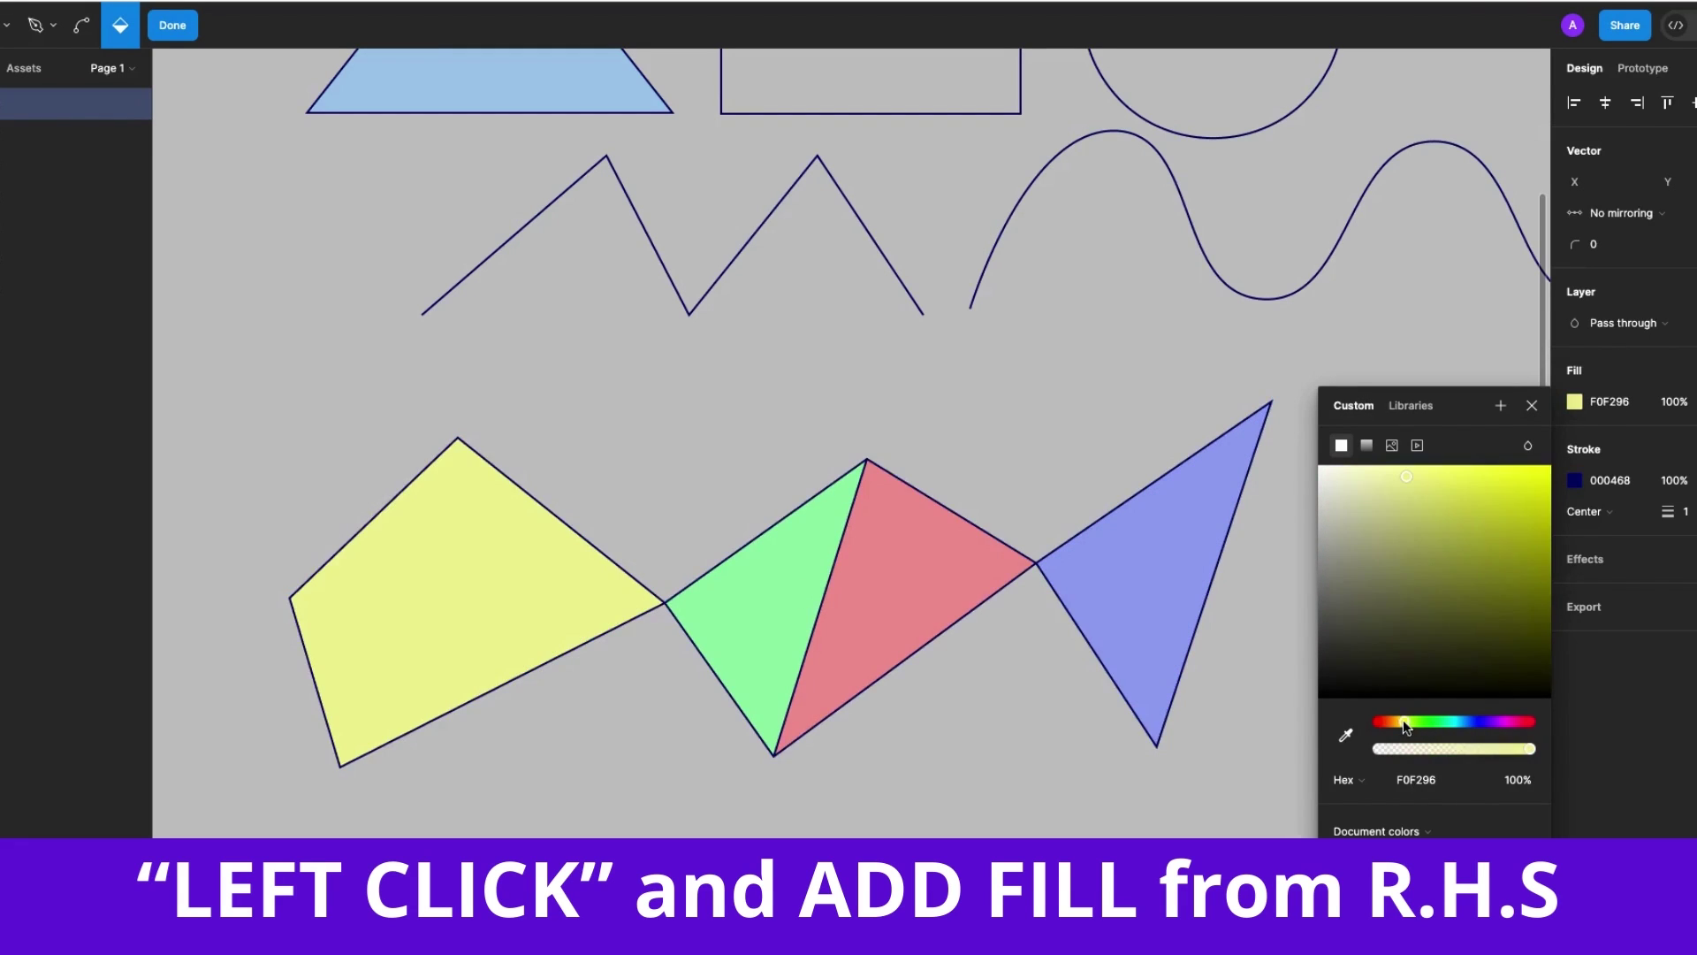
{"action": "left_click", "coordinate": [1532, 405]}
{"action": "key", "text": "Escape"}
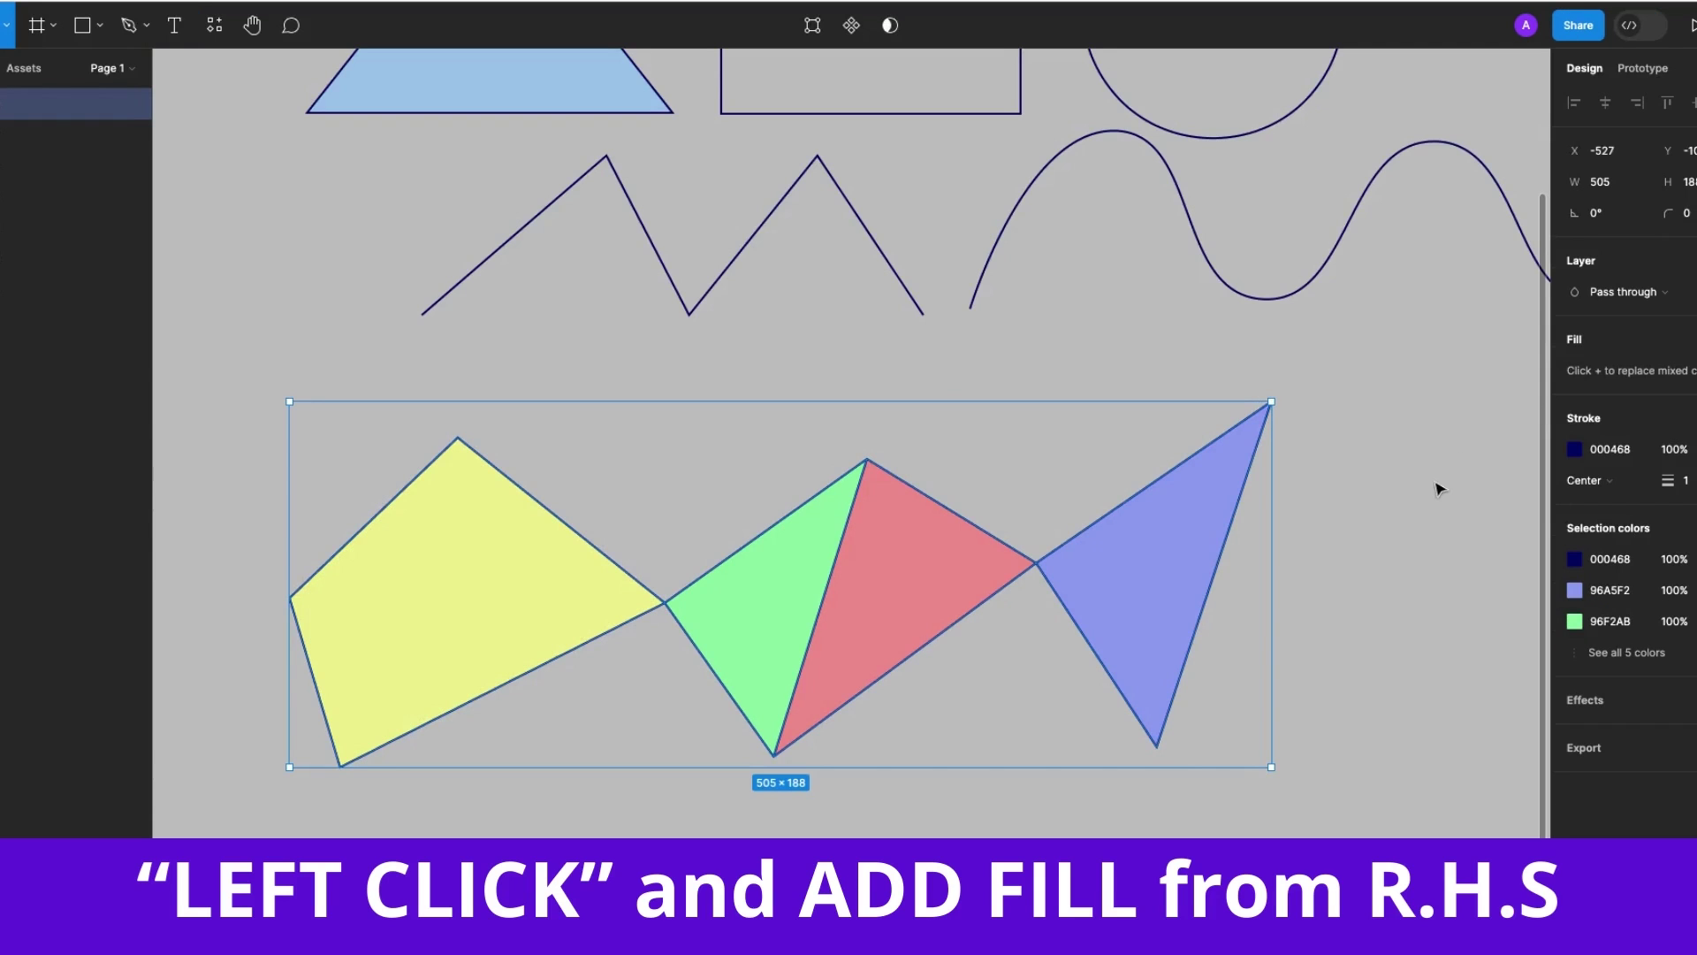
{"action": "left_click", "coordinate": [1438, 482]}
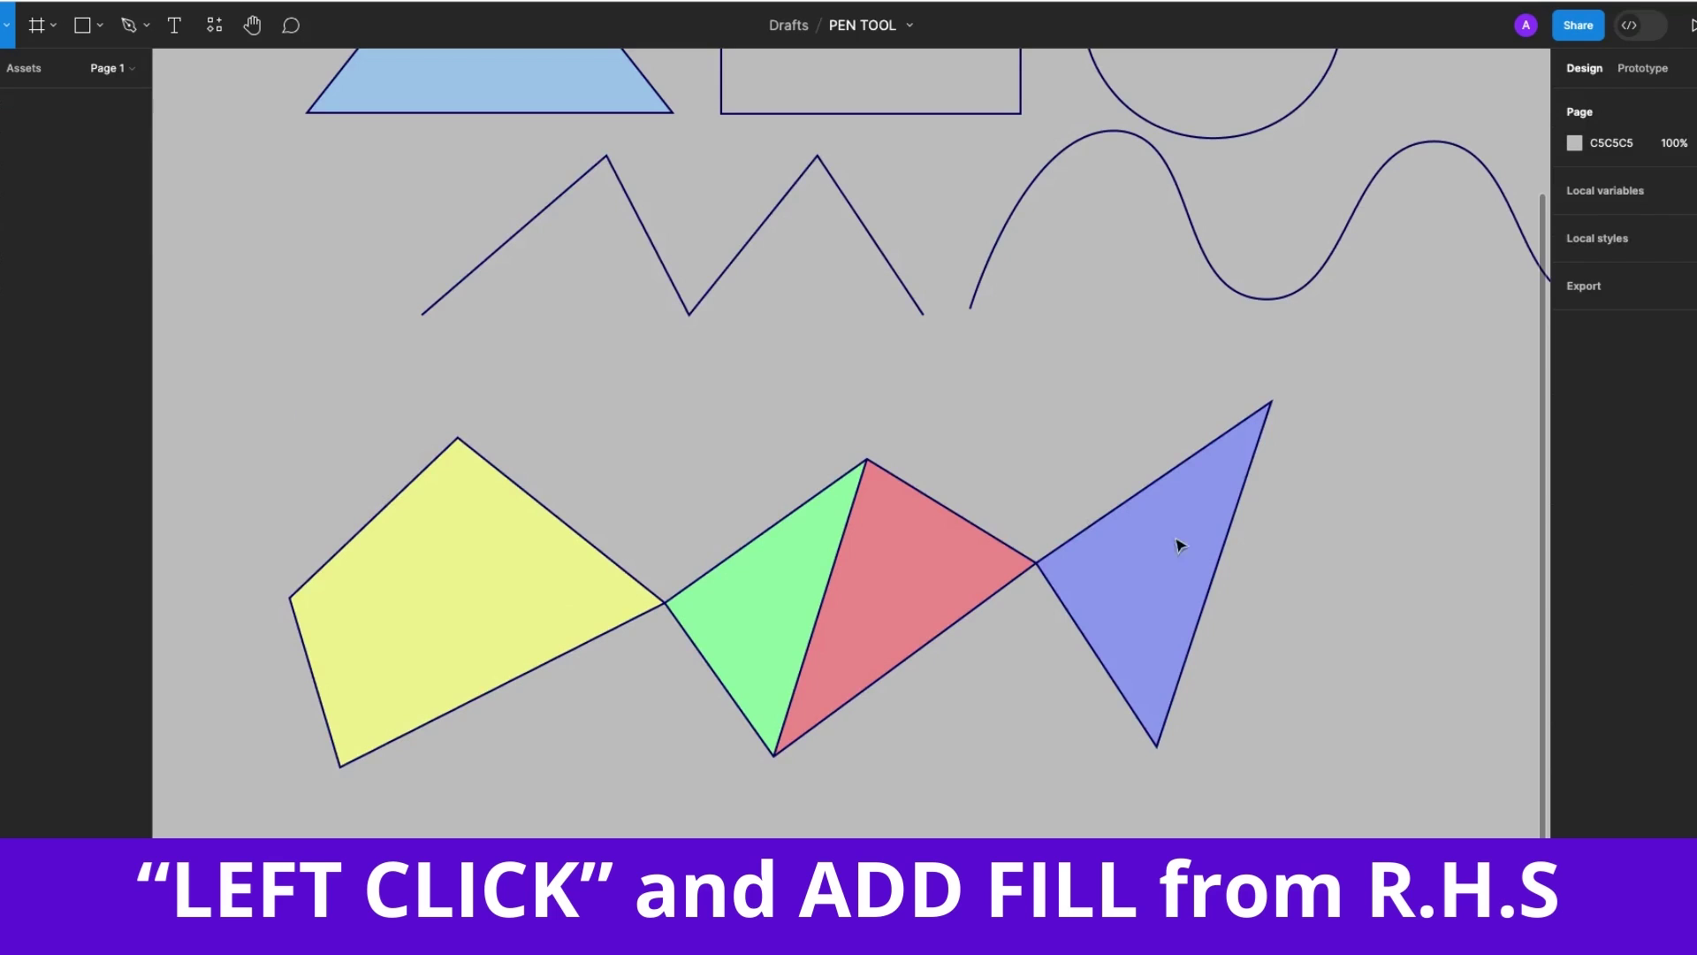
{"action": "scroll", "coordinate": [1255, 644], "scroll_direction": "up", "scroll_amount": 5}
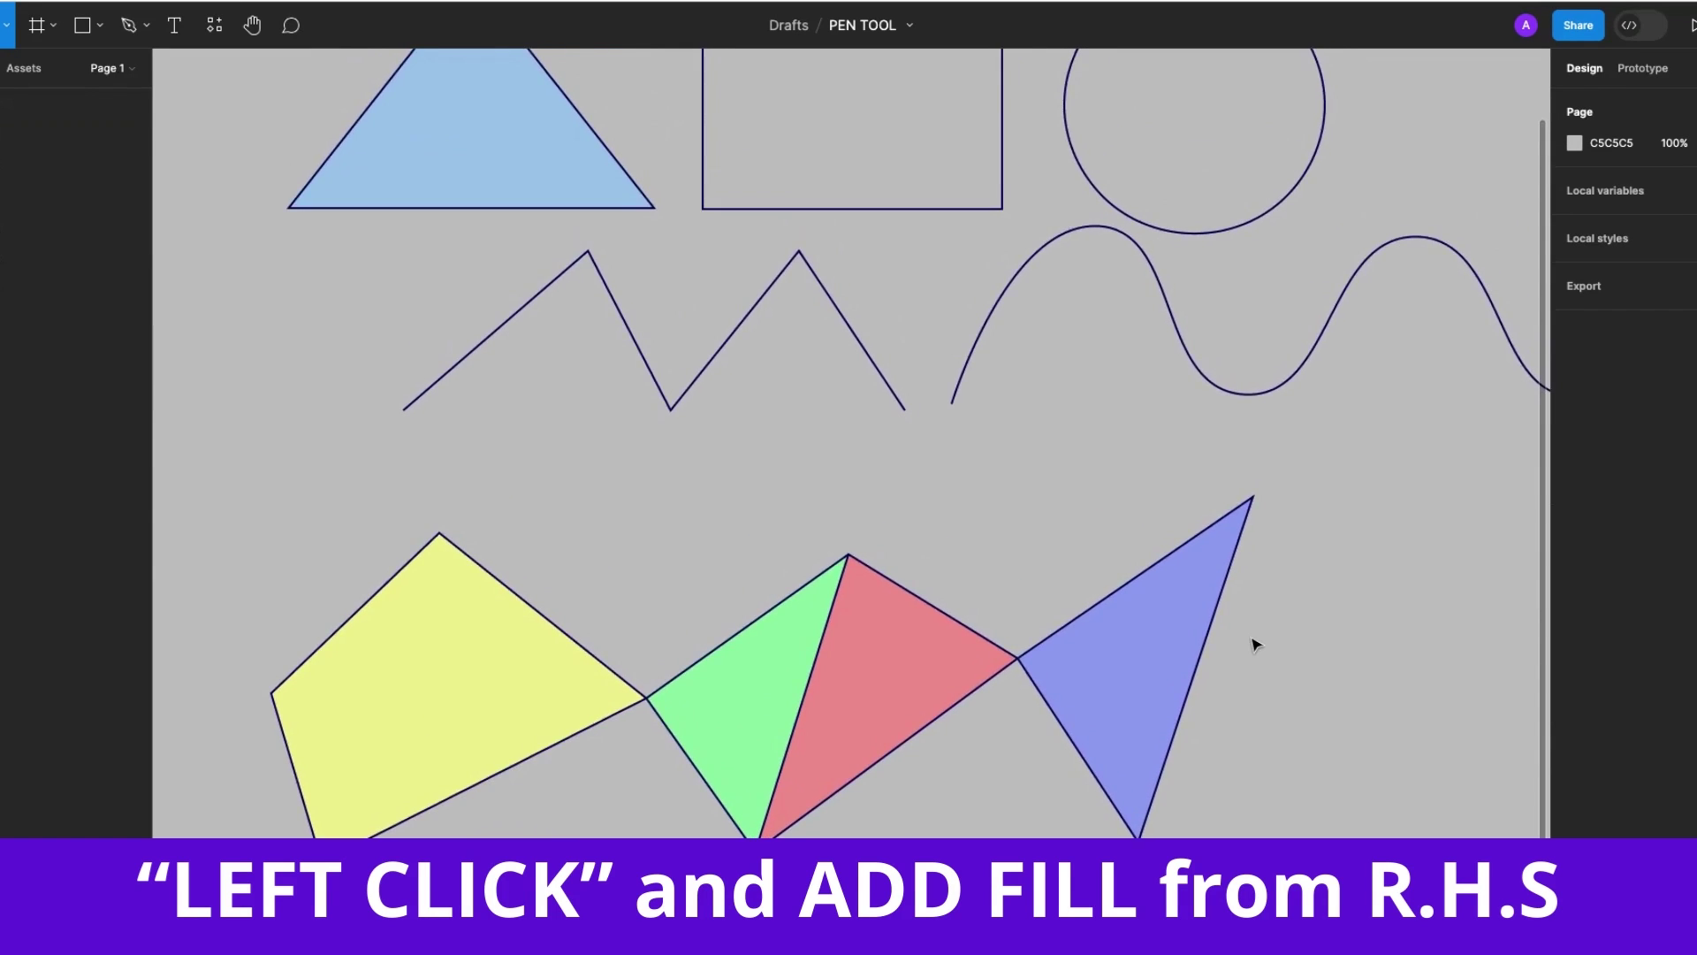
{"action": "scroll", "coordinate": [1256, 644], "scroll_direction": "right", "scroll_amount": 2}
{"action": "scroll", "coordinate": [1252, 644], "scroll_direction": "left", "scroll_amount": 2}
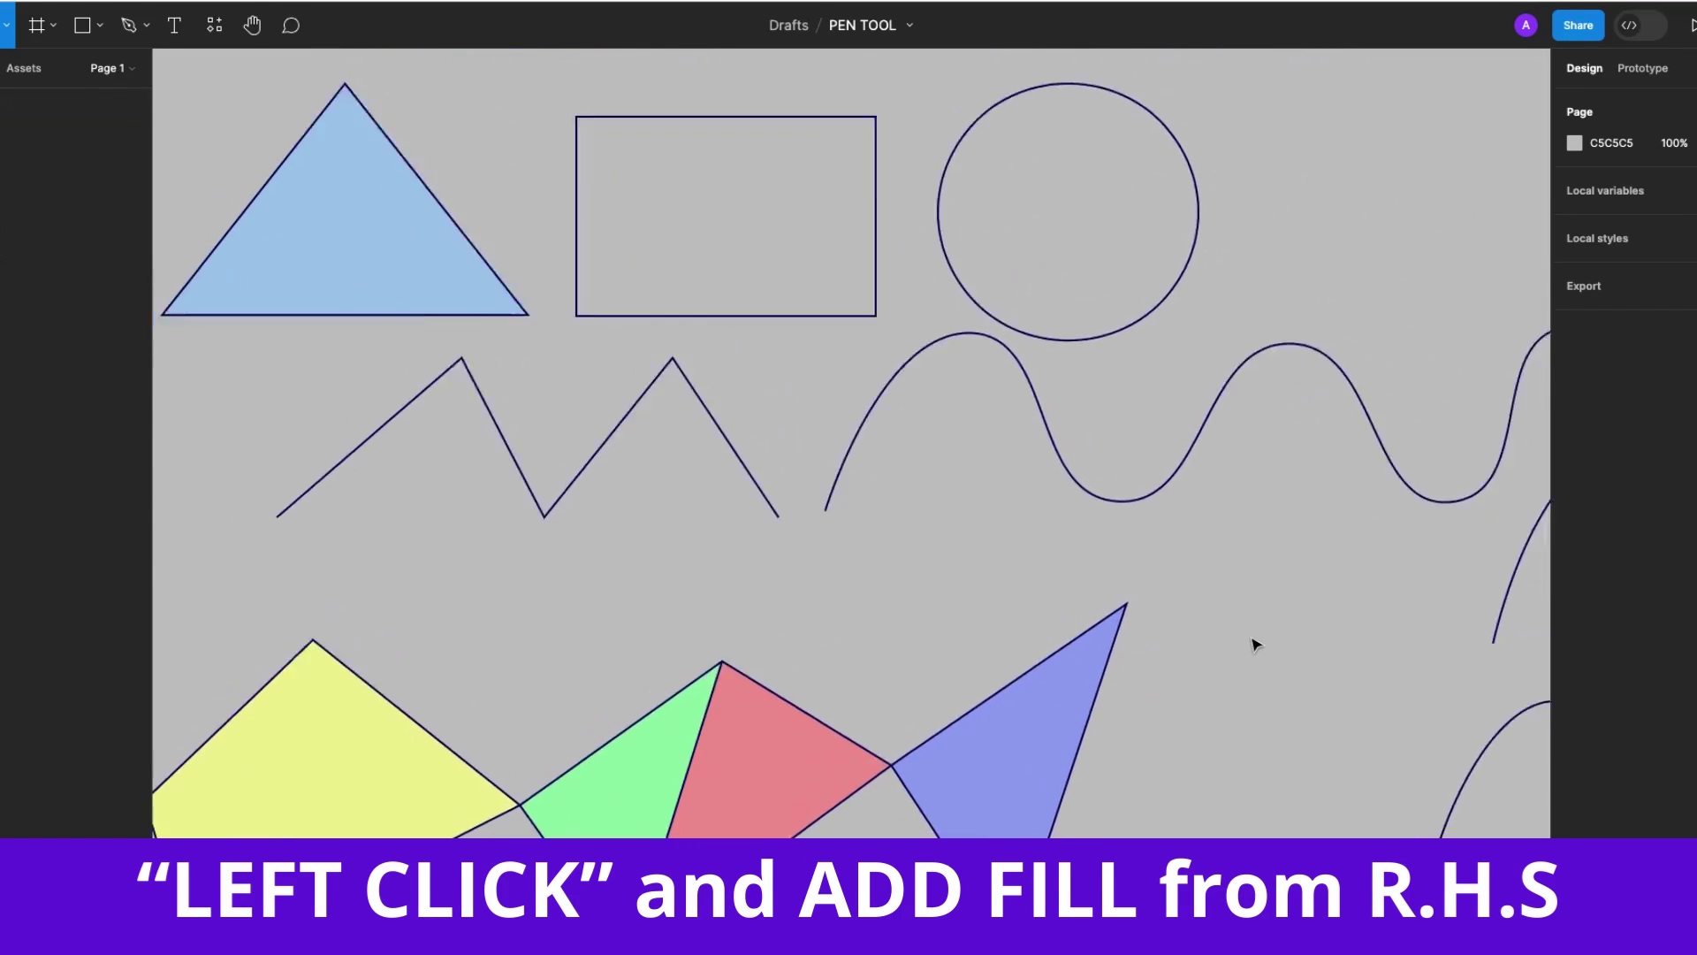